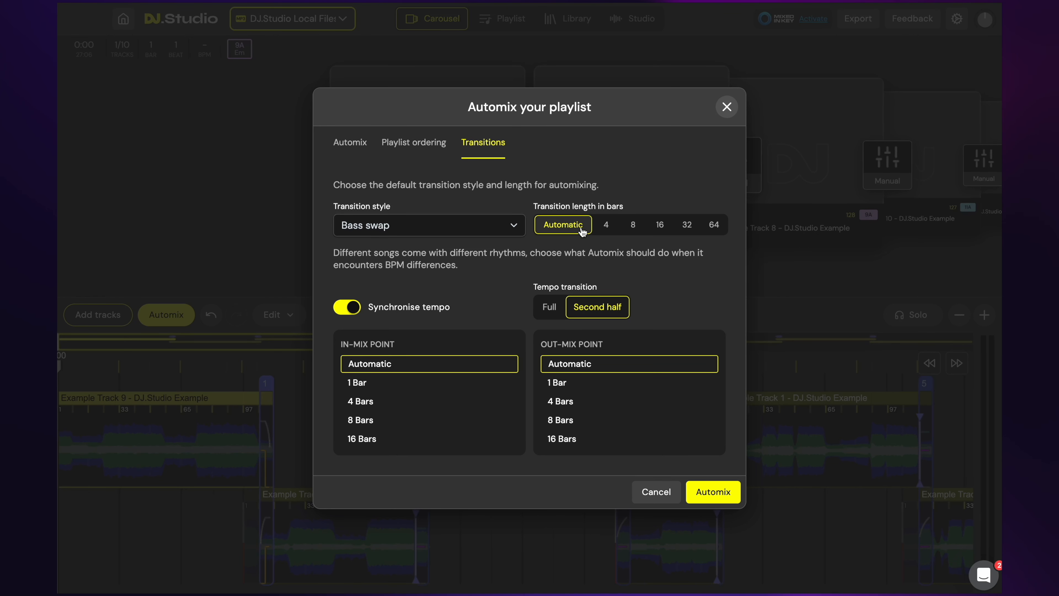
Try transition lengths of 4, 8, 16, 32 and 64 bars for the automix, and set the length back to Automatic
{"action": "left_click", "coordinate": [607, 227]}
{"action": "left_click", "coordinate": [633, 228]}
{"action": "left_click", "coordinate": [660, 227]}
{"action": "left_click", "coordinate": [686, 227]}
{"action": "left_click", "coordinate": [713, 229]}
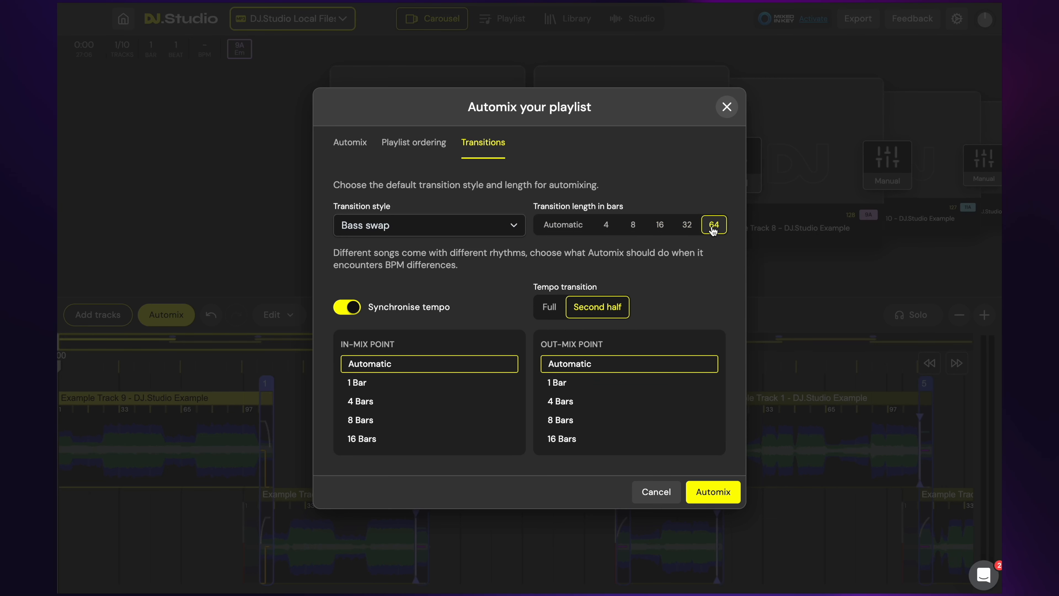
{"action": "left_click", "coordinate": [609, 230]}
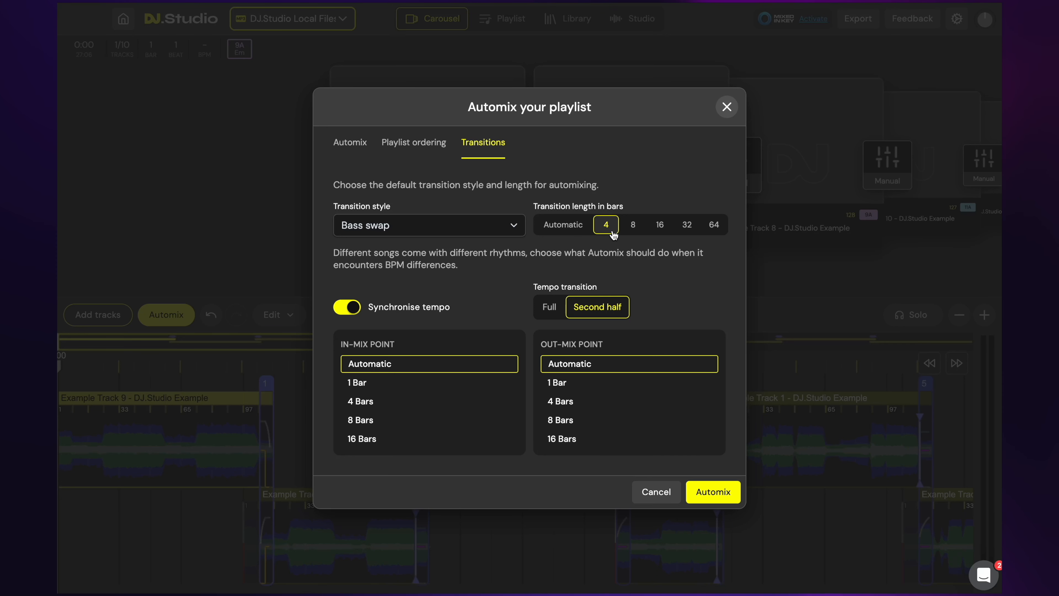
{"action": "left_click", "coordinate": [558, 230]}
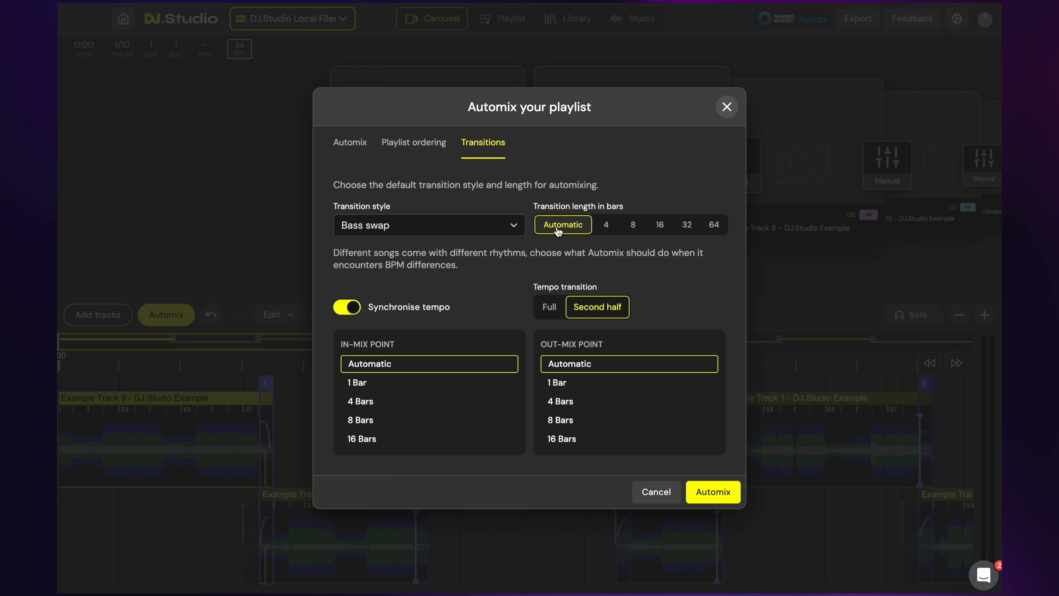
Switch tempo synchronisation off and on again, and try the Full tempo transition before restoring Second half
{"action": "left_click", "coordinate": [353, 307]}
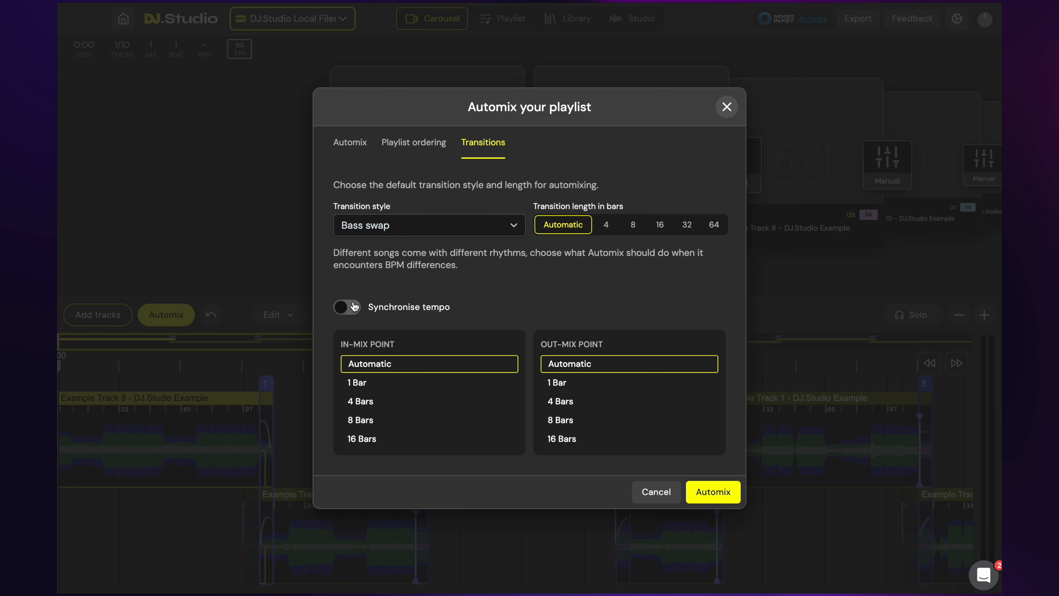
{"action": "left_click", "coordinate": [353, 307]}
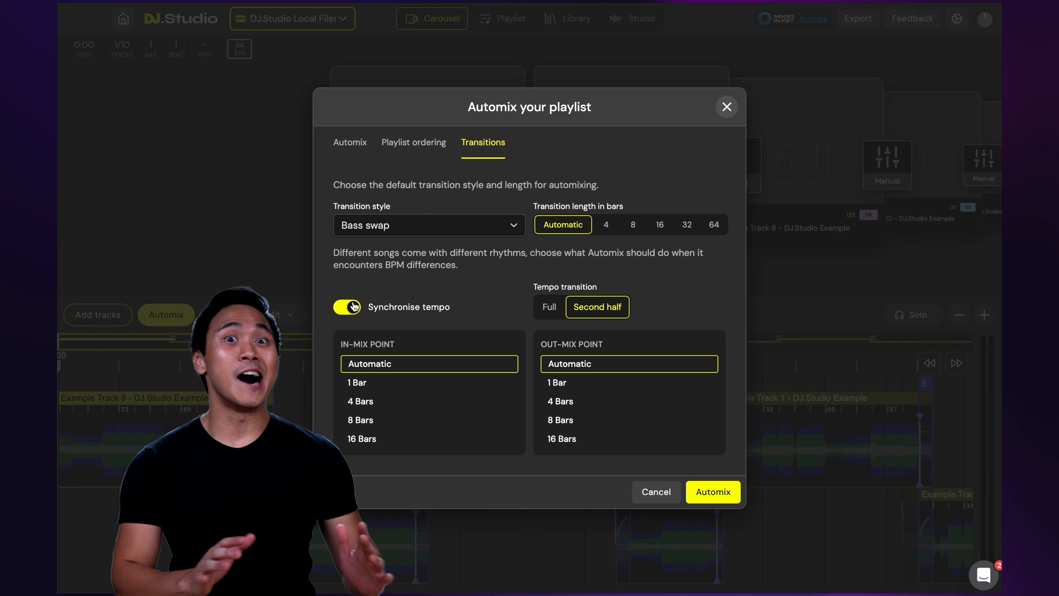
{"action": "left_click", "coordinate": [550, 308]}
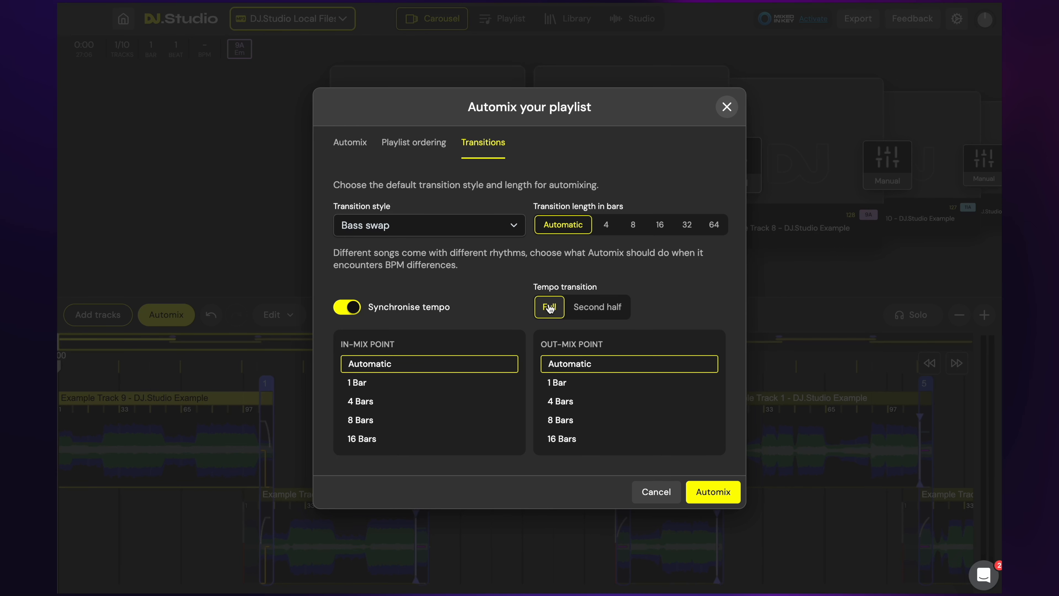
{"action": "left_click", "coordinate": [598, 308]}
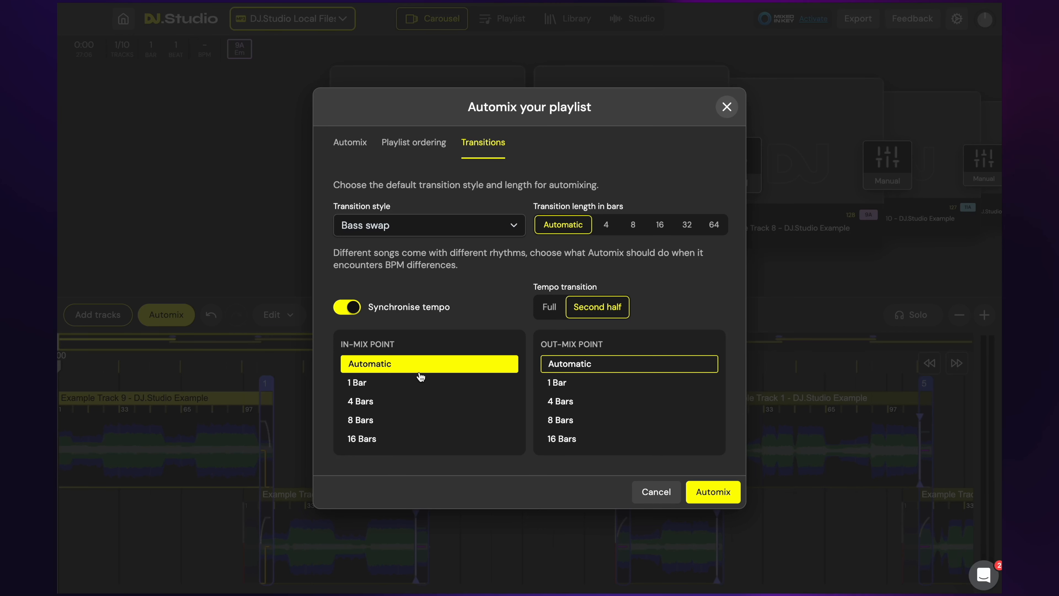
Try in-mix points of 1, 4, 8 and 16 bars, and return the in-mix point to Automatic
{"action": "left_click", "coordinate": [418, 382]}
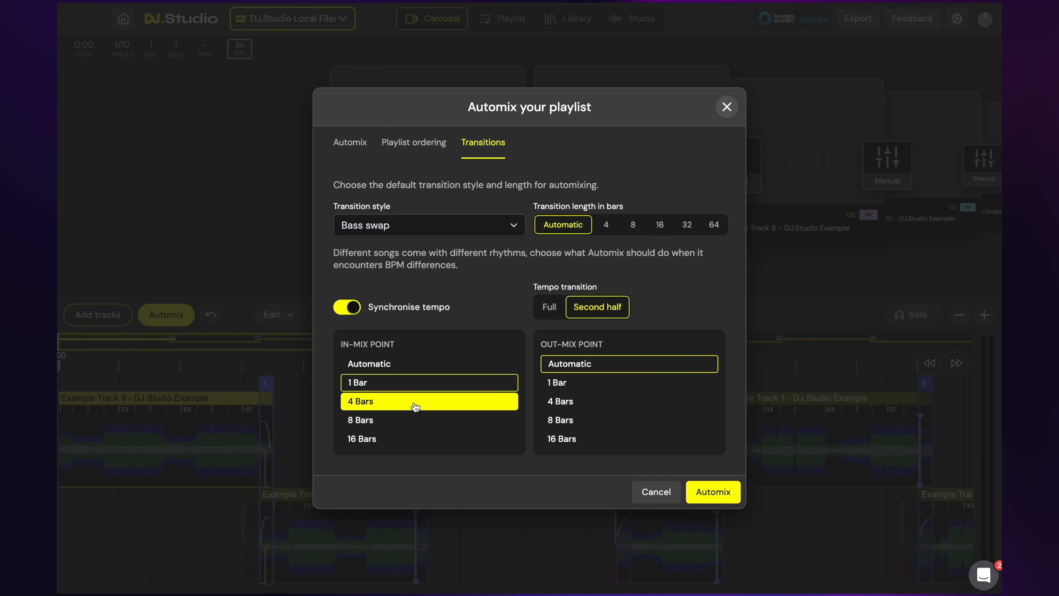
{"action": "left_click", "coordinate": [415, 407]}
{"action": "left_click", "coordinate": [414, 420]}
{"action": "left_click", "coordinate": [413, 437]}
{"action": "left_click", "coordinate": [413, 370]}
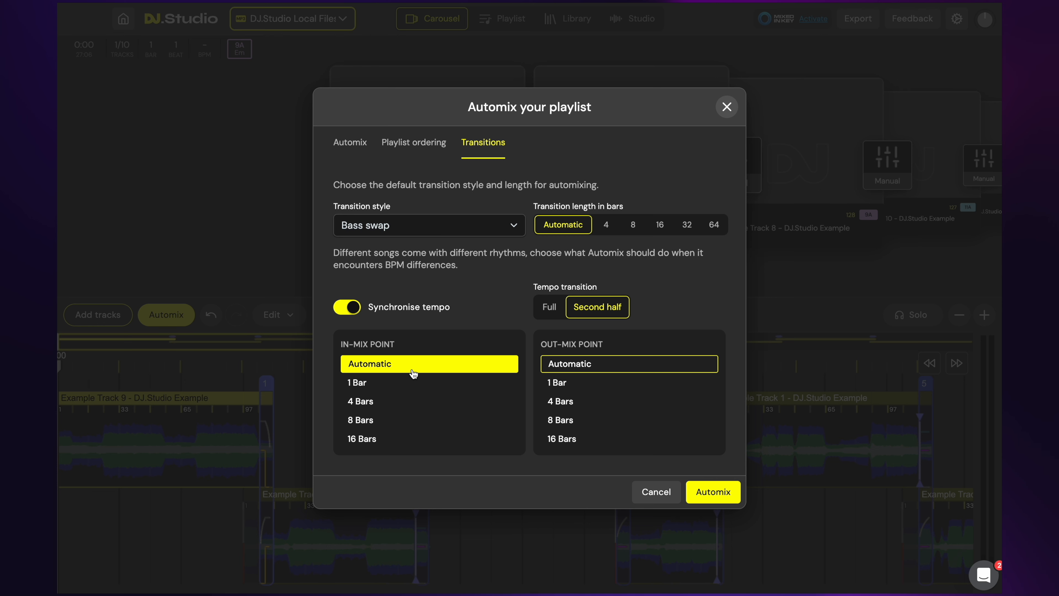
Try out-mix points of 4, 8 and 16 bars, and return the out-mix point to Automatic
{"action": "left_click", "coordinate": [572, 401]}
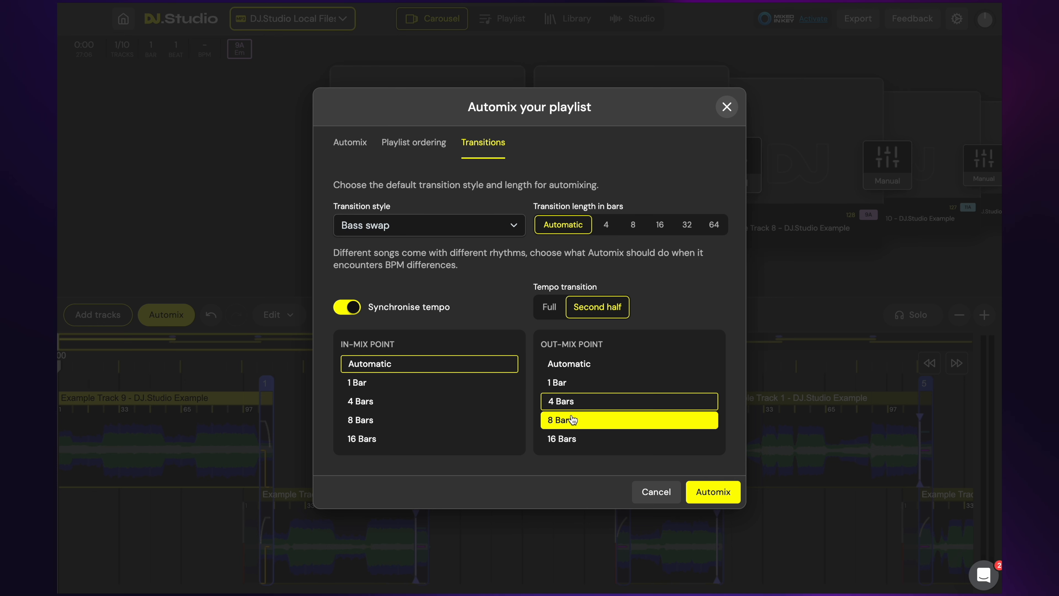
{"action": "left_click", "coordinate": [572, 420]}
{"action": "left_click", "coordinate": [570, 438]}
{"action": "left_click", "coordinate": [583, 370]}
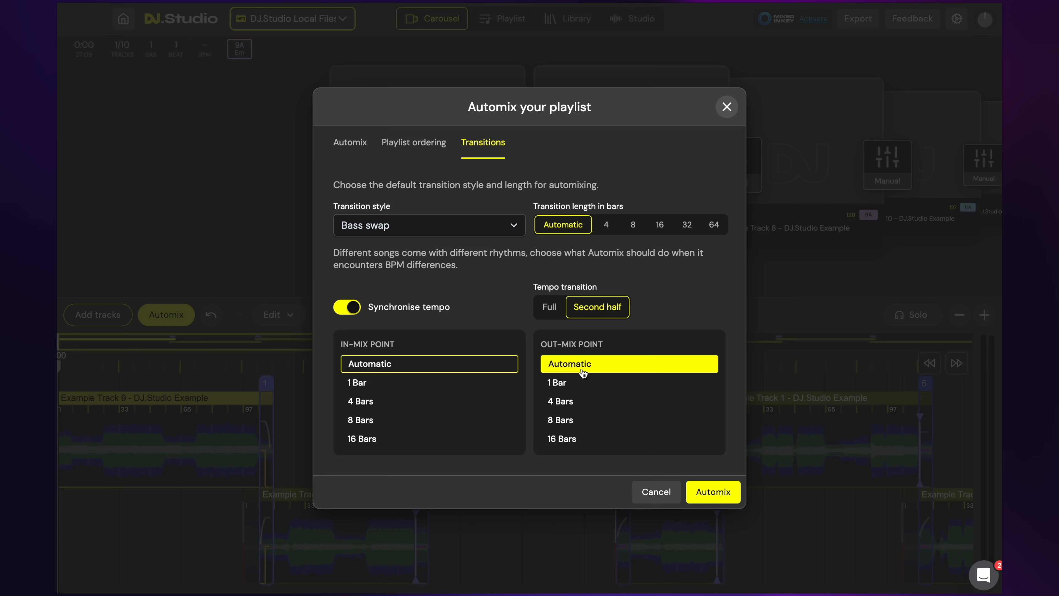
Automix the playlist with the Bass swap transition settings and look over the resulting timeline
{"action": "left_click", "coordinate": [714, 491]}
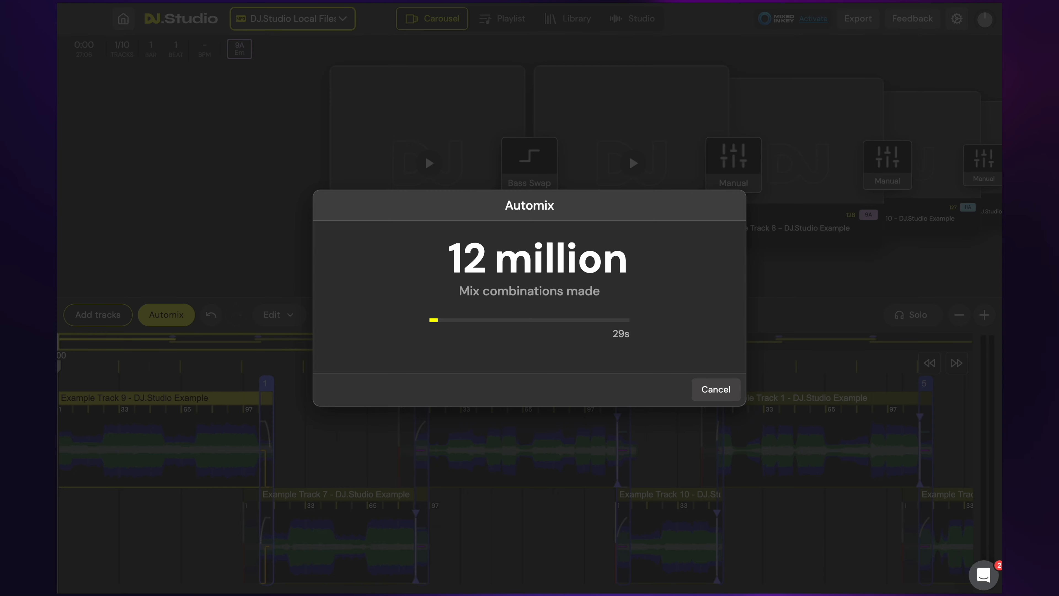
{"action": "left_click", "coordinate": [717, 371]}
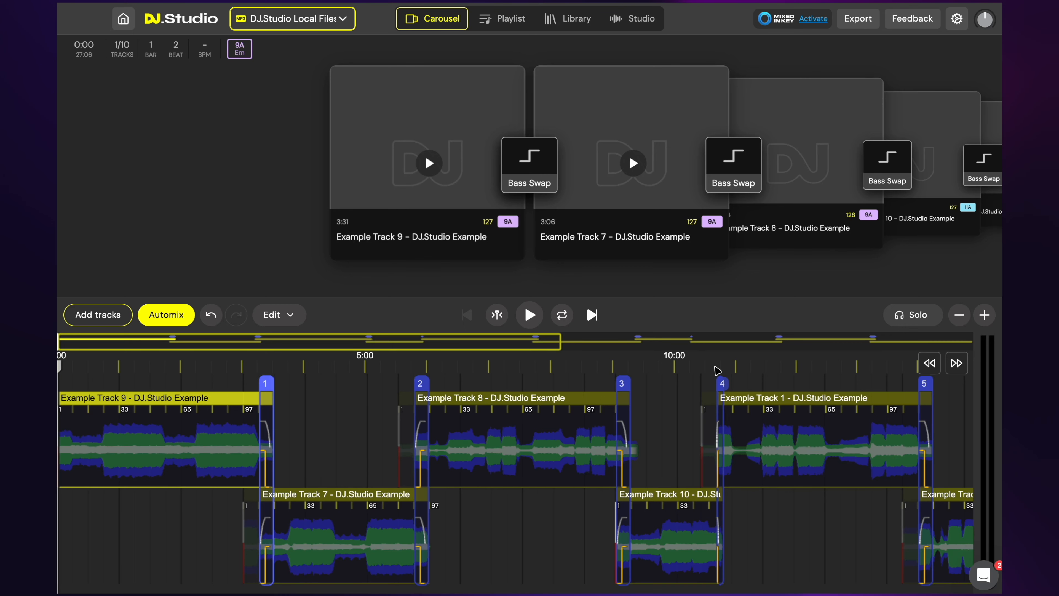
{"action": "scroll", "coordinate": [550, 475], "scroll_direction": "right", "scroll_amount": 10}
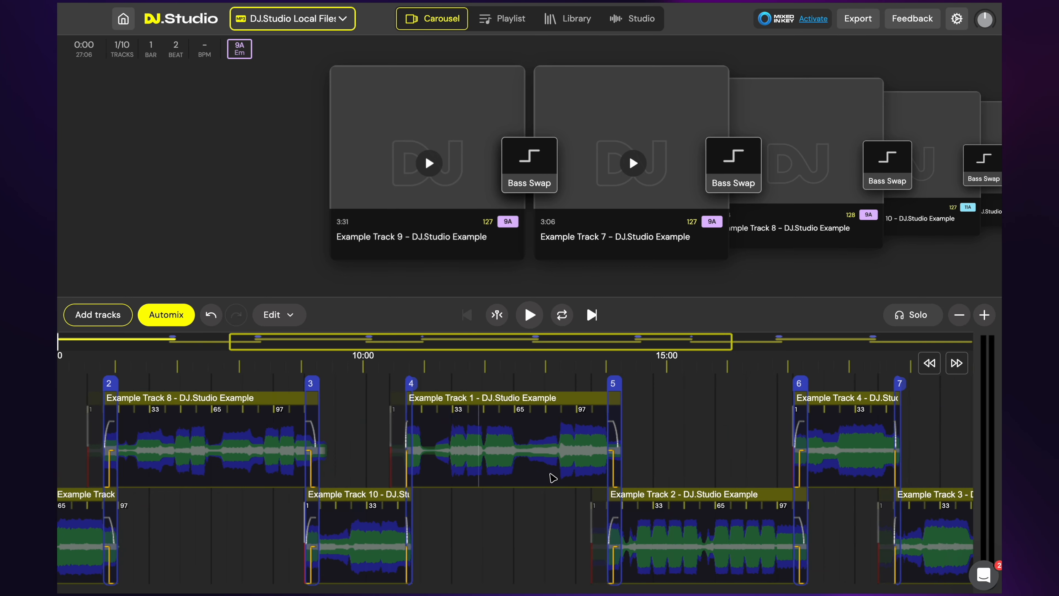
{"action": "scroll", "coordinate": [550, 474], "scroll_direction": "left", "scroll_amount": 10}
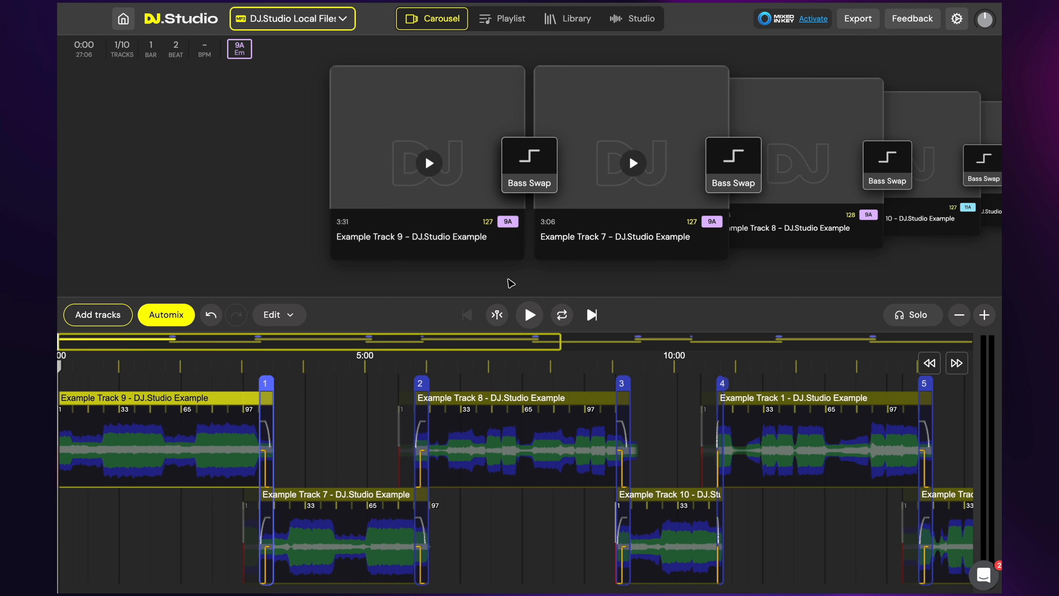
In the playlist view, try Example Track 9 at positions 6 and 10, and move it back to position 1
{"action": "left_click", "coordinate": [499, 25]}
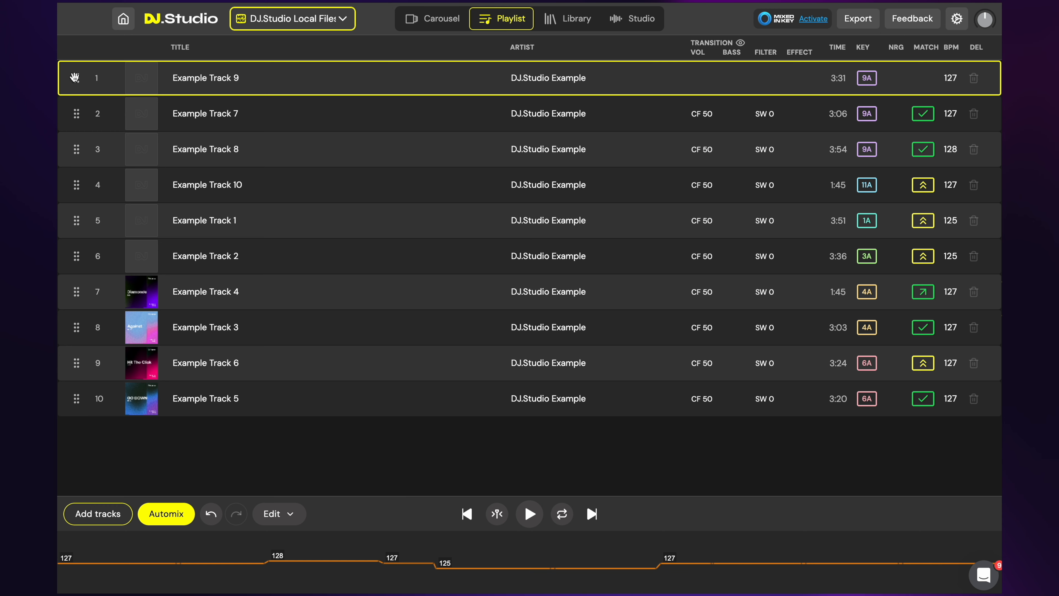
{"action": "left_click_drag", "start_coordinate": [75, 77], "coordinate": [83, 257]}
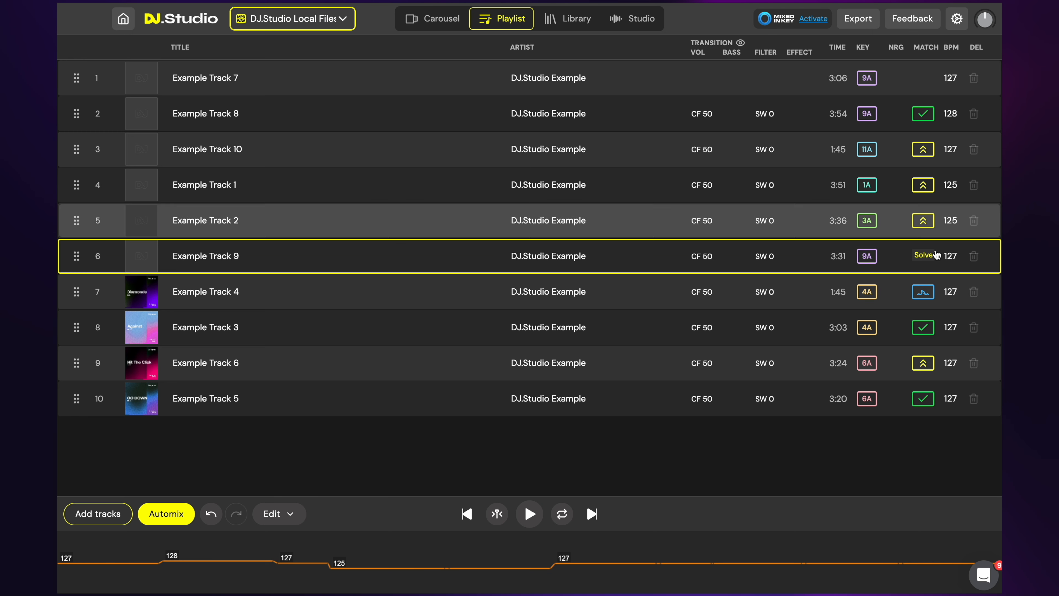
{"action": "left_click_drag", "start_coordinate": [73, 256], "coordinate": [75, 412]}
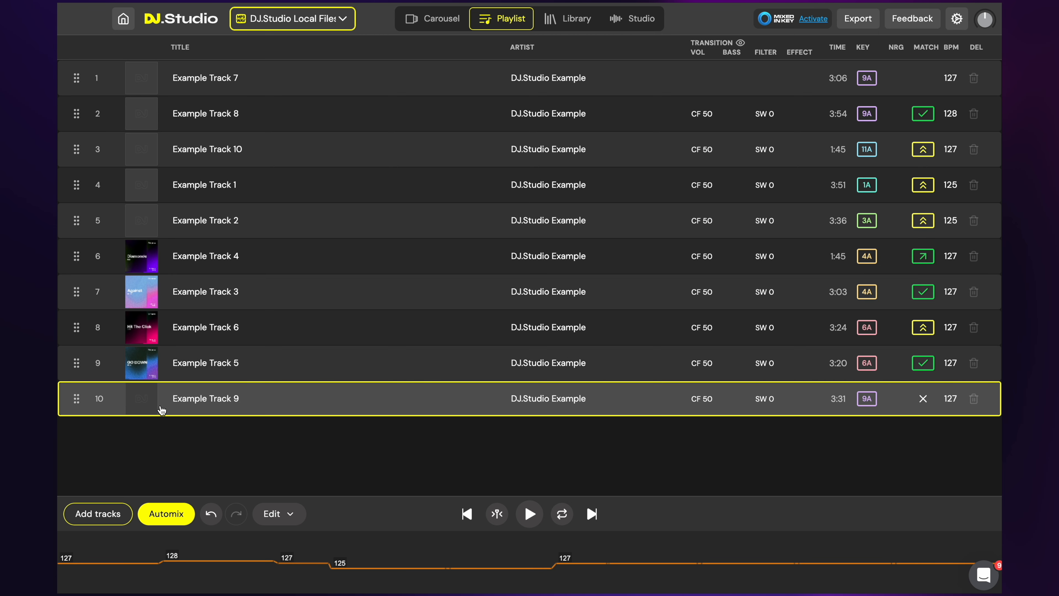
{"action": "left_click_drag", "start_coordinate": [73, 400], "coordinate": [61, 85]}
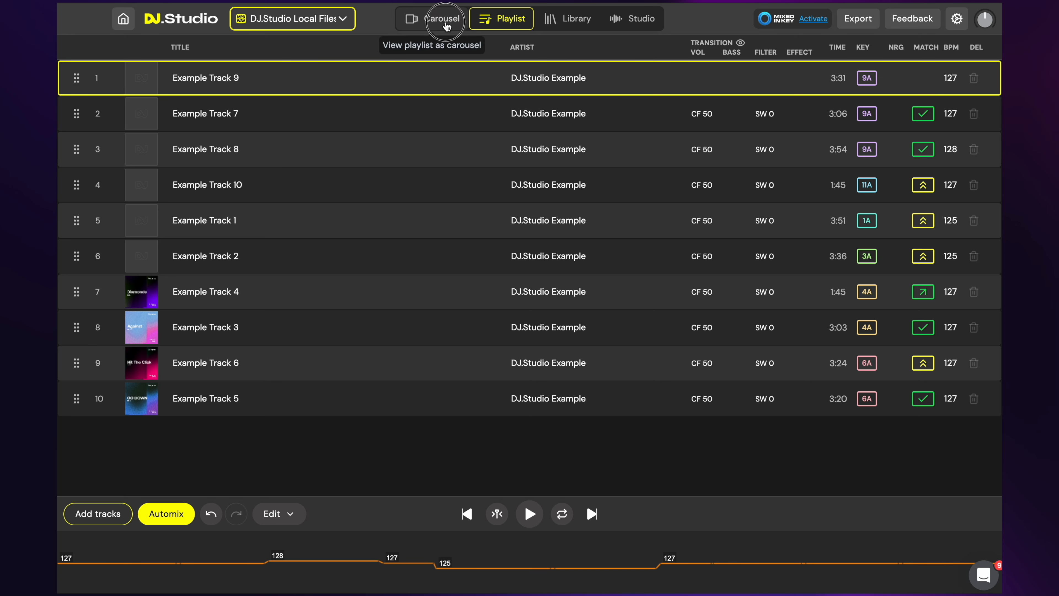
In the carousel view, play the transition from Example Track 9 into Example Track 7 and pause after it
{"action": "left_click", "coordinate": [455, 18]}
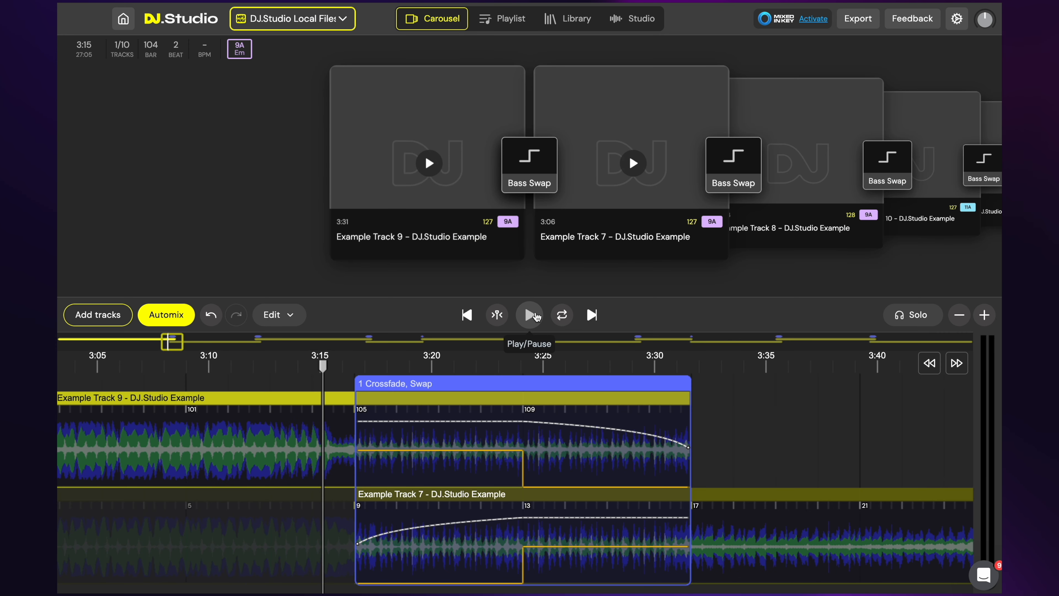
{"action": "left_click", "coordinate": [536, 317]}
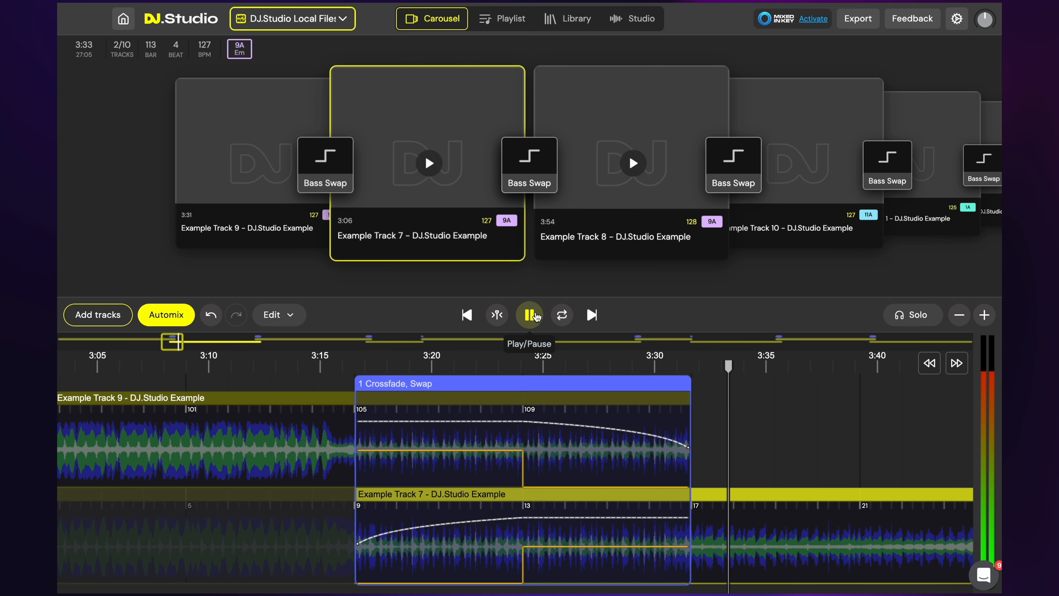
{"action": "left_click", "coordinate": [536, 316]}
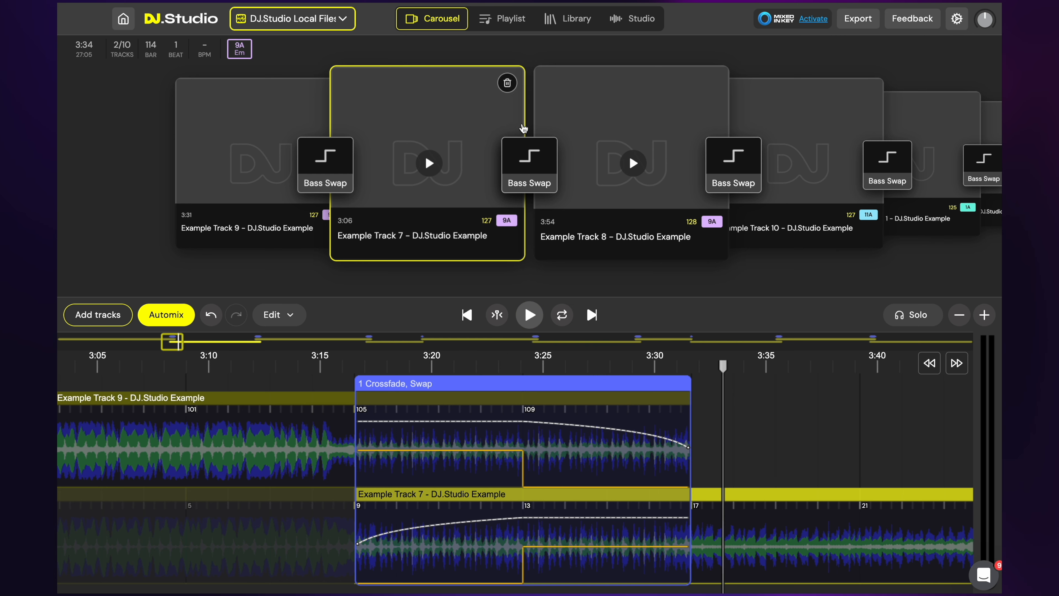
Review the playlist view, and examine the Studio view's zoomed timeline, playlist, transition, track and video details
{"action": "left_click", "coordinate": [522, 18]}
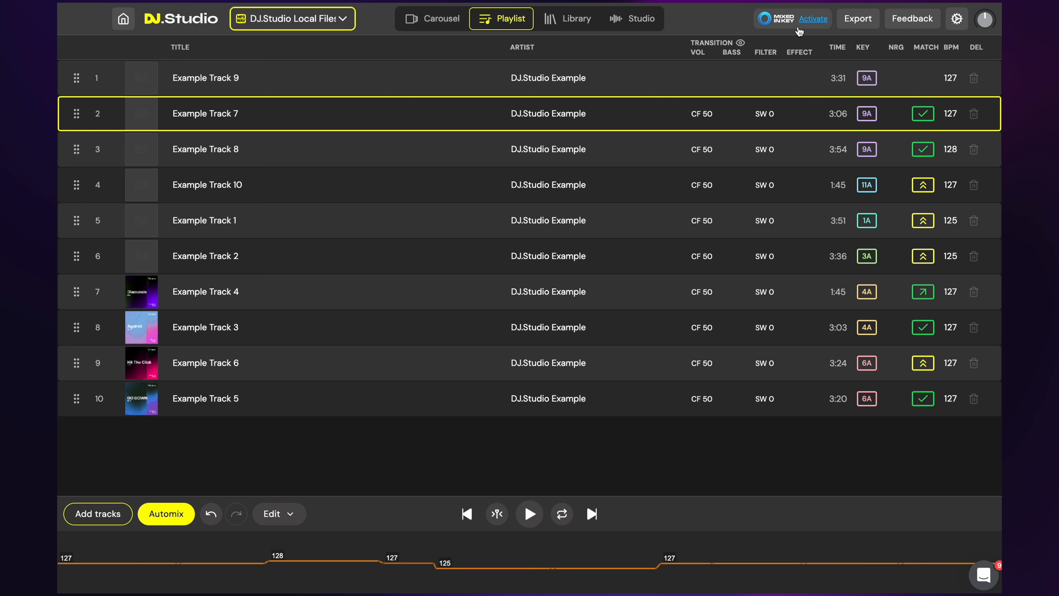
{"action": "left_click", "coordinate": [642, 26]}
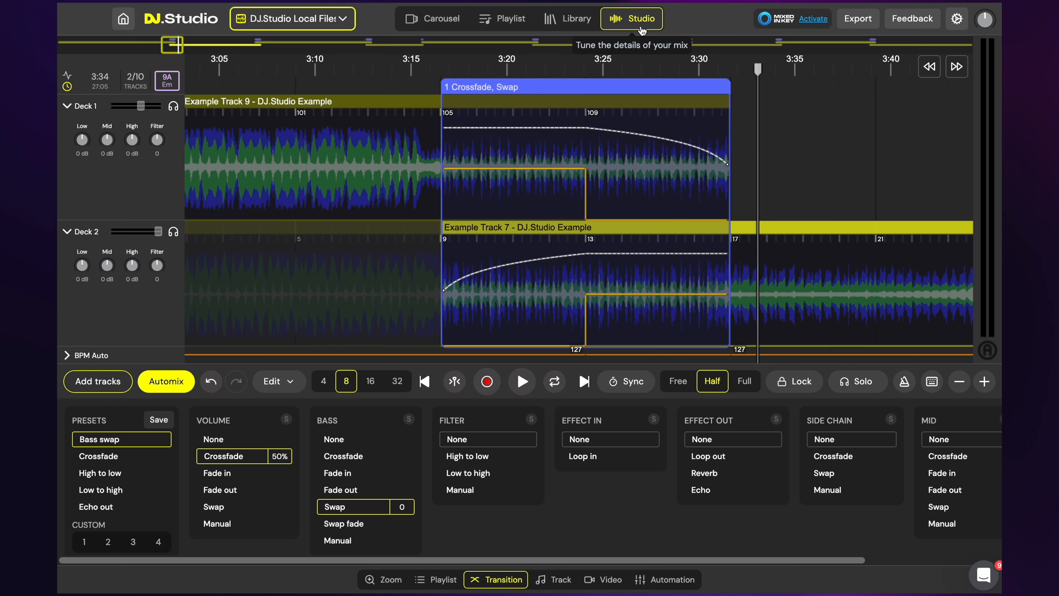
{"action": "left_click", "coordinate": [384, 584]}
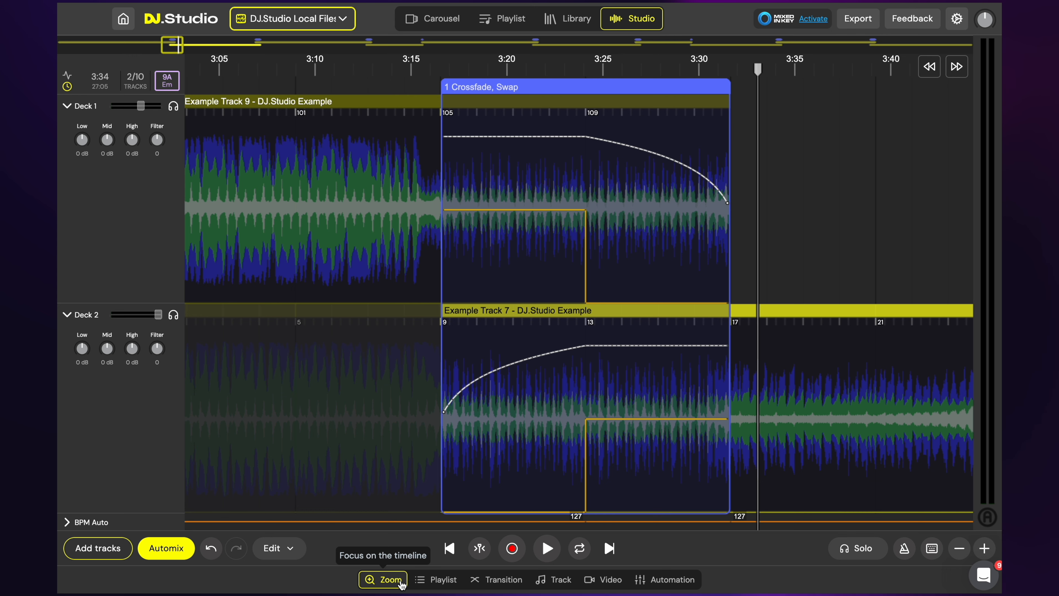
{"action": "left_click", "coordinate": [432, 583]}
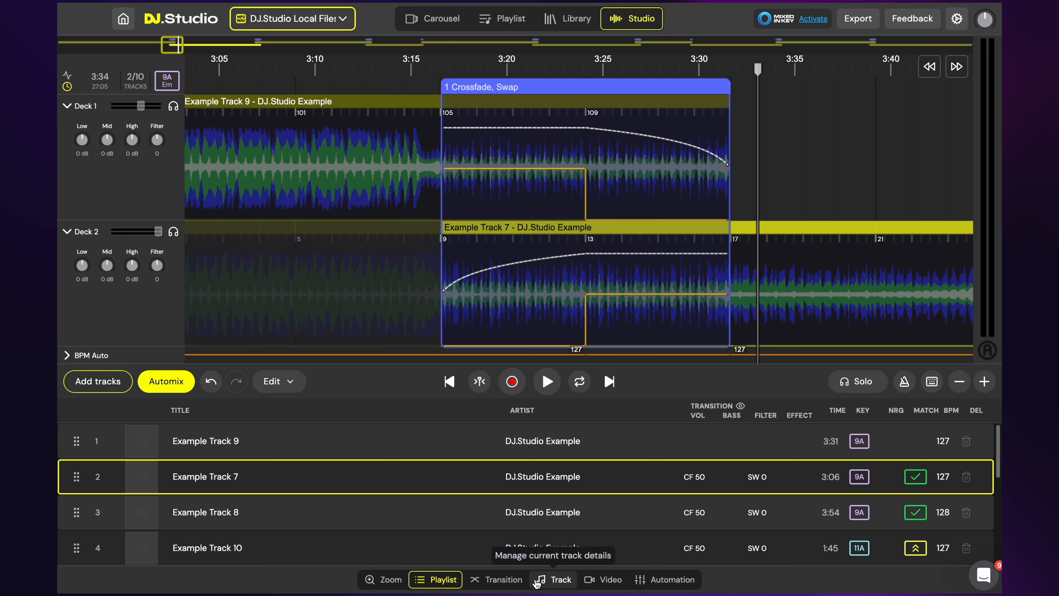
{"action": "left_click", "coordinate": [548, 582]}
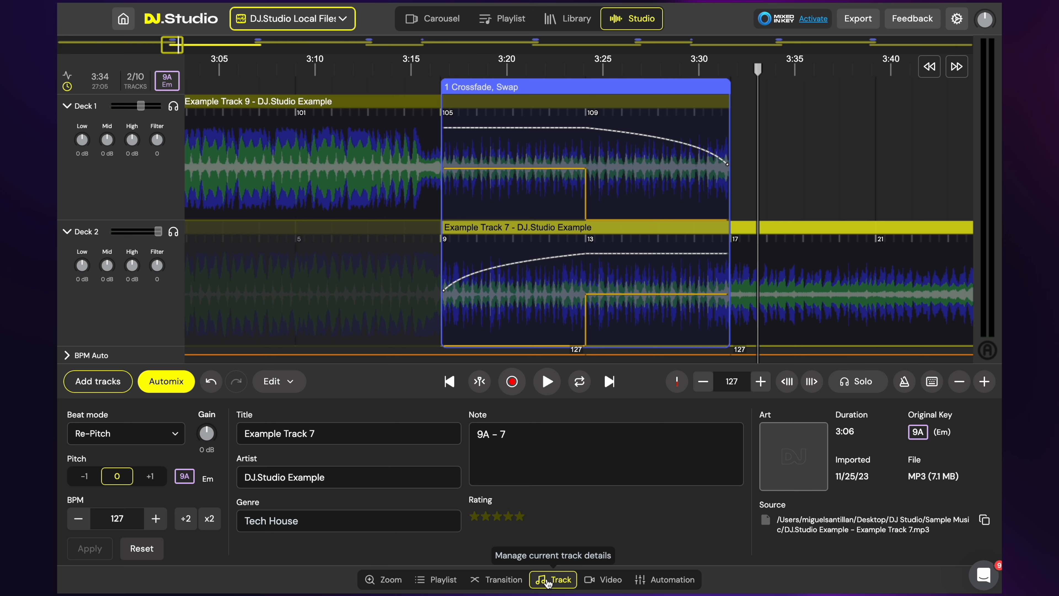
{"action": "left_click", "coordinate": [610, 580]}
{"action": "left_click", "coordinate": [524, 584]}
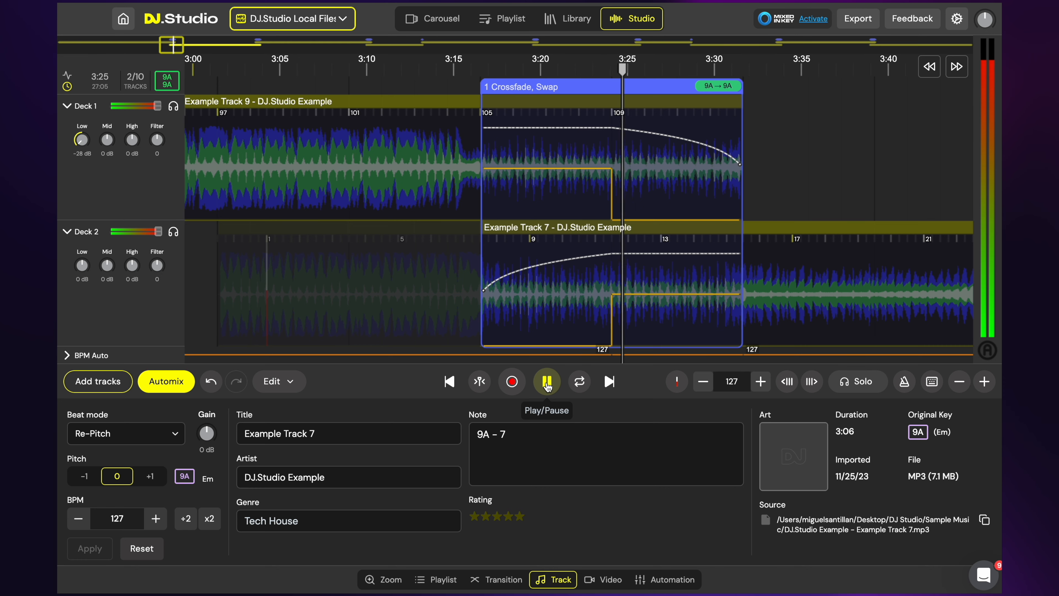
Listen to the first transition in the Studio view and pause playback once Example Track 7 plays alone
{"action": "left_click", "coordinate": [547, 386]}
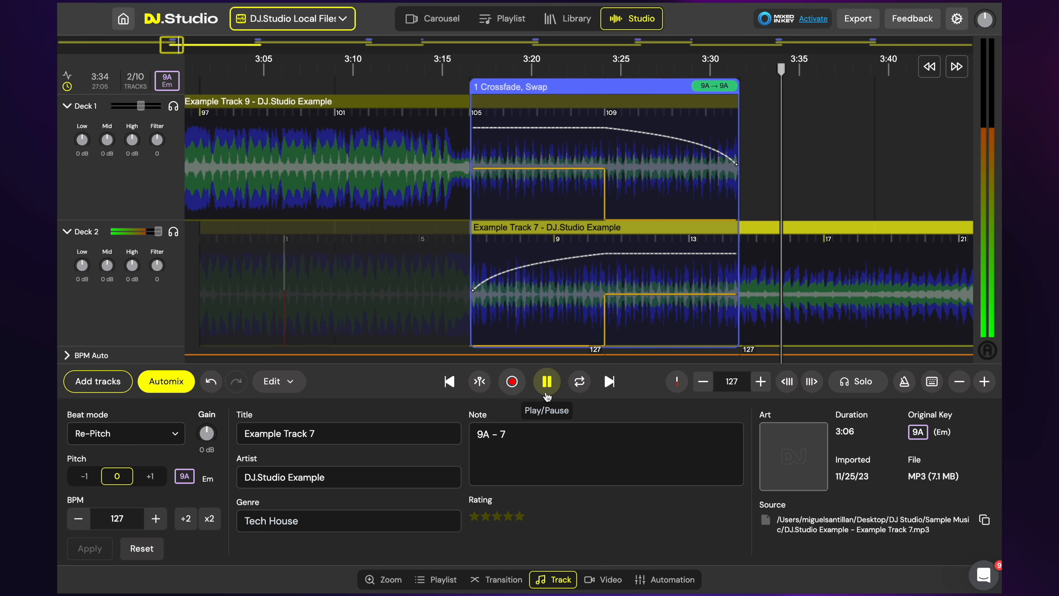
{"action": "left_click", "coordinate": [546, 393]}
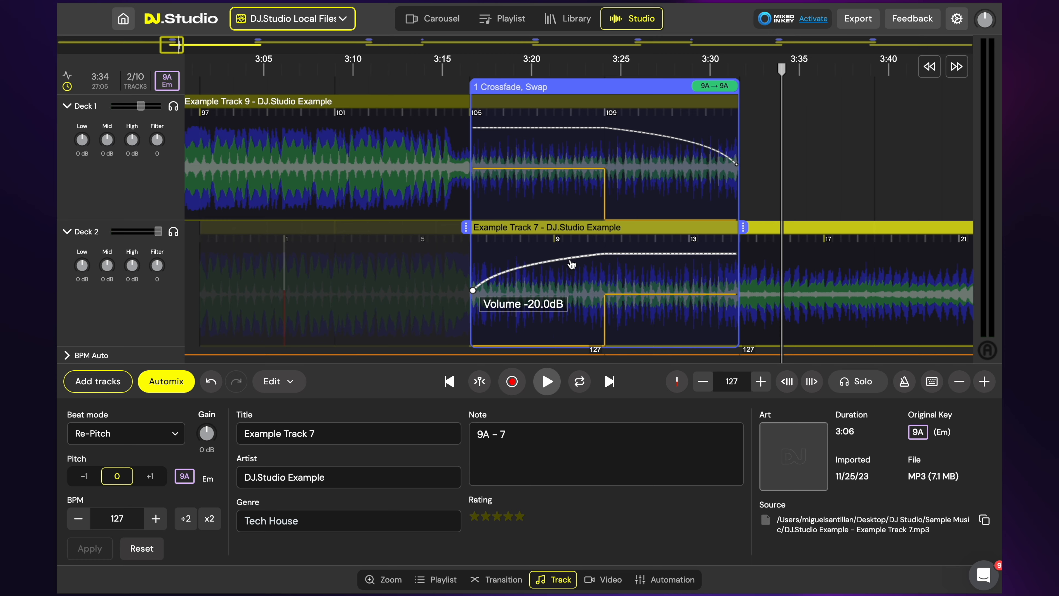
Nudge the beat grid of Example Track 7 to the left and back to the right within the first transition
{"action": "scroll", "coordinate": [572, 265], "scroll_direction": "up", "scroll_amount": 5}
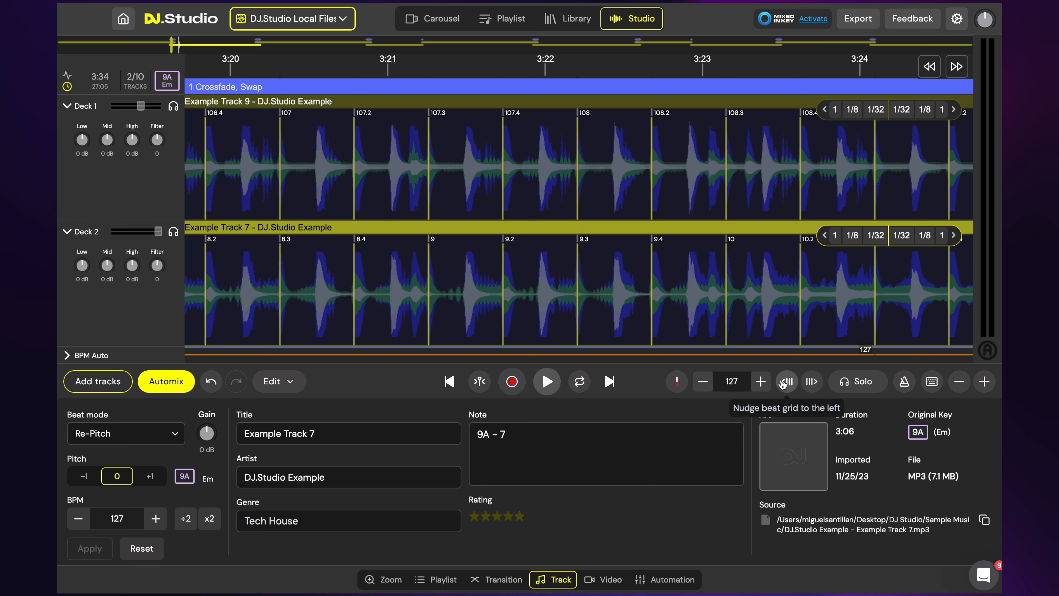
{"action": "left_click", "coordinate": [782, 383]}
{"action": "left_click", "coordinate": [783, 384]}
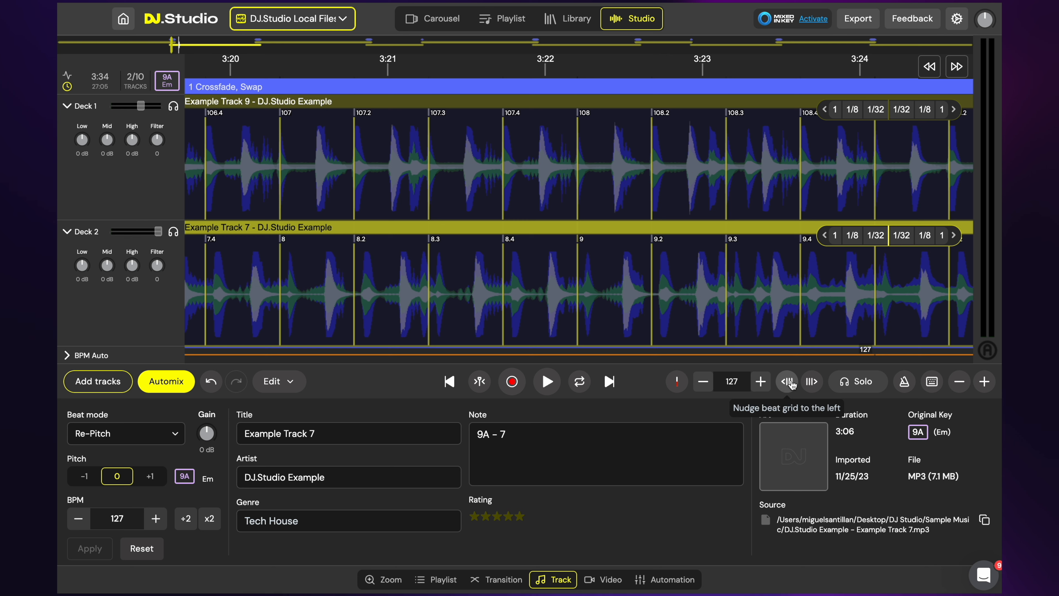
{"action": "left_click", "coordinate": [811, 384]}
{"action": "left_click", "coordinate": [811, 383]}
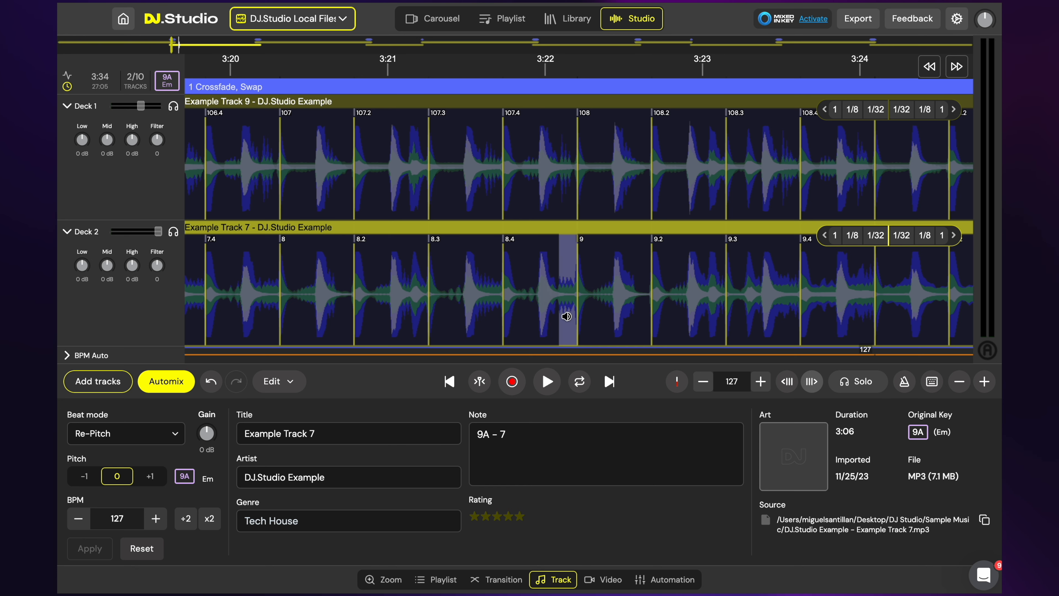
Examine the first-beat marker of Example Track 7 ahead of the first transition, both zoomed out and close up
{"action": "scroll", "coordinate": [567, 316], "scroll_direction": "down", "scroll_amount": 5}
{"action": "scroll", "coordinate": [620, 305], "scroll_direction": "left", "scroll_amount": 9}
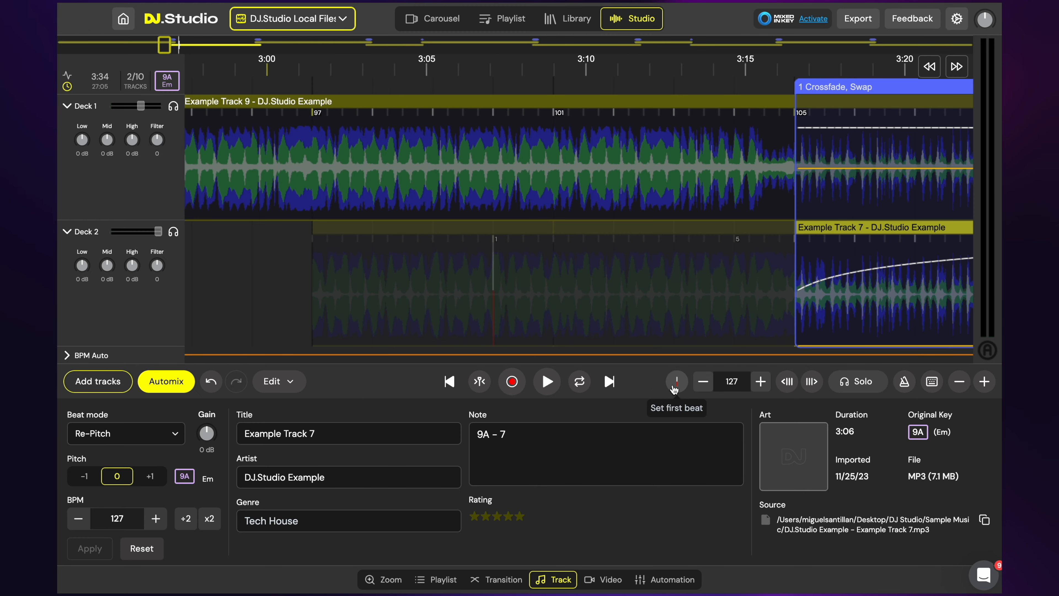
{"action": "left_click", "coordinate": [676, 383]}
{"action": "left_click", "coordinate": [667, 259]}
{"action": "scroll", "coordinate": [474, 323], "scroll_direction": "up", "scroll_amount": 5}
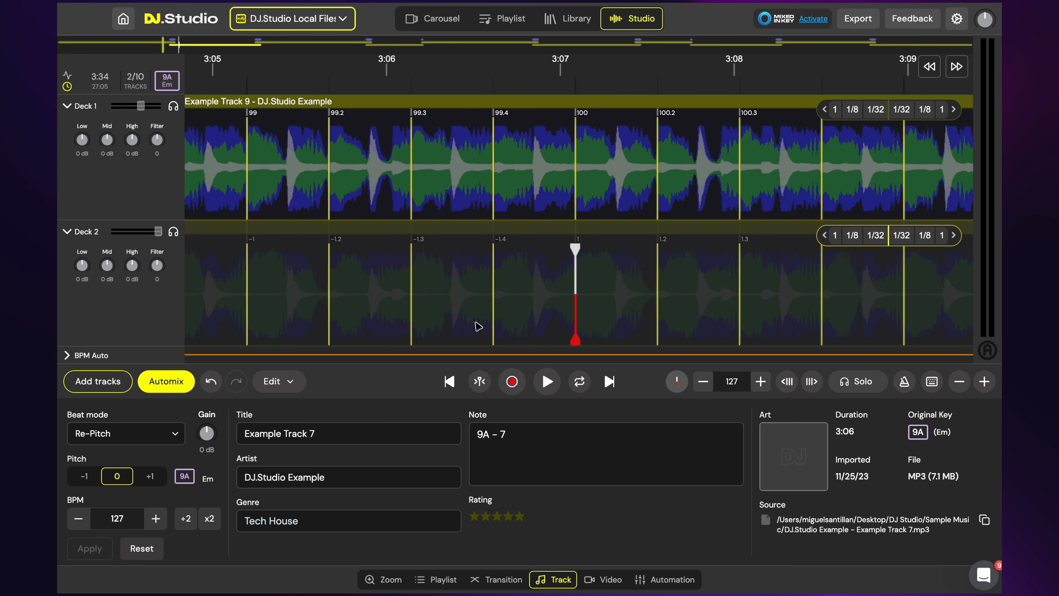
{"action": "scroll", "coordinate": [578, 319], "scroll_direction": "down", "scroll_amount": 3}
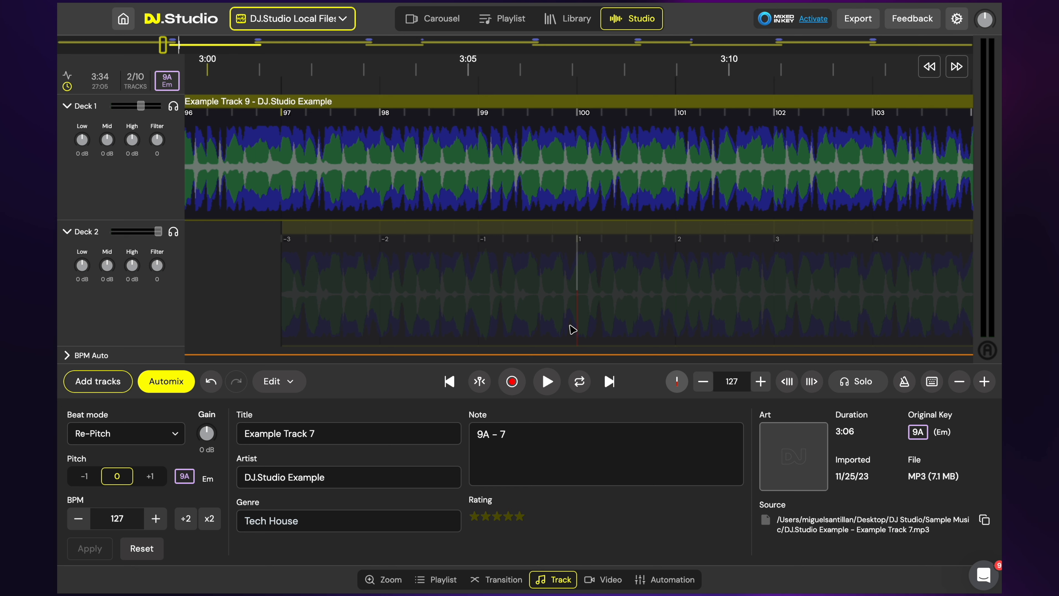
{"action": "scroll", "coordinate": [604, 315], "scroll_direction": "up", "scroll_amount": 5}
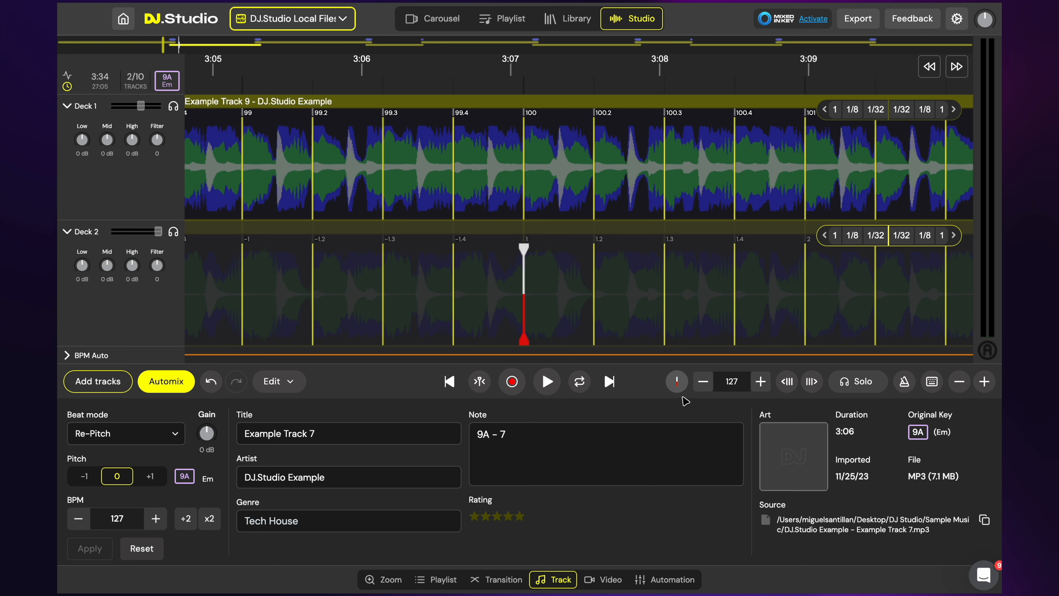
Set Example Track 7's first beat at the playhead, then move the first-beat marker to the start of the track
{"action": "scroll", "coordinate": [567, 323], "scroll_direction": "left", "scroll_amount": 5}
{"action": "scroll", "coordinate": [567, 323], "scroll_direction": "right", "scroll_amount": 1}
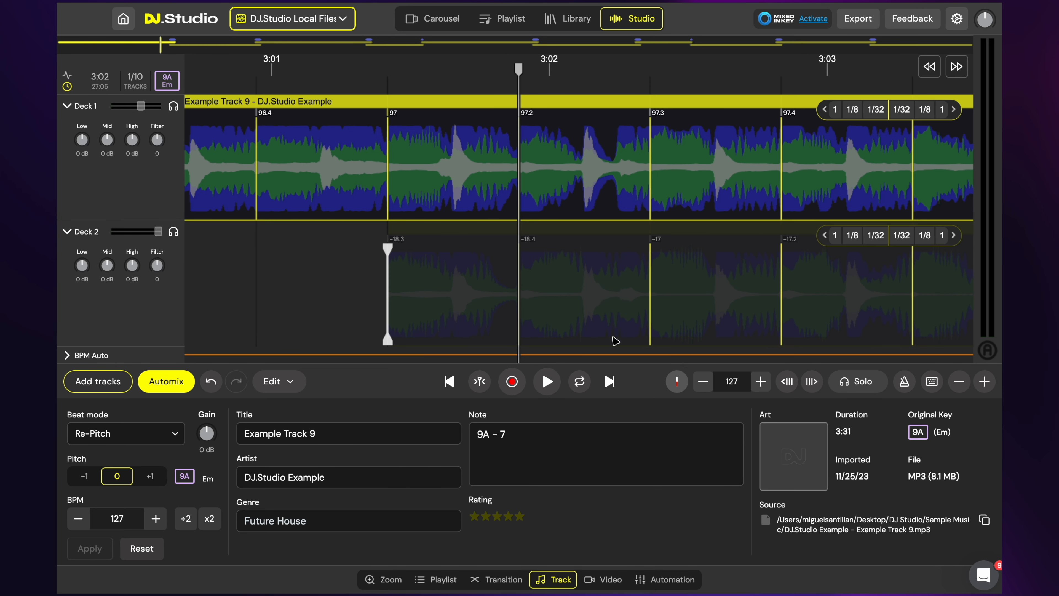
{"action": "left_click", "coordinate": [678, 380]}
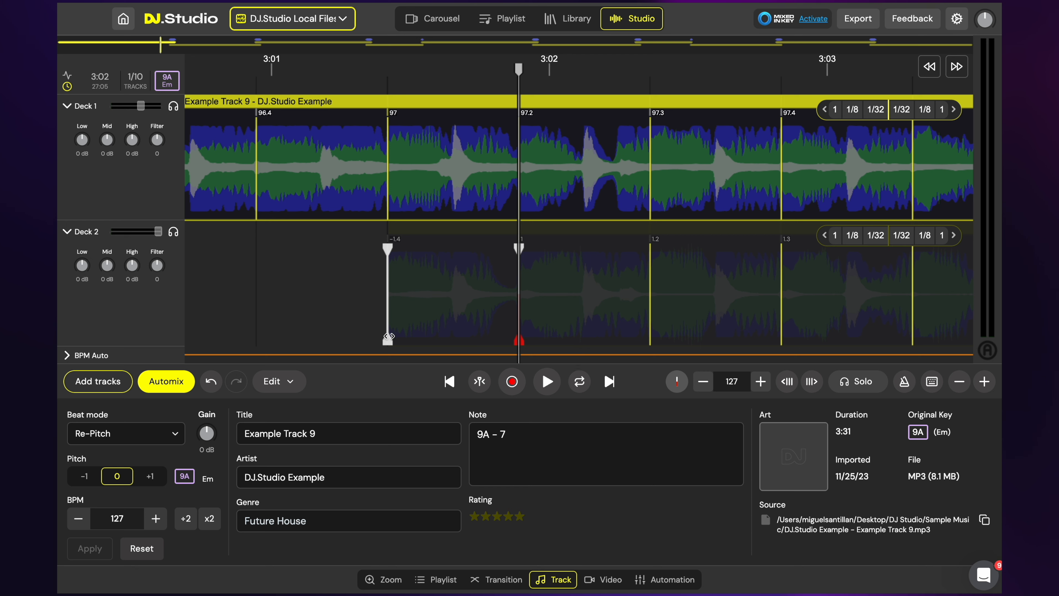
{"action": "left_click_drag", "start_coordinate": [518, 341], "coordinate": [388, 345]}
{"action": "scroll", "coordinate": [591, 317], "scroll_direction": "down", "scroll_amount": 5}
{"action": "scroll", "coordinate": [592, 318], "scroll_direction": "right", "scroll_amount": 10}
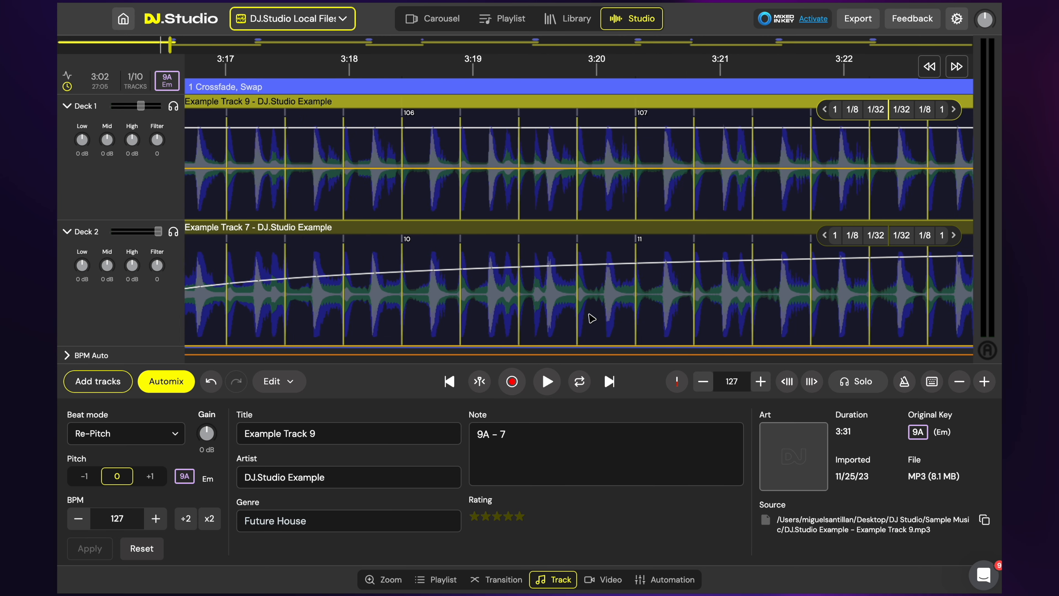
Show the first transition's settings, try Fade in and Fade out for its volume, and shorten the fade-out to 25%
{"action": "scroll", "coordinate": [592, 318], "scroll_direction": "down", "scroll_amount": 5}
{"action": "scroll", "coordinate": [592, 318], "scroll_direction": "right", "scroll_amount": 3}
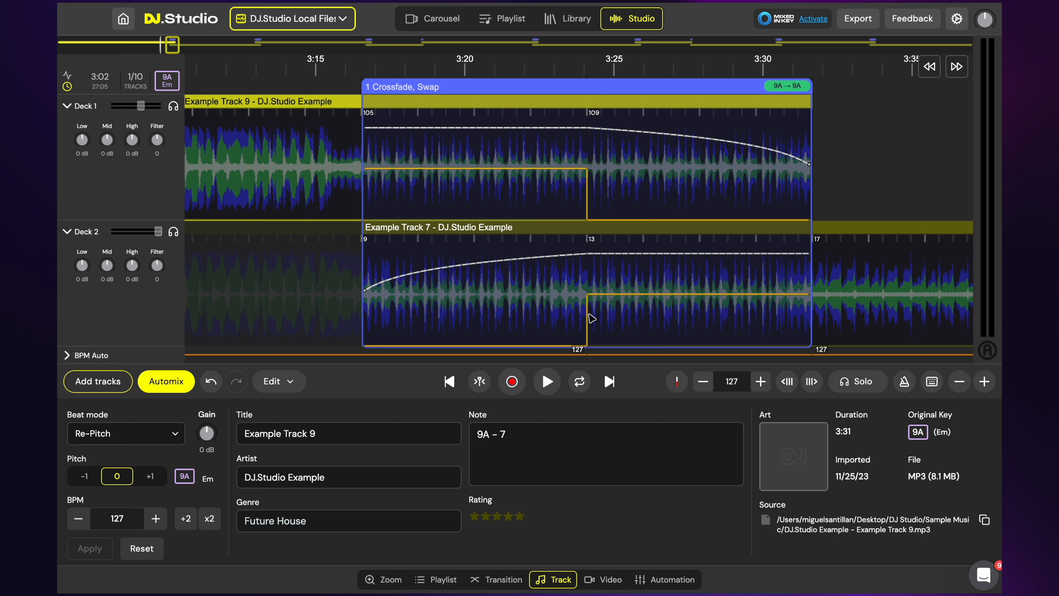
{"action": "left_click", "coordinate": [489, 582]}
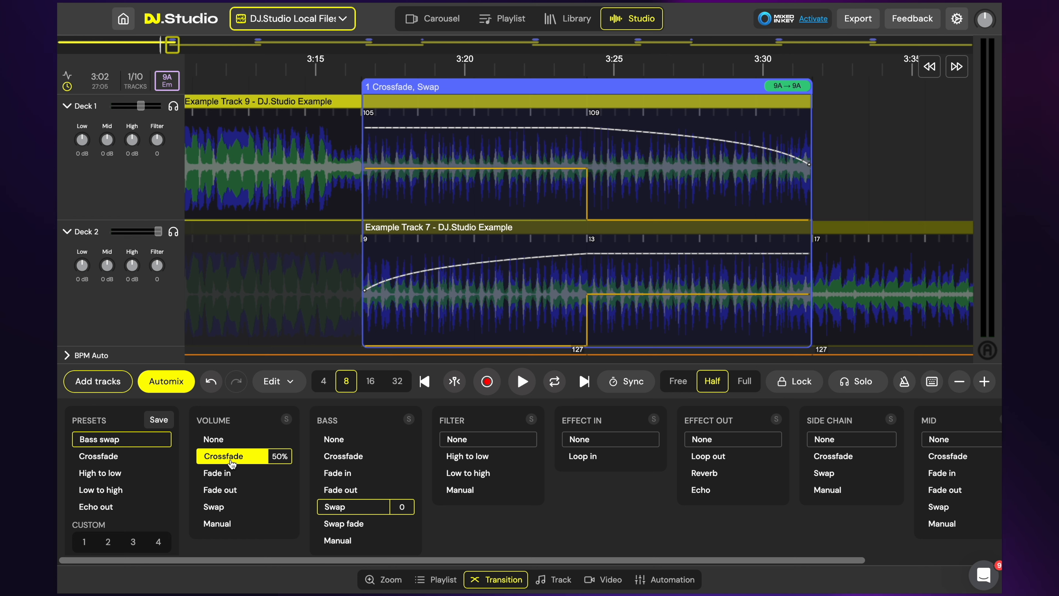
{"action": "left_click", "coordinate": [229, 475]}
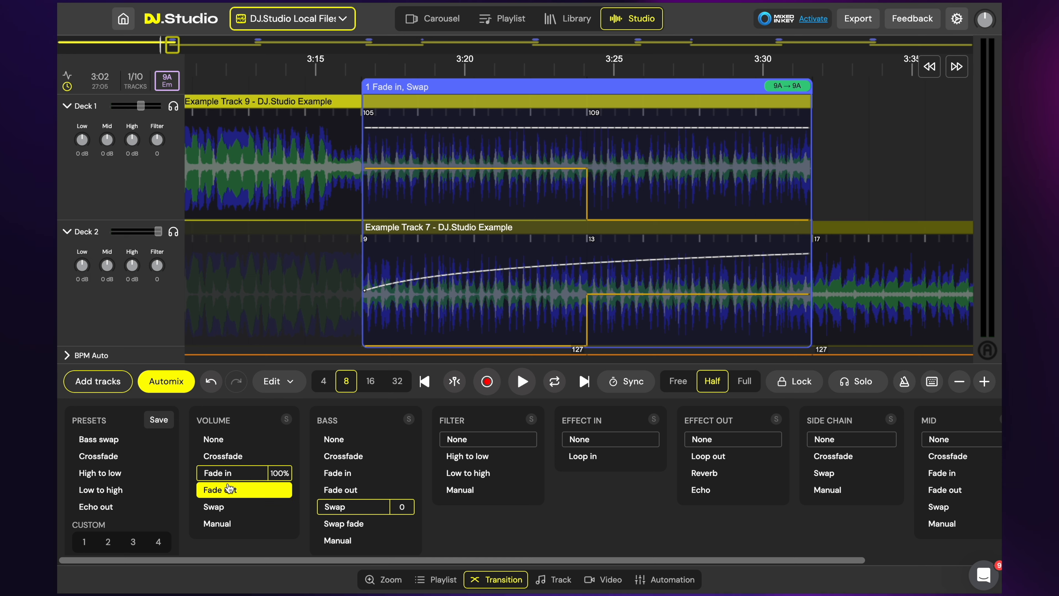
{"action": "left_click", "coordinate": [228, 493]}
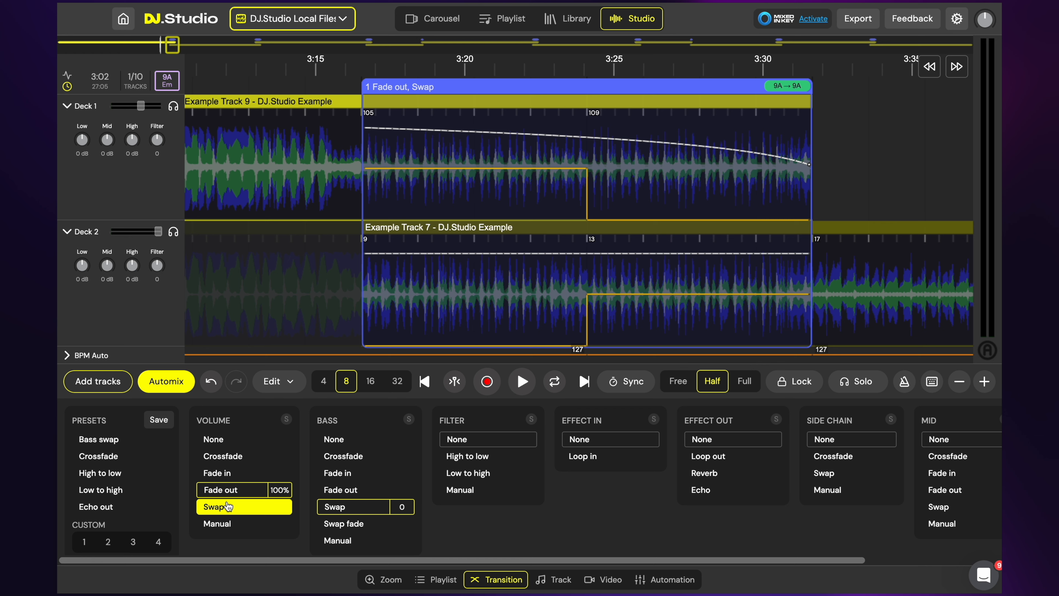
{"action": "left_click", "coordinate": [279, 490]}
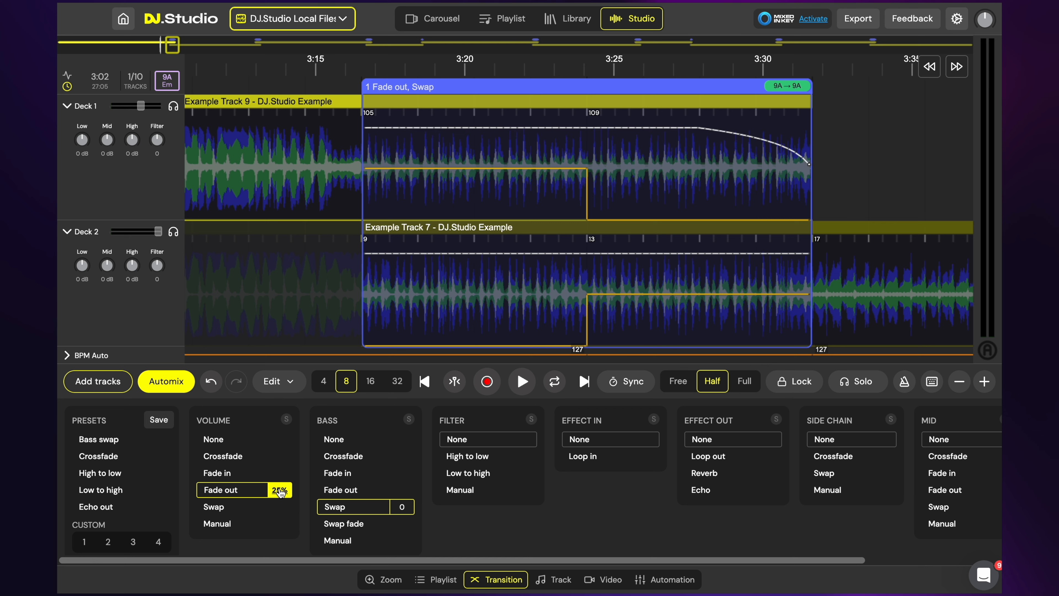
Switch the first transition's volume to Fade in and cycle its fade length round to 100%
{"action": "left_click", "coordinate": [280, 475]}
{"action": "left_click", "coordinate": [280, 475]}
{"action": "left_click", "coordinate": [280, 474]}
{"action": "left_click", "coordinate": [275, 473]}
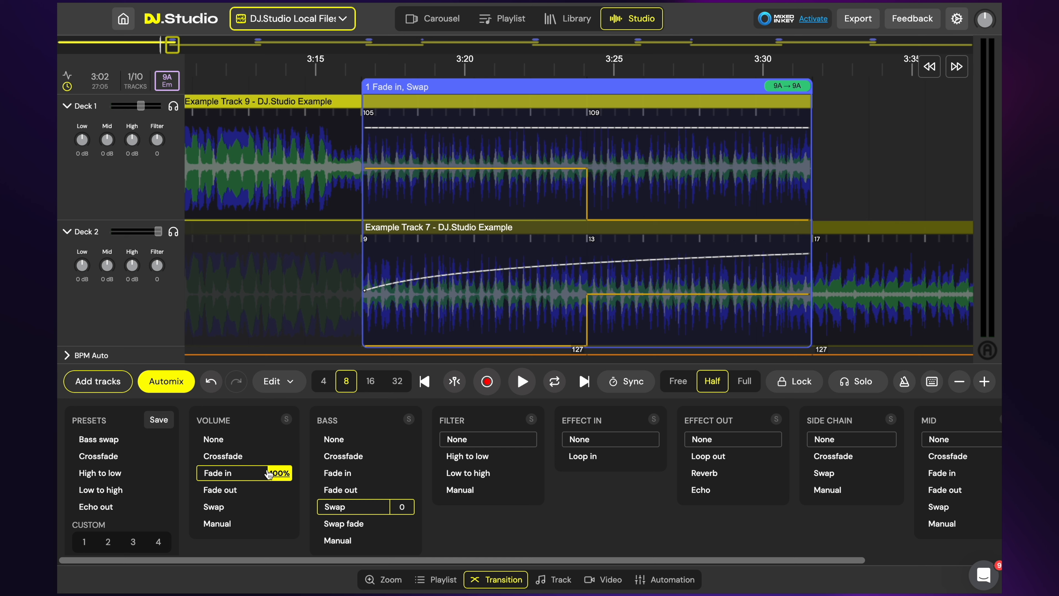
Switch the first transition's volume to Crossfade and cycle its length through 25%, ending on 50%
{"action": "left_click", "coordinate": [276, 456]}
{"action": "left_click", "coordinate": [279, 457]}
{"action": "left_click", "coordinate": [279, 457]}
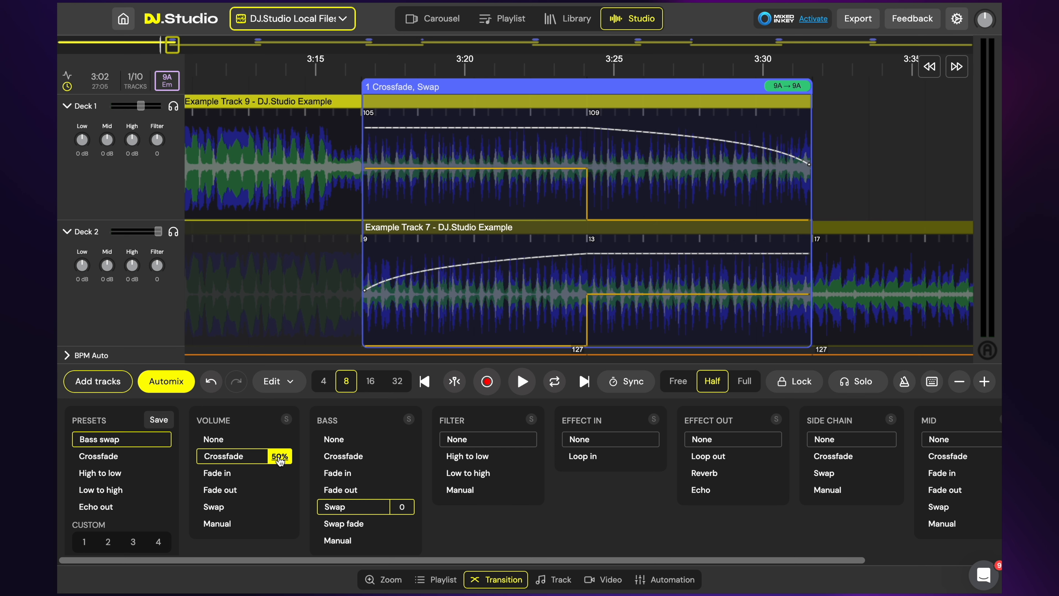
{"action": "left_click", "coordinate": [279, 457]}
{"action": "left_click", "coordinate": [280, 458]}
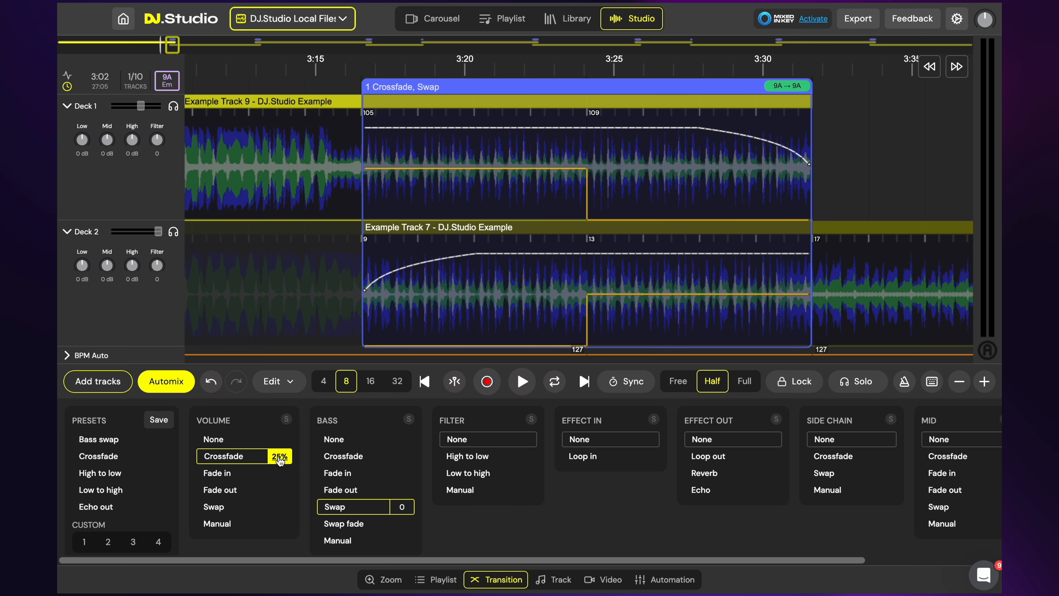
{"action": "left_click", "coordinate": [280, 457]}
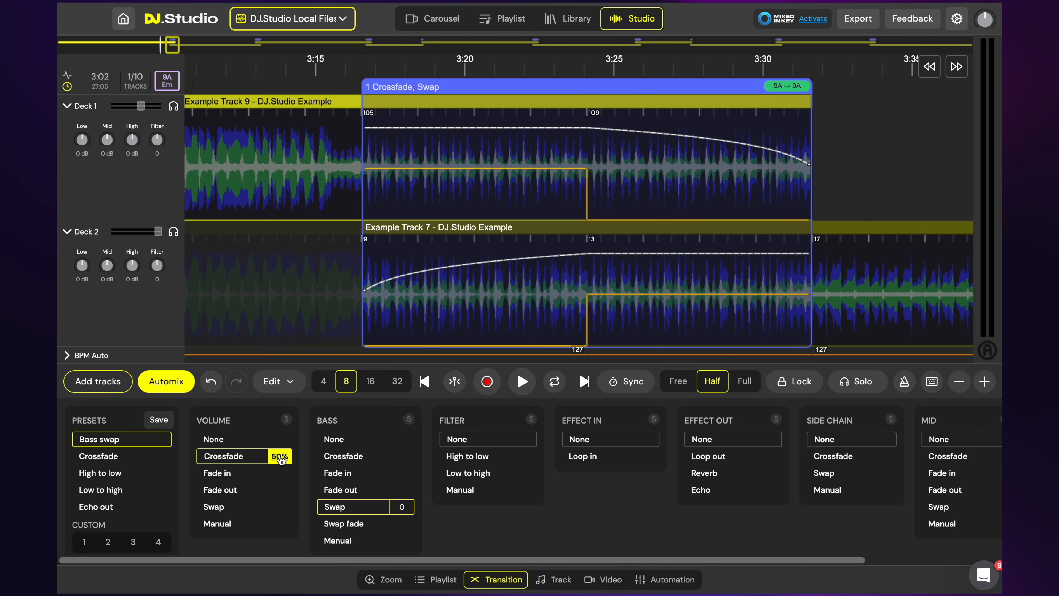
Switch the first transition's volume to Swap, change the swap value to 1, and return it to 0
{"action": "left_click", "coordinate": [264, 506]}
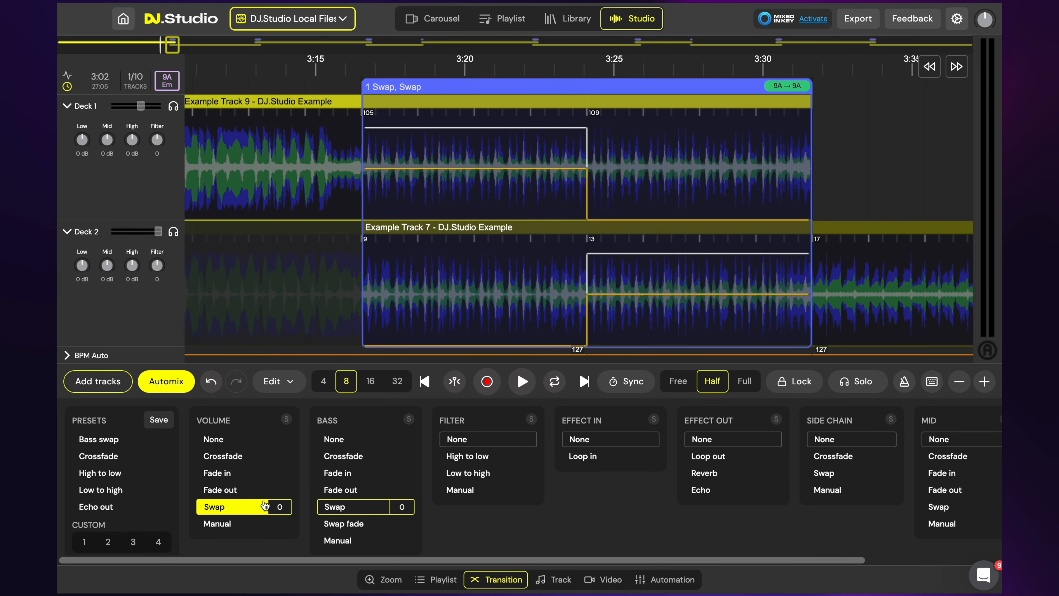
{"action": "scroll", "coordinate": [287, 511], "scroll_direction": "up", "scroll_amount": 4}
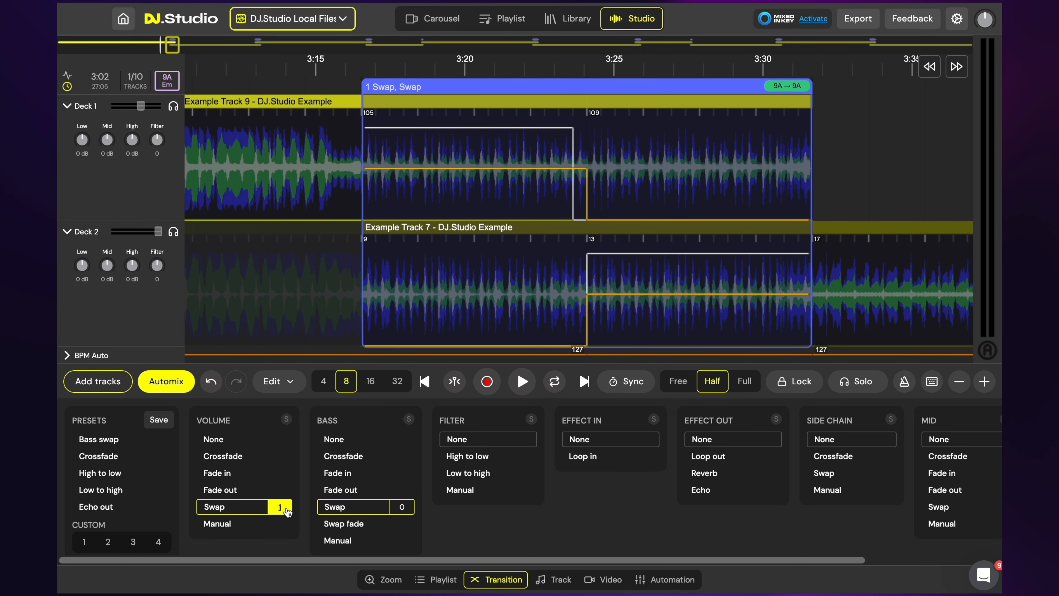
{"action": "scroll", "coordinate": [286, 511], "scroll_direction": "down", "scroll_amount": 4}
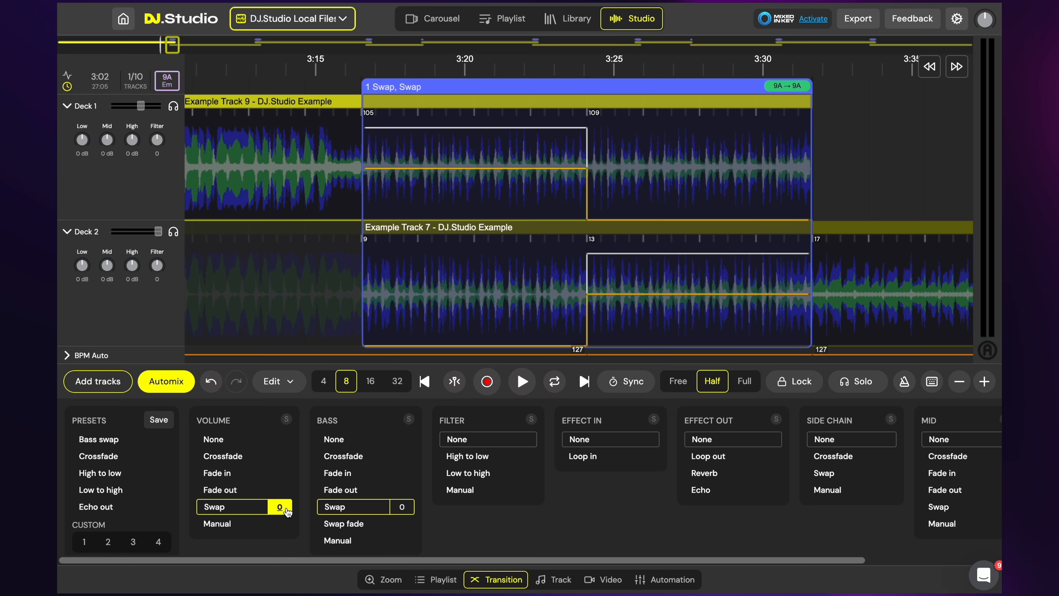
Switch the transition volume to Manual, reshape both tracks' volume curves with custom points, and shift the bass swap to about 3:25
{"action": "left_click", "coordinate": [283, 524]}
{"action": "left_click", "coordinate": [590, 290]}
{"action": "left_click_drag", "start_coordinate": [591, 293], "coordinate": [591, 279]}
{"action": "left_click_drag", "start_coordinate": [601, 130], "coordinate": [666, 148]}
{"action": "left_click_drag", "start_coordinate": [601, 177], "coordinate": [616, 197]}
{"action": "left_click_drag", "start_coordinate": [373, 275], "coordinate": [381, 253]}
{"action": "left_click_drag", "start_coordinate": [469, 262], "coordinate": [486, 312]}
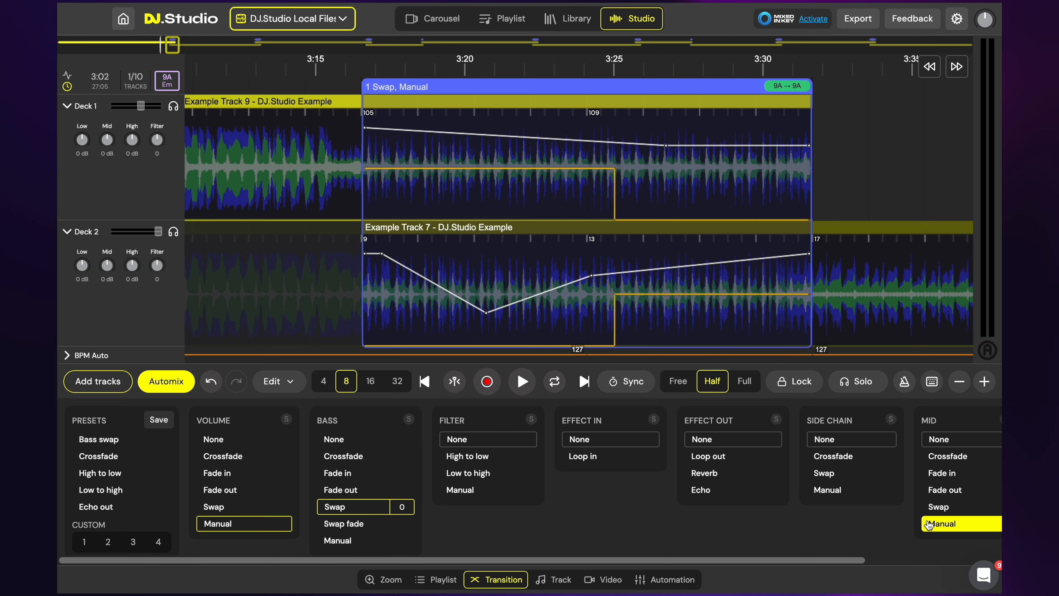
Set the first transition's volume to Crossfade at 50% and move the bass swap point back to bar 109
{"action": "left_click", "coordinate": [236, 456]}
{"action": "left_click", "coordinate": [230, 507]}
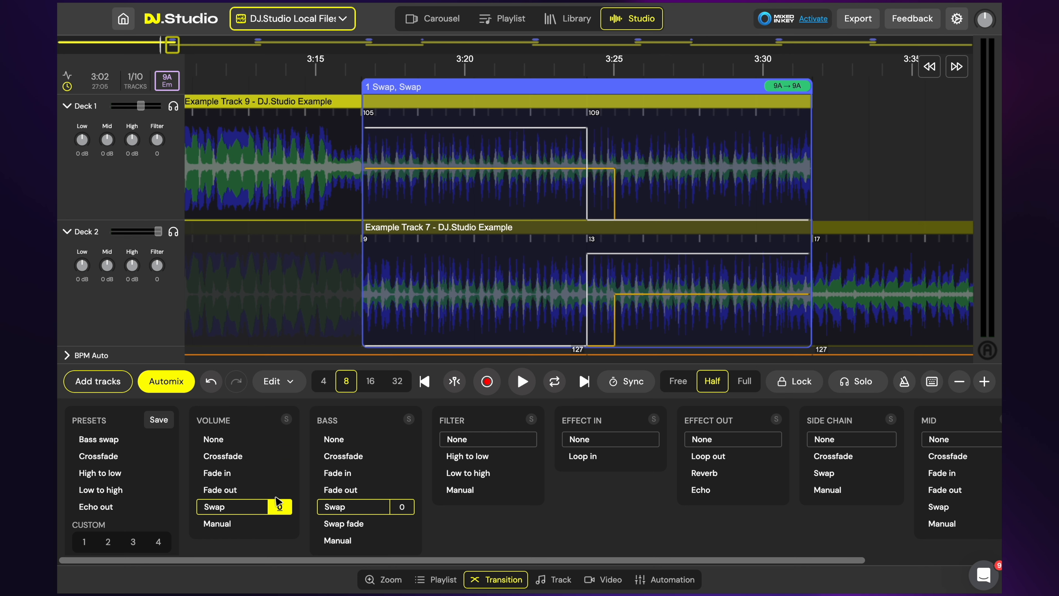
{"action": "left_click", "coordinate": [235, 456]}
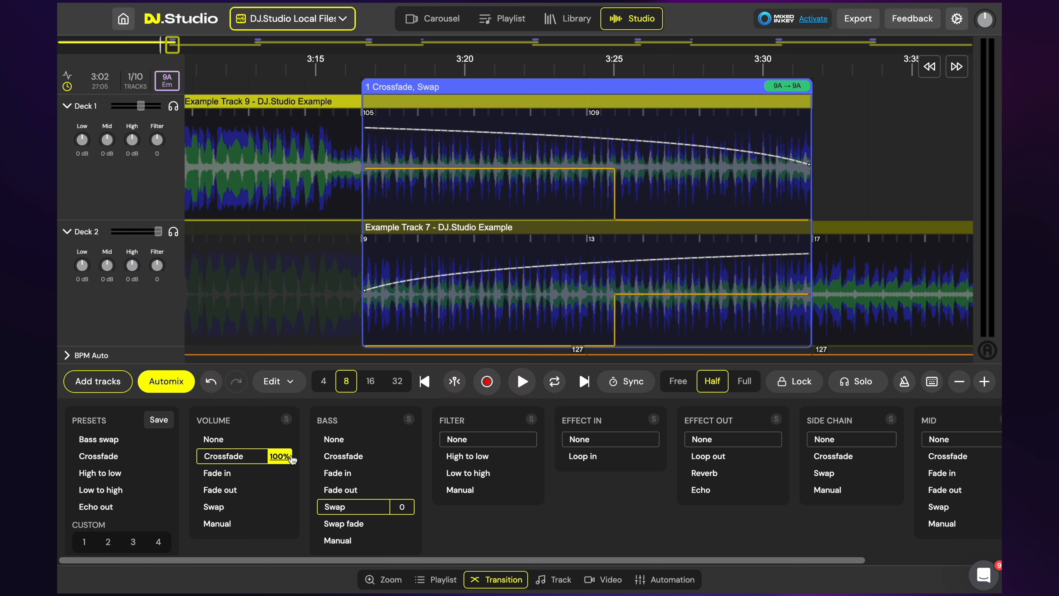
{"action": "left_click_drag", "start_coordinate": [615, 308], "coordinate": [587, 308]}
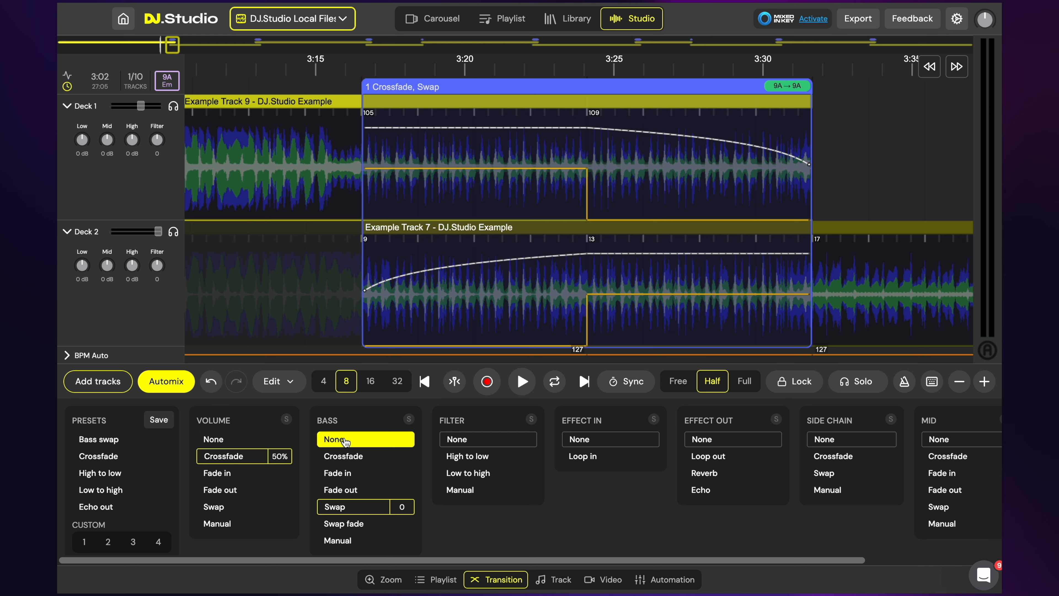
Try the Crossfade, Fade in, Fade out, Swap fade and Manual bass options on the first transition, then set bass to None
{"action": "left_click", "coordinate": [343, 456]}
{"action": "left_click", "coordinate": [338, 472]}
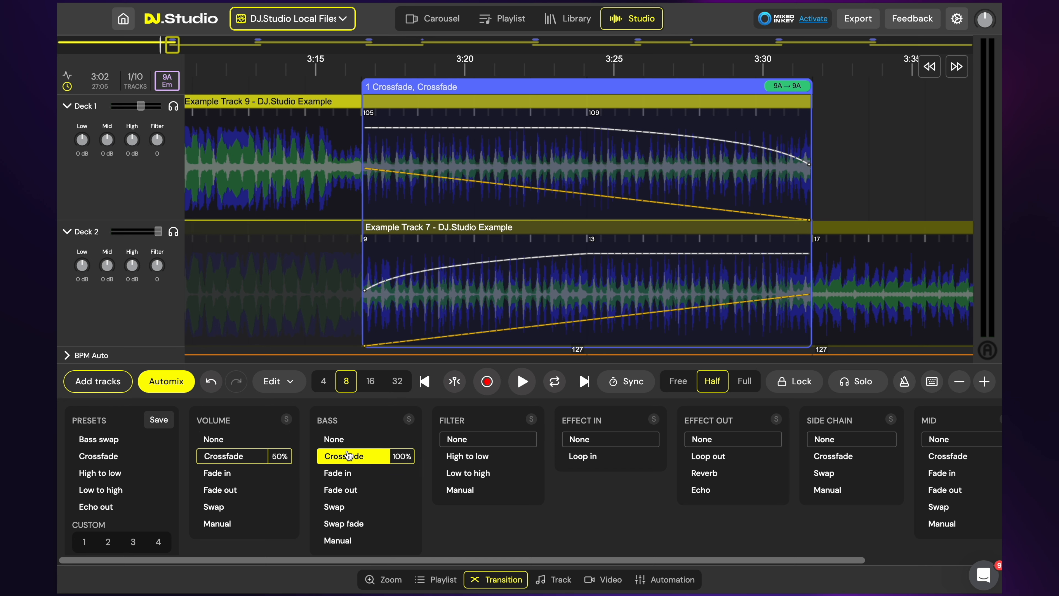
{"action": "left_click", "coordinate": [344, 489]}
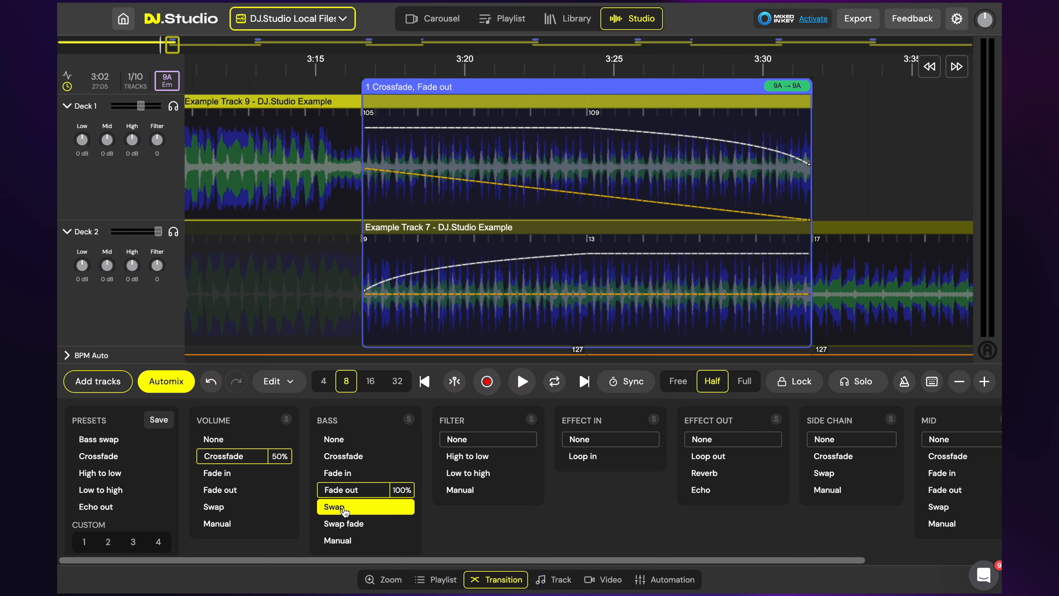
{"action": "left_click", "coordinate": [344, 523]}
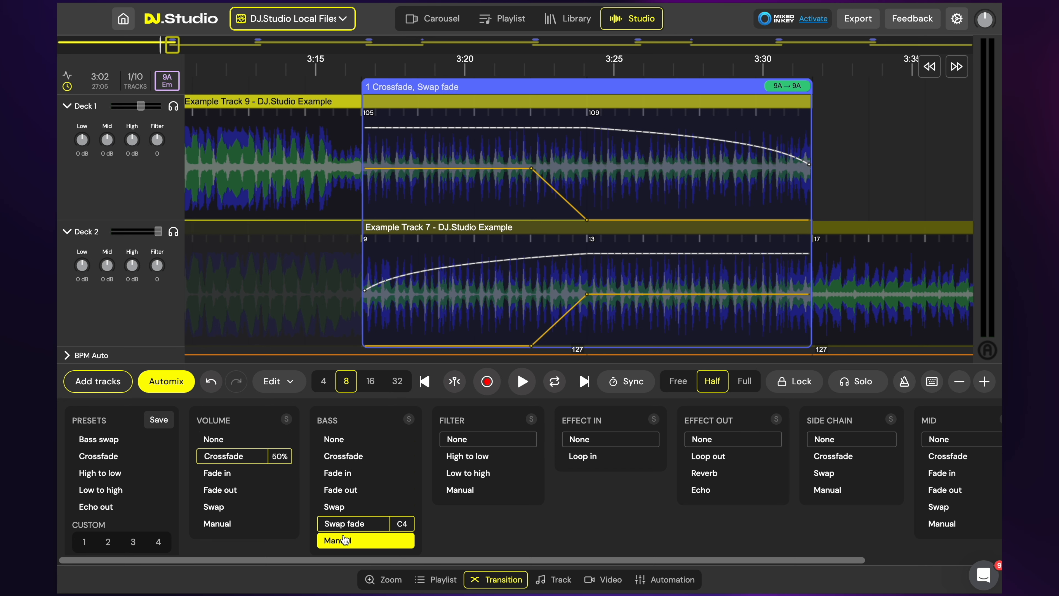
{"action": "left_click", "coordinate": [344, 540]}
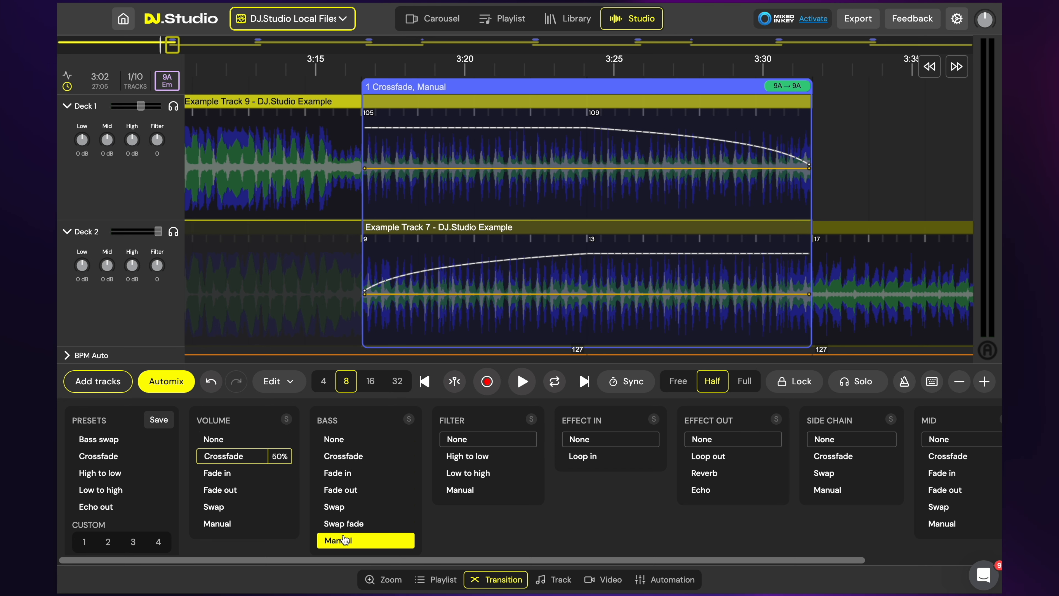
{"action": "left_click", "coordinate": [352, 441]}
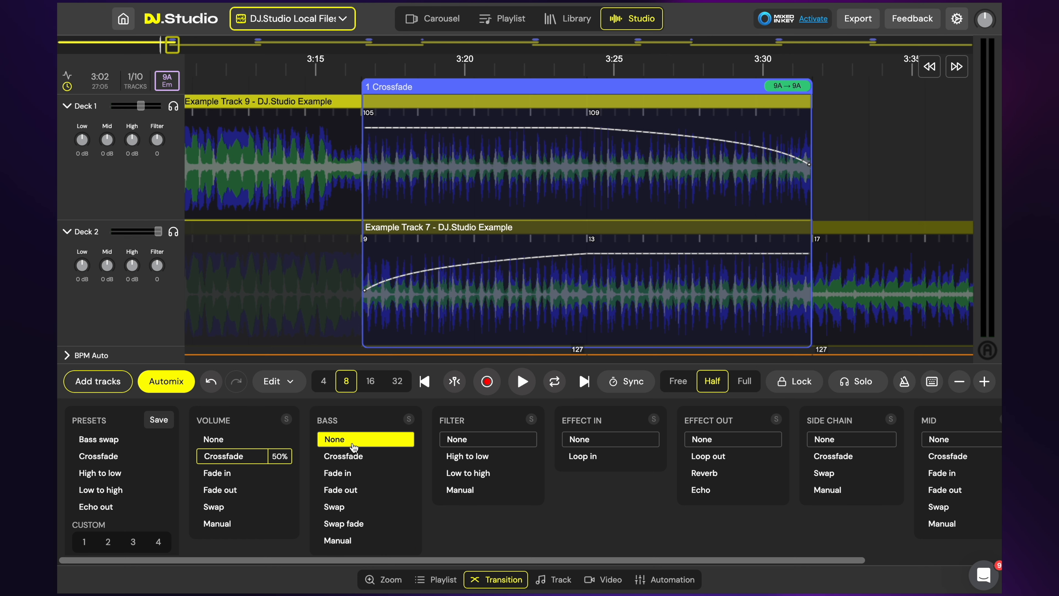
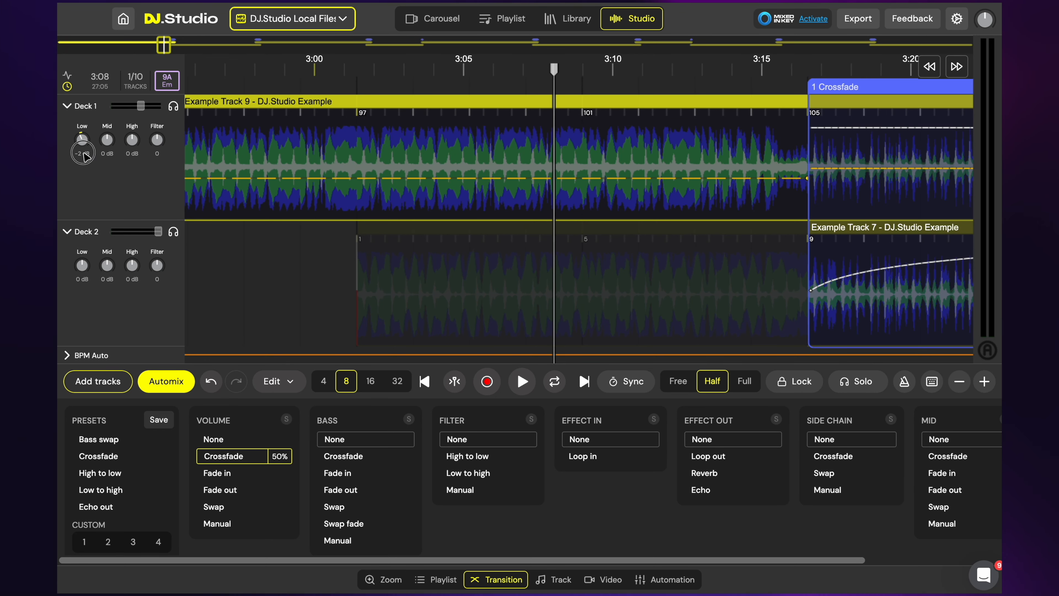
Reset Deck 1's Low EQ to 0 dB and draw Low automation after 3:08 that rises, dips and returns to neutral
{"action": "double_click", "coordinate": [87, 142]}
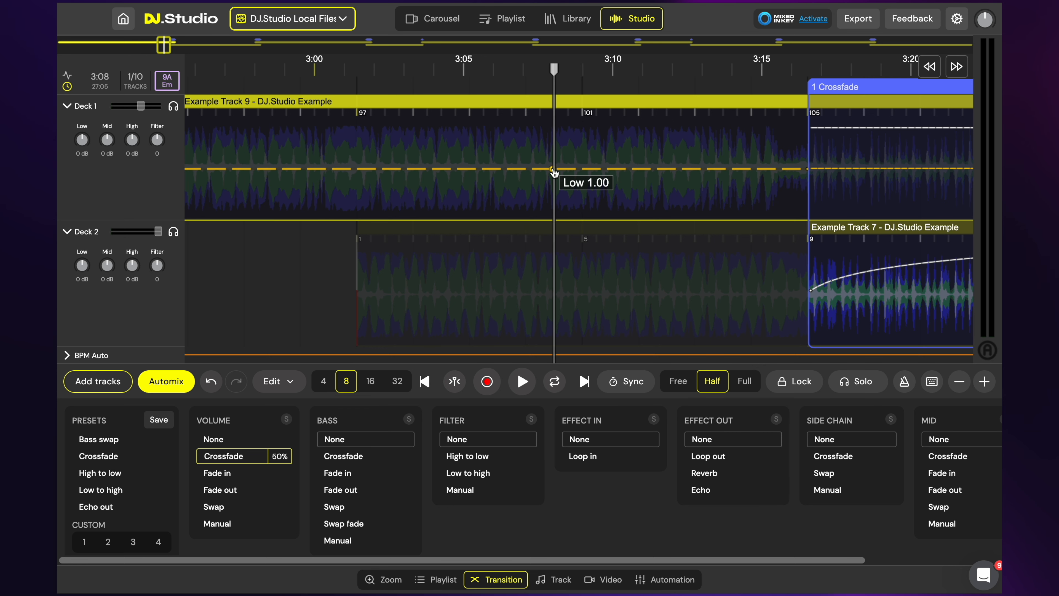
{"action": "left_click_drag", "start_coordinate": [561, 173], "coordinate": [585, 144]}
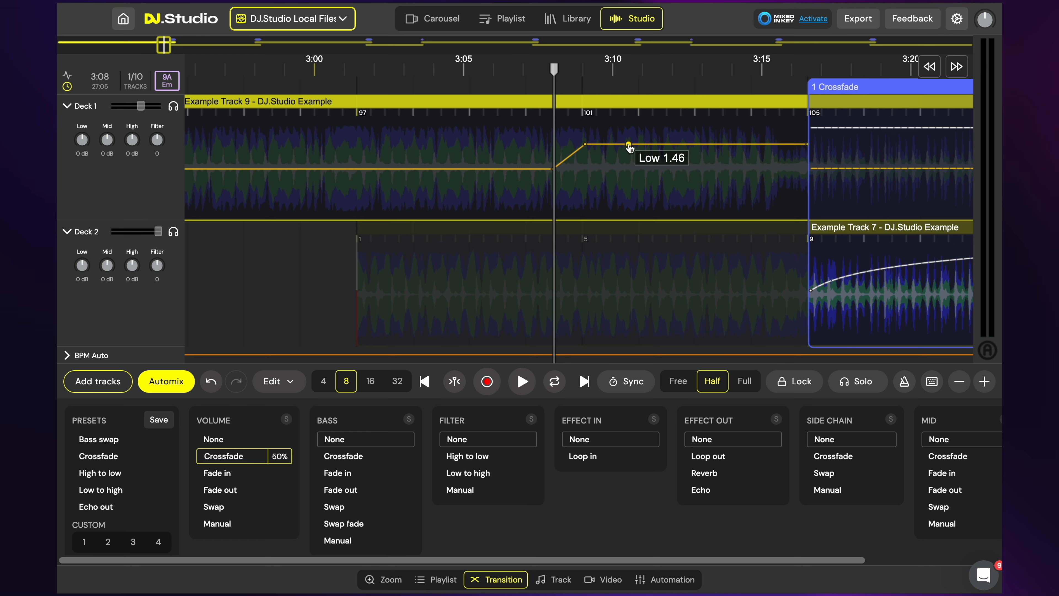
{"action": "left_click_drag", "start_coordinate": [629, 145], "coordinate": [654, 168]}
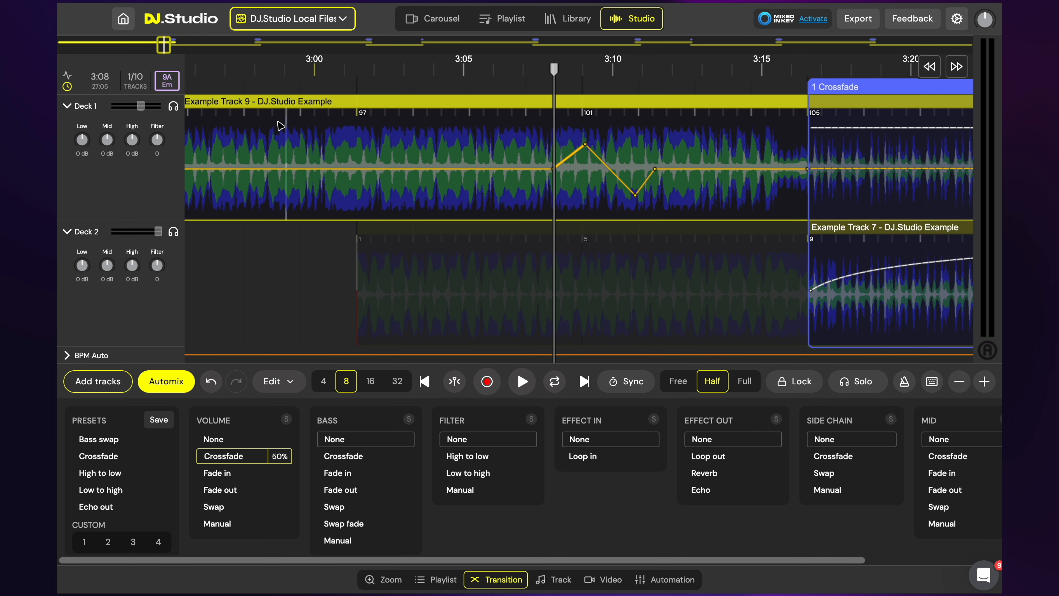
Adjust Deck 1's Filter and draw filter automation from about 3:08 to 3:11 that dips, peaks and returns to neutral
{"action": "left_click_drag", "start_coordinate": [157, 139], "coordinate": [162, 141]}
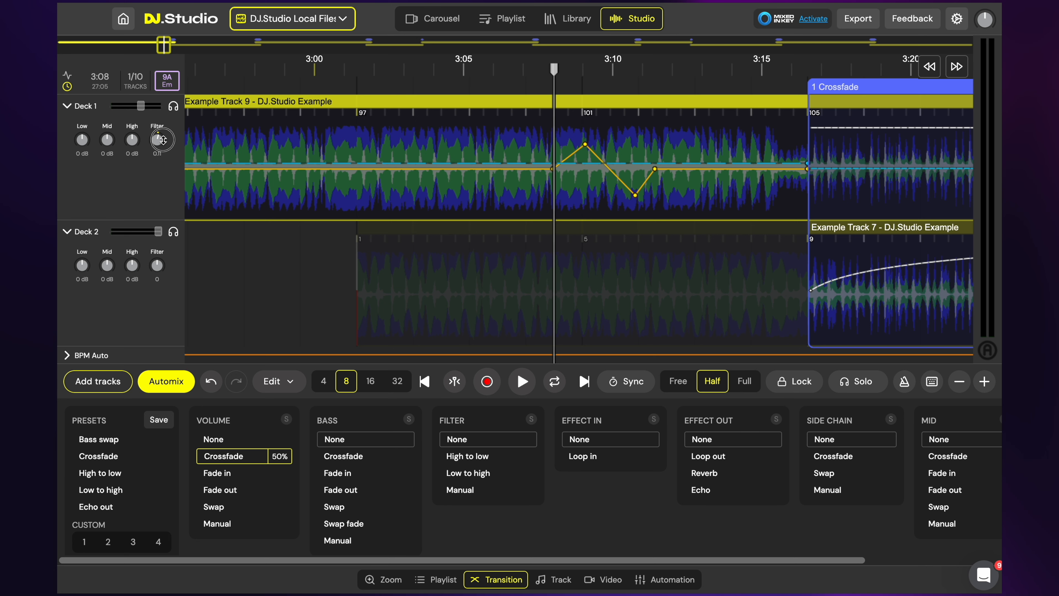
{"action": "left_click_drag", "start_coordinate": [559, 169], "coordinate": [659, 169]}
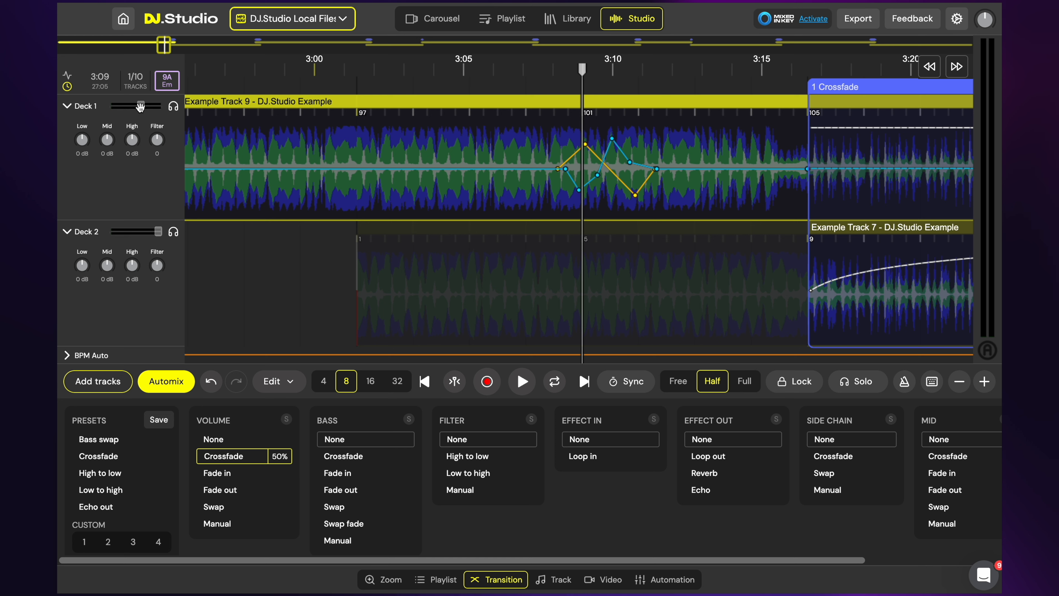
Lower Deck 1's volume slightly, shape volume automation with two small peaks between about 3:09 and 3:11, and play it back
{"action": "left_click_drag", "start_coordinate": [140, 106], "coordinate": [138, 106]}
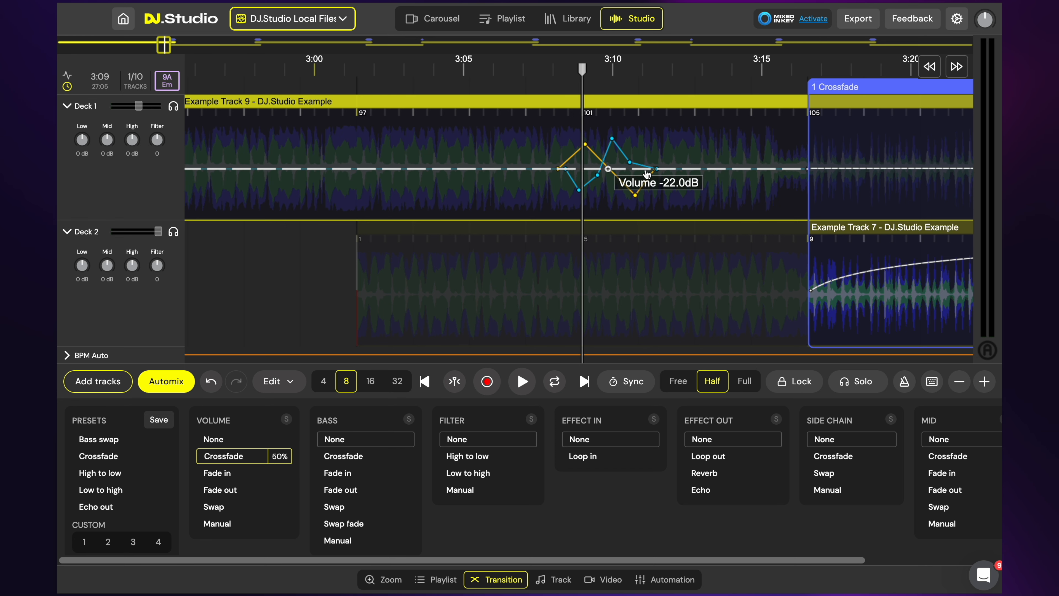
{"action": "left_click", "coordinate": [575, 169]}
{"action": "mouse_move", "coordinate": [583, 169]}
{"action": "left_mouse_down"}
{"action": "mouse_move", "coordinate": [586, 157]}
{"action": "mouse_move", "coordinate": [609, 170]}
{"action": "left_mouse_up"}
{"action": "left_click_drag", "start_coordinate": [620, 170], "coordinate": [623, 162]}
{"action": "left_click_drag", "start_coordinate": [629, 162], "coordinate": [634, 169]}
{"action": "left_click_drag", "start_coordinate": [649, 163], "coordinate": [651, 167]}
{"action": "left_click", "coordinate": [522, 390]}
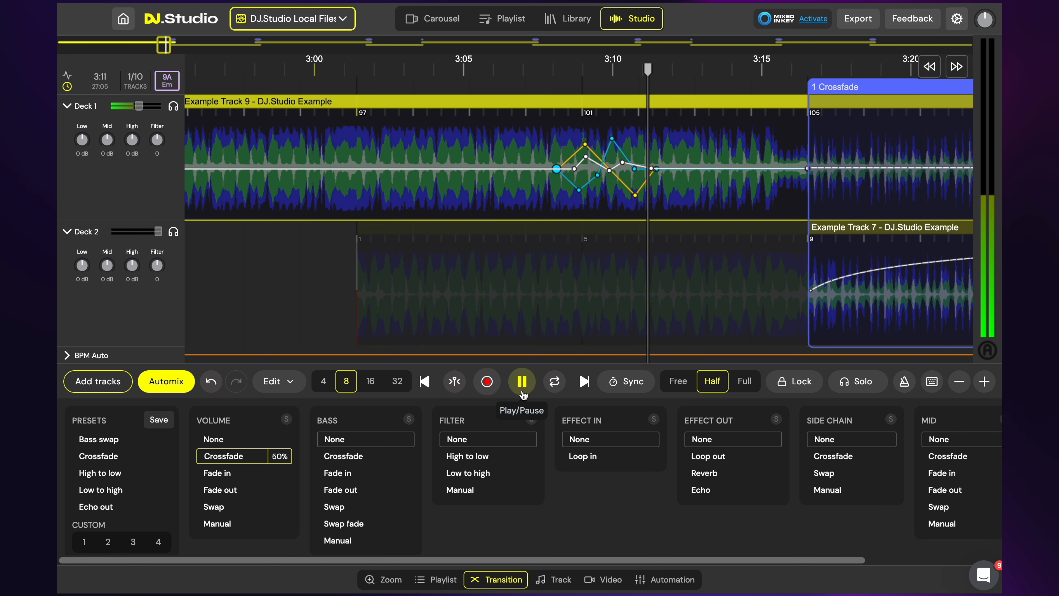
{"action": "left_click", "coordinate": [522, 390]}
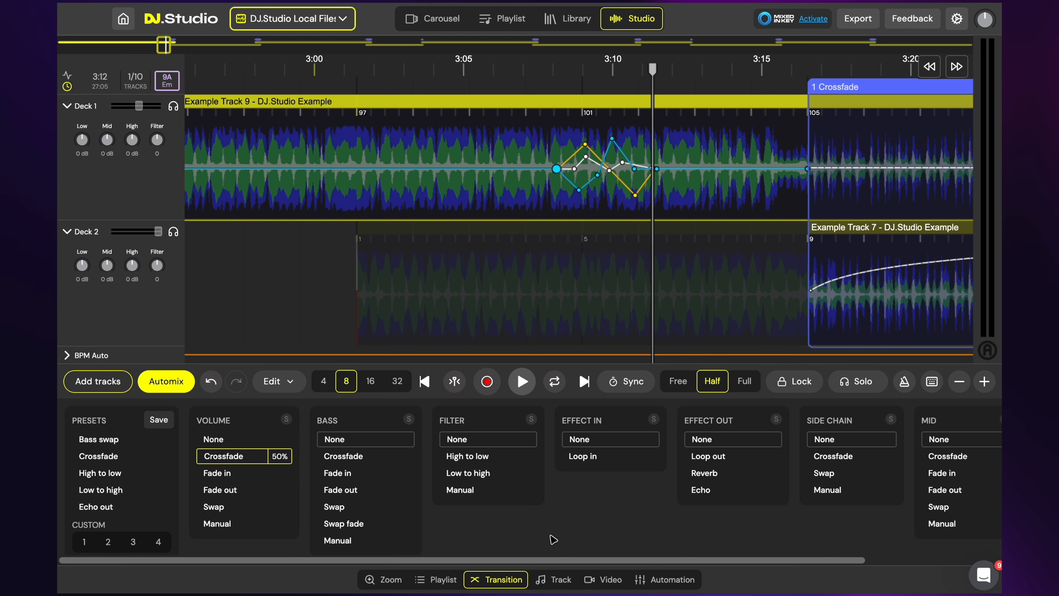
Try the High to low and Low to high filter options on the first transition, then set Filter back to None
{"action": "left_click", "coordinate": [688, 274]}
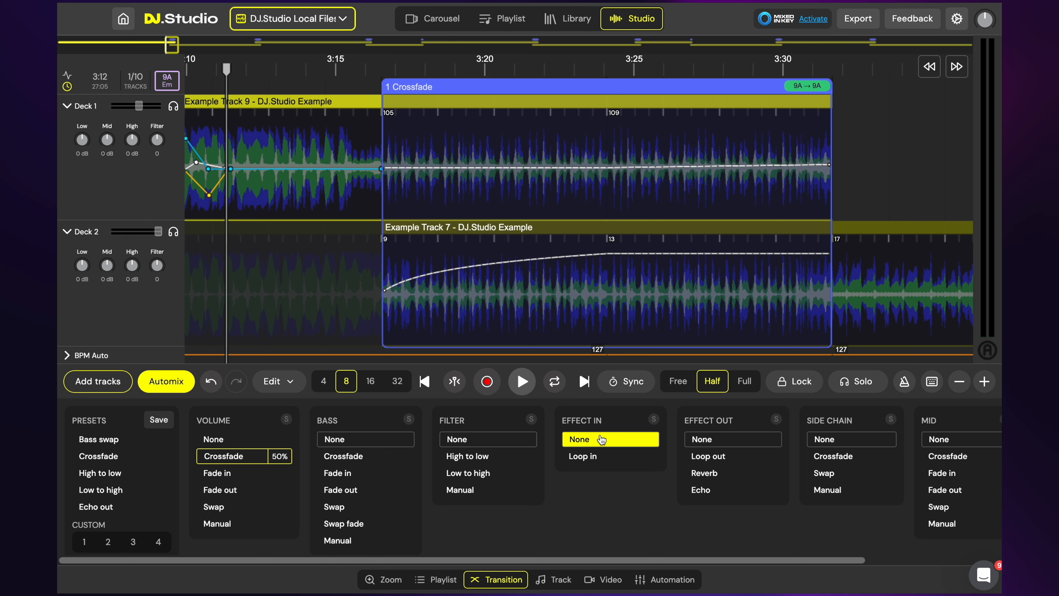
{"action": "left_click", "coordinate": [511, 456]}
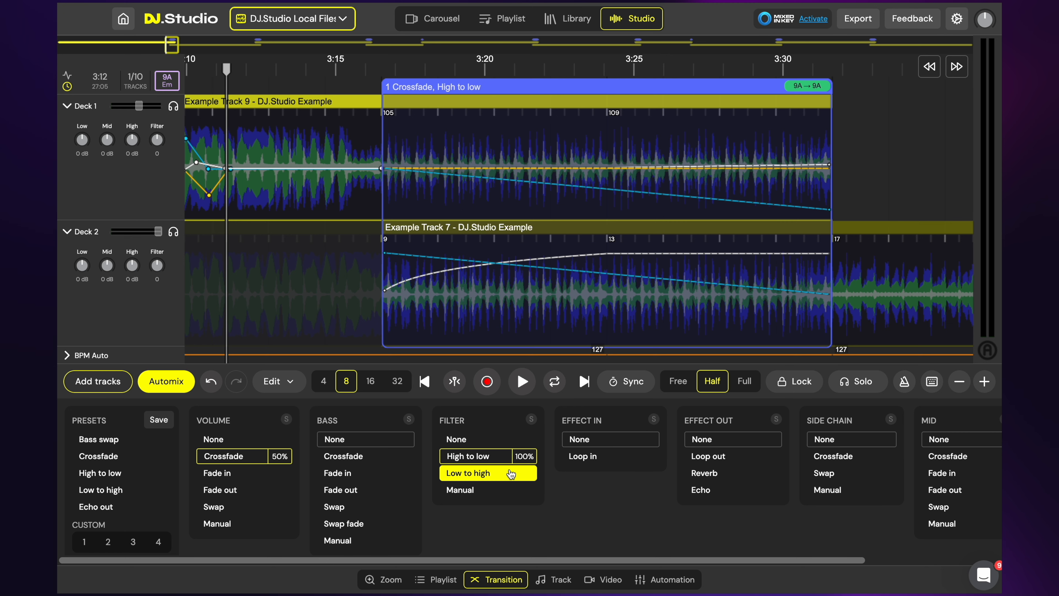
{"action": "left_click", "coordinate": [510, 474]}
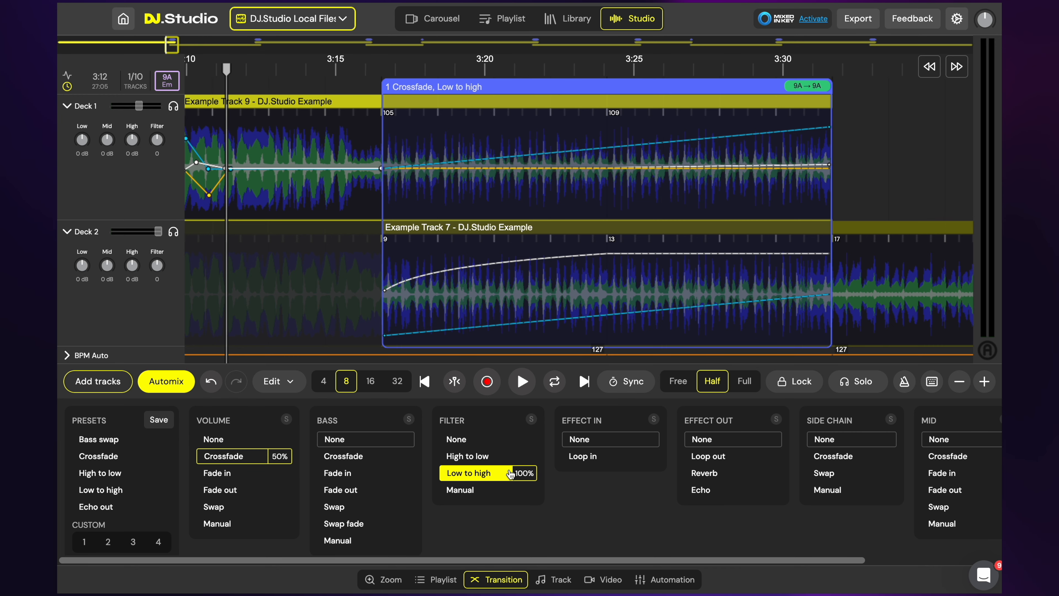
{"action": "left_click", "coordinate": [513, 441]}
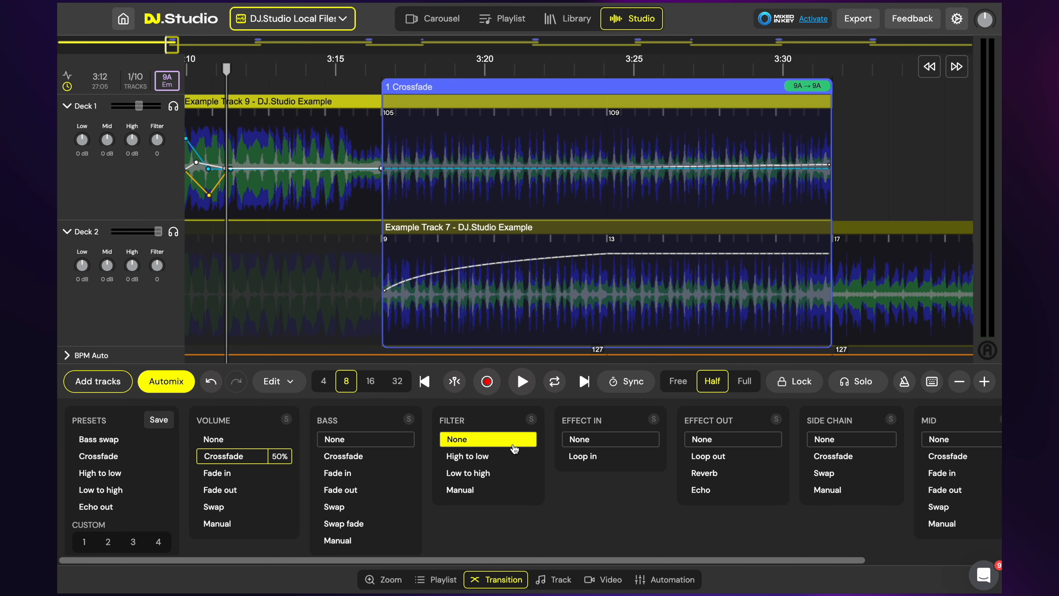
Apply the High to low filter at 100% to the first transition and play the transition from 3:17
{"action": "left_click", "coordinate": [513, 456]}
{"action": "left_click", "coordinate": [382, 64]}
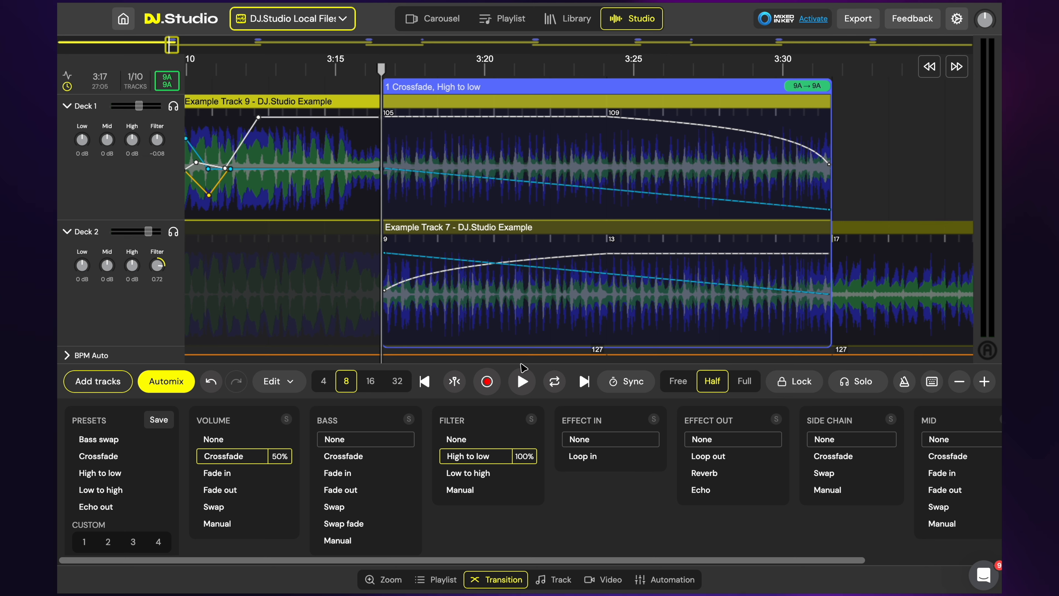
{"action": "left_click", "coordinate": [522, 381]}
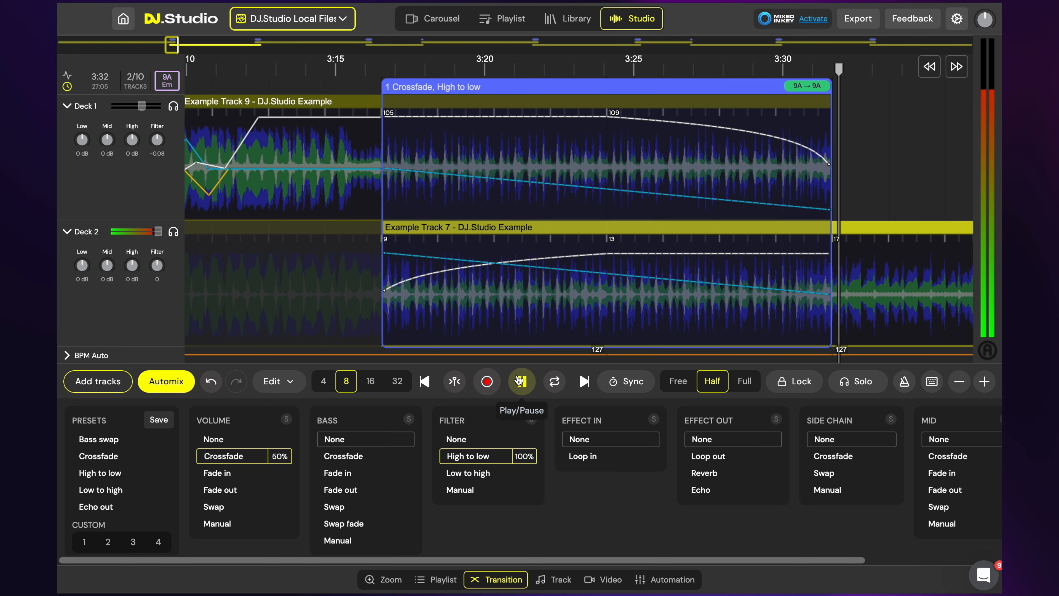
{"action": "left_click", "coordinate": [519, 381]}
Switch the first transition's filter to Low to high at 100% and play the transition from 3:16
{"action": "left_click", "coordinate": [366, 63]}
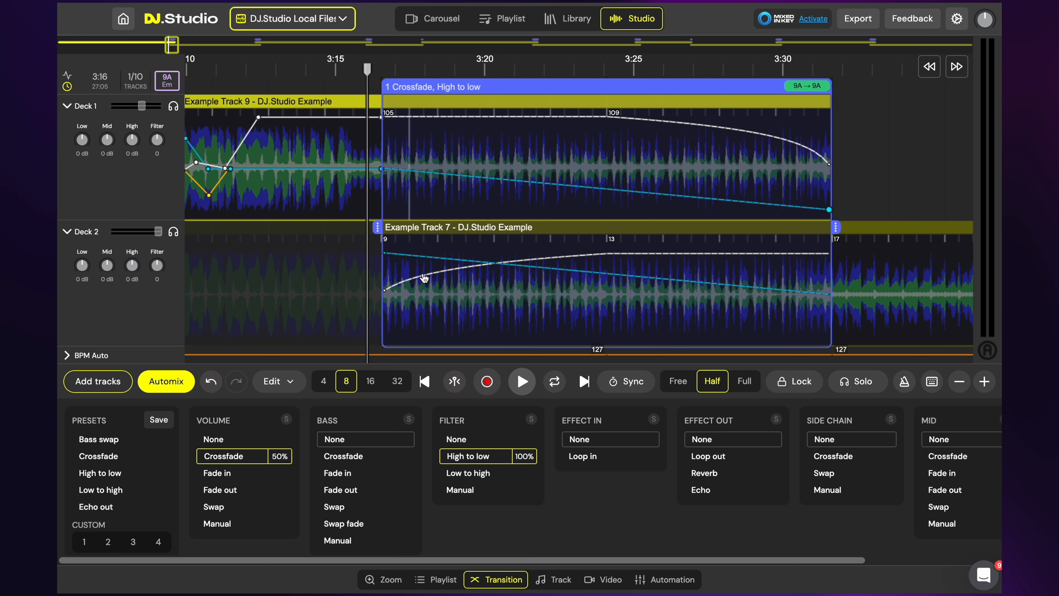
{"action": "left_click", "coordinate": [461, 475]}
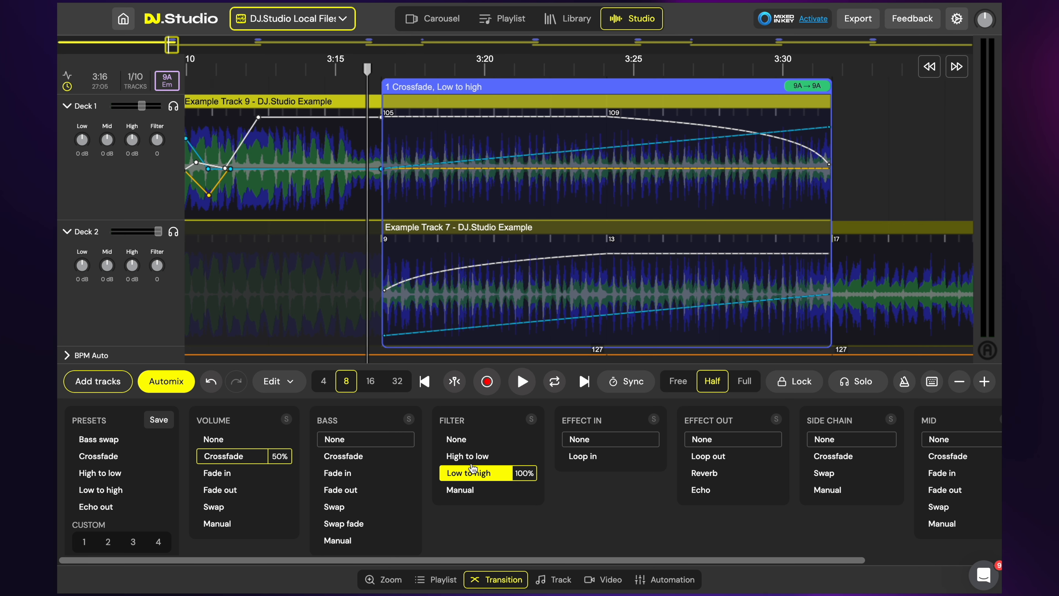
{"action": "left_click", "coordinate": [521, 381]}
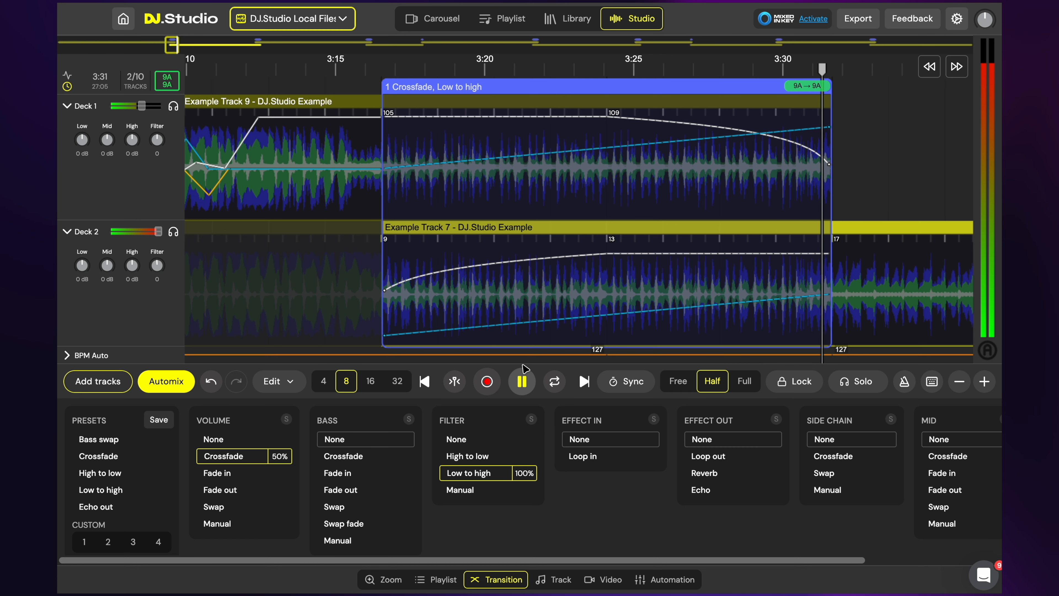
{"action": "left_click", "coordinate": [522, 380]}
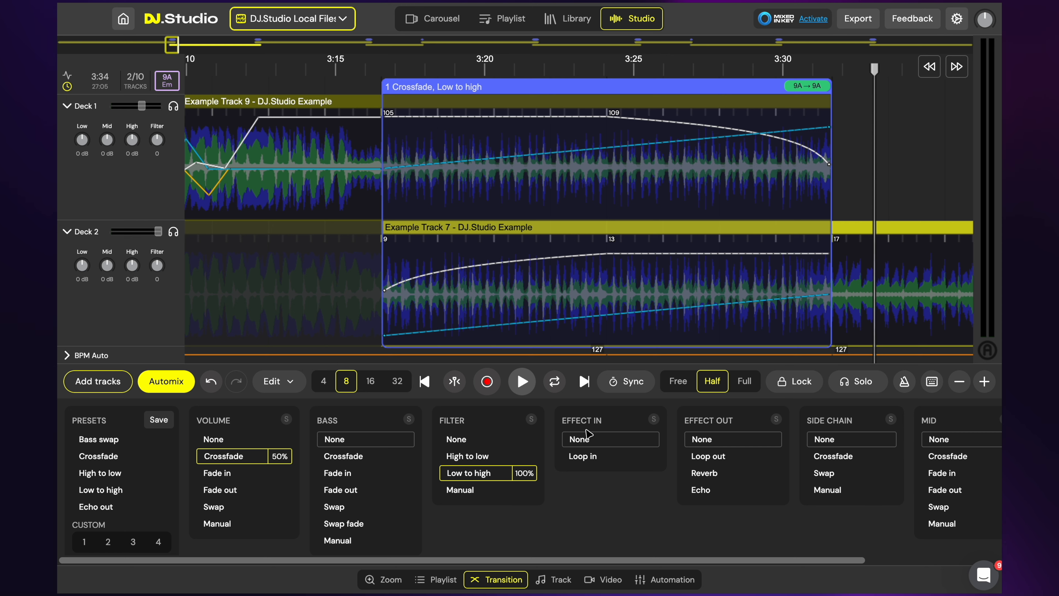
Add the Loop in effect to the first transition and cycle its loop length through the options back to 1
{"action": "left_click", "coordinate": [593, 461]}
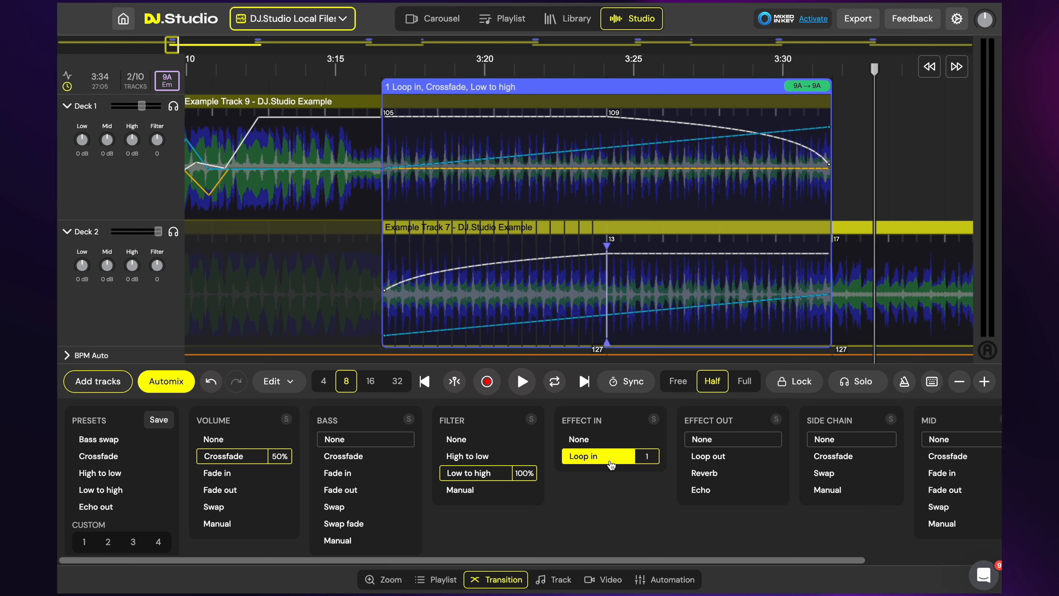
{"action": "left_click", "coordinate": [656, 461]}
{"action": "left_click", "coordinate": [655, 461]}
{"action": "left_click", "coordinate": [656, 461]}
{"action": "left_click", "coordinate": [656, 461]}
{"action": "left_click", "coordinate": [656, 461]}
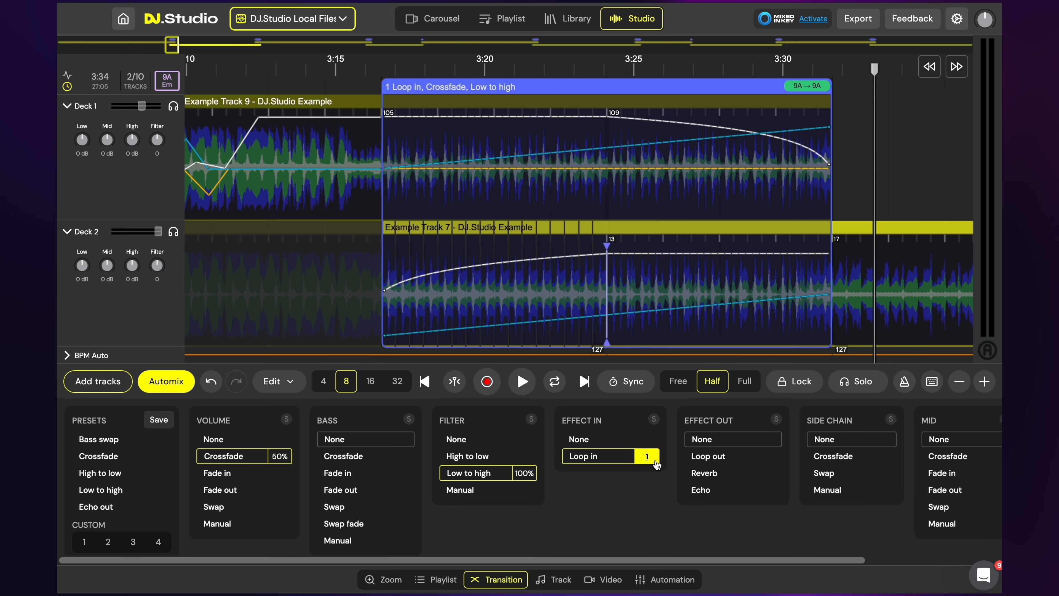
Set the first transition's filter to None and play the looped intro of Example Track 7 from 3:16
{"action": "scroll", "coordinate": [495, 308], "scroll_direction": "up", "scroll_amount": 1}
{"action": "scroll", "coordinate": [495, 308], "scroll_direction": "up", "scroll_amount": 2}
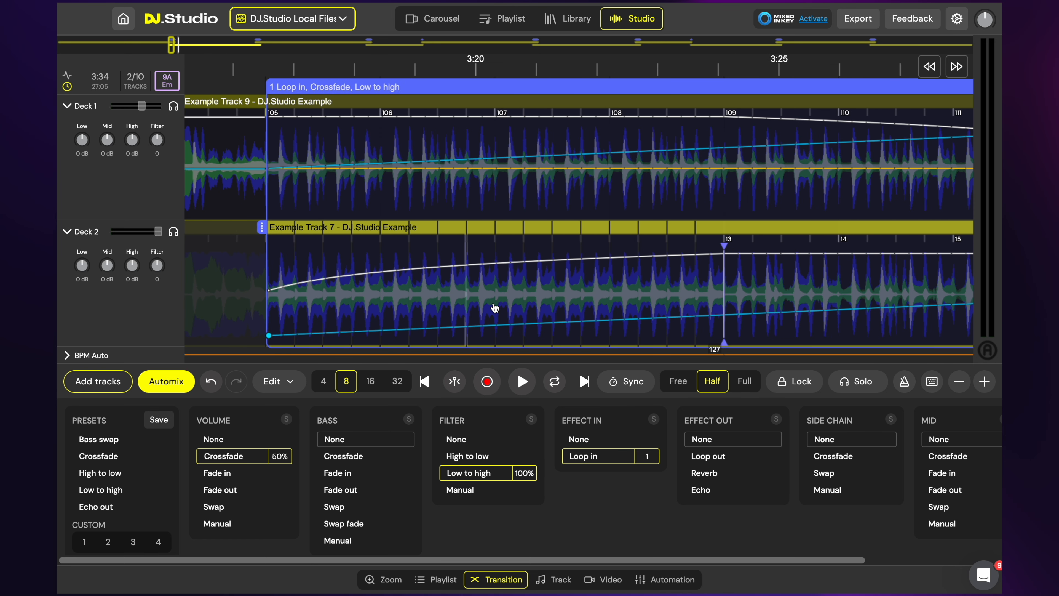
{"action": "left_click", "coordinate": [246, 73]}
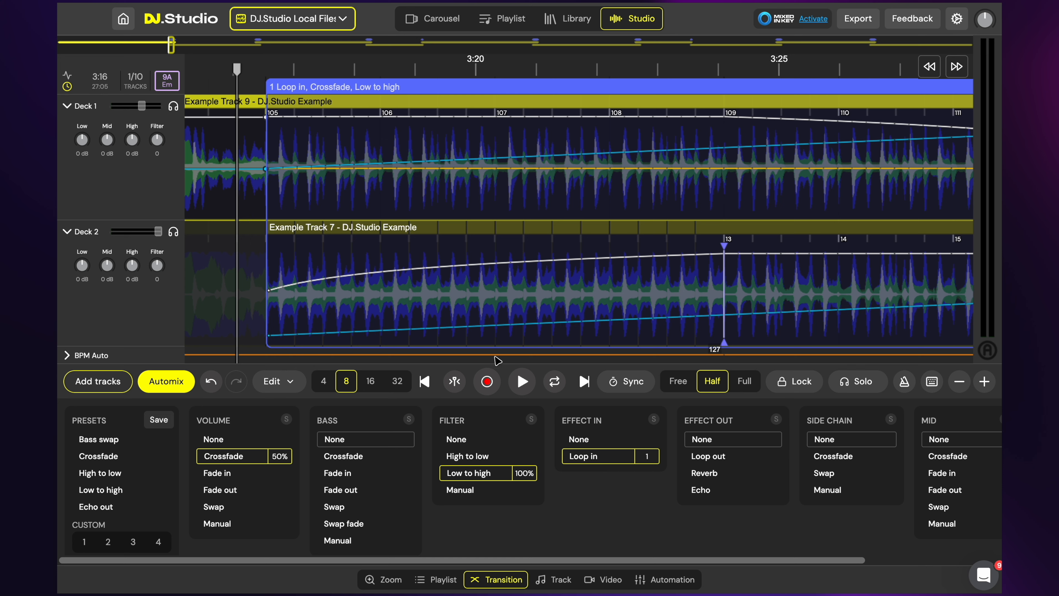
{"action": "left_click", "coordinate": [491, 446]}
{"action": "left_click", "coordinate": [524, 388]}
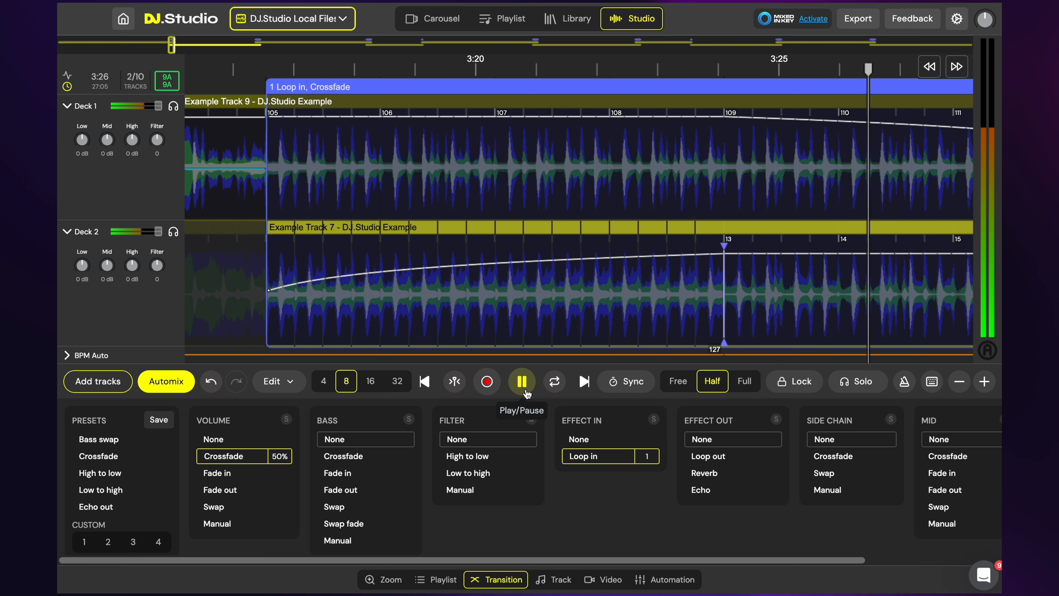
{"action": "left_click", "coordinate": [524, 382]}
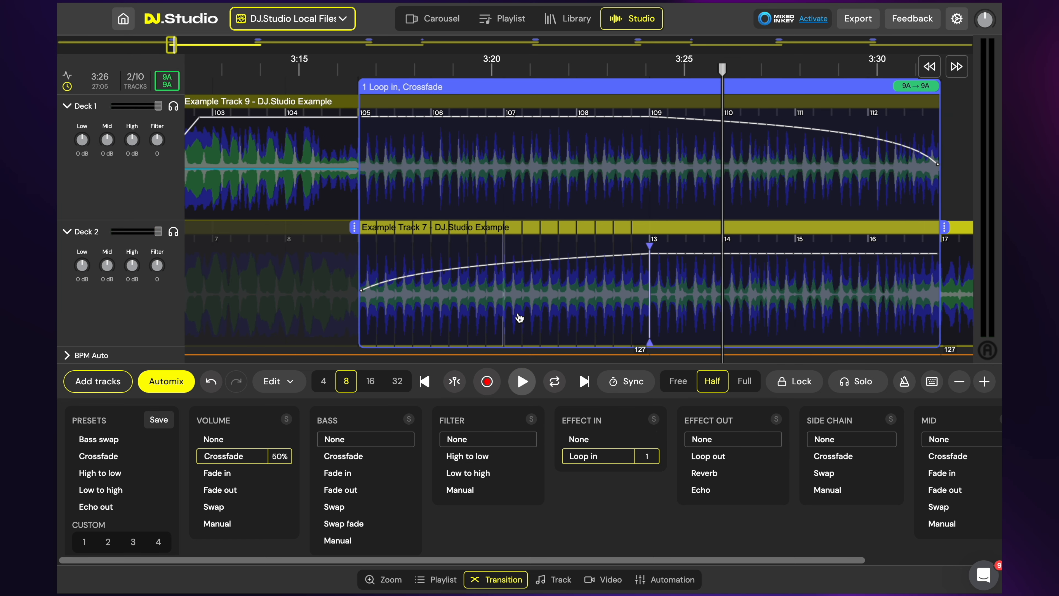
{"action": "scroll", "coordinate": [515, 315], "scroll_direction": "right", "scroll_amount": 3}
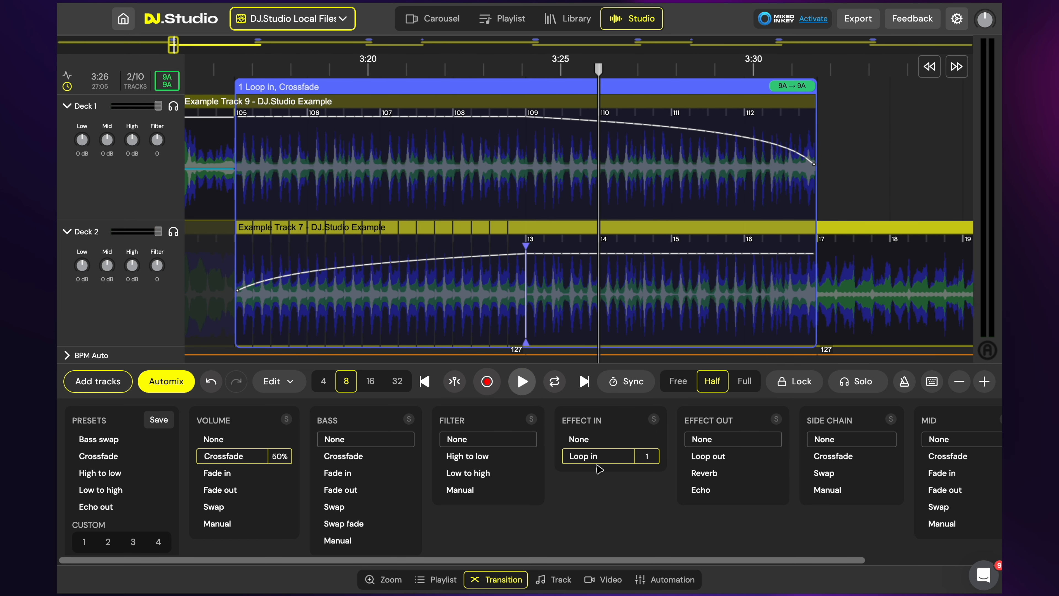
Replace the Loop in effect with Loop out on the first transition and cycle its loop length back to 1
{"action": "left_click", "coordinate": [599, 442]}
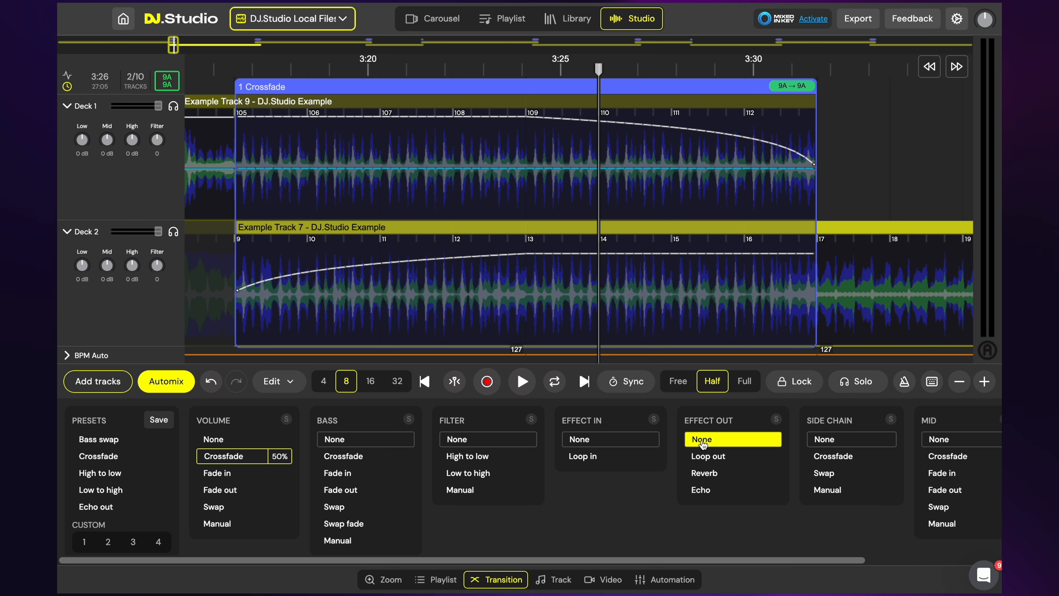
{"action": "left_click", "coordinate": [708, 456]}
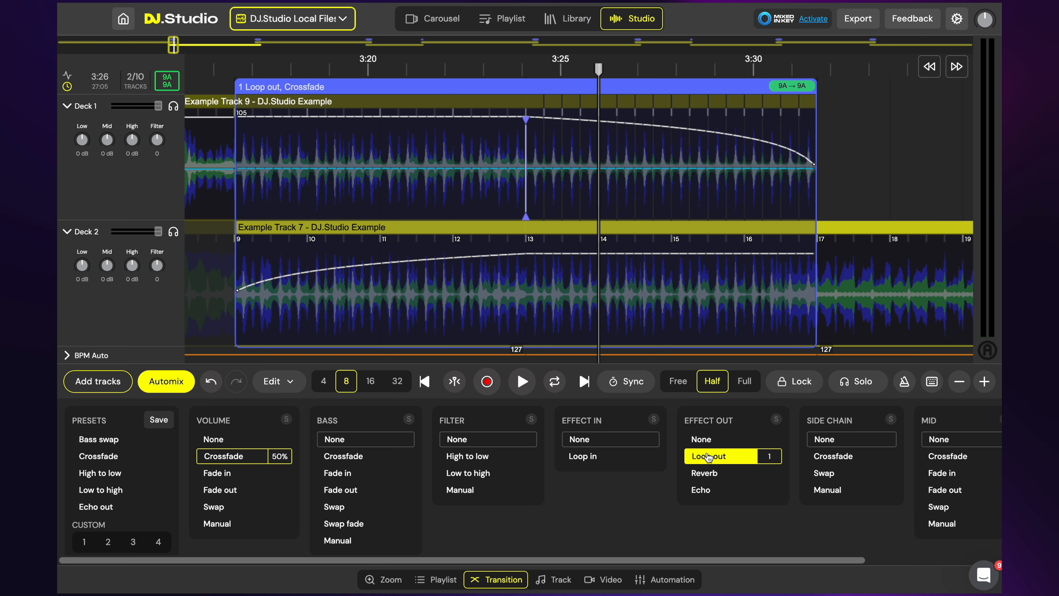
{"action": "left_click", "coordinate": [778, 462]}
{"action": "left_click", "coordinate": [778, 463]}
{"action": "left_click", "coordinate": [778, 462]}
{"action": "left_click", "coordinate": [778, 462]}
{"action": "left_click", "coordinate": [778, 463]}
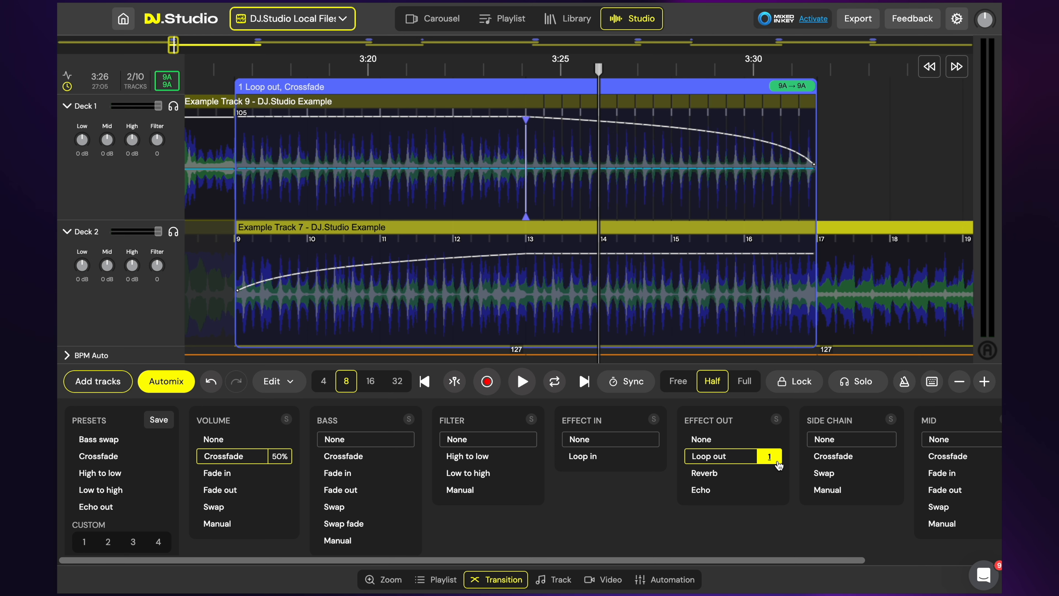
Play the Loop out effect from 3:23 and change its loop length to 16 during playback
{"action": "left_click", "coordinate": [490, 65]}
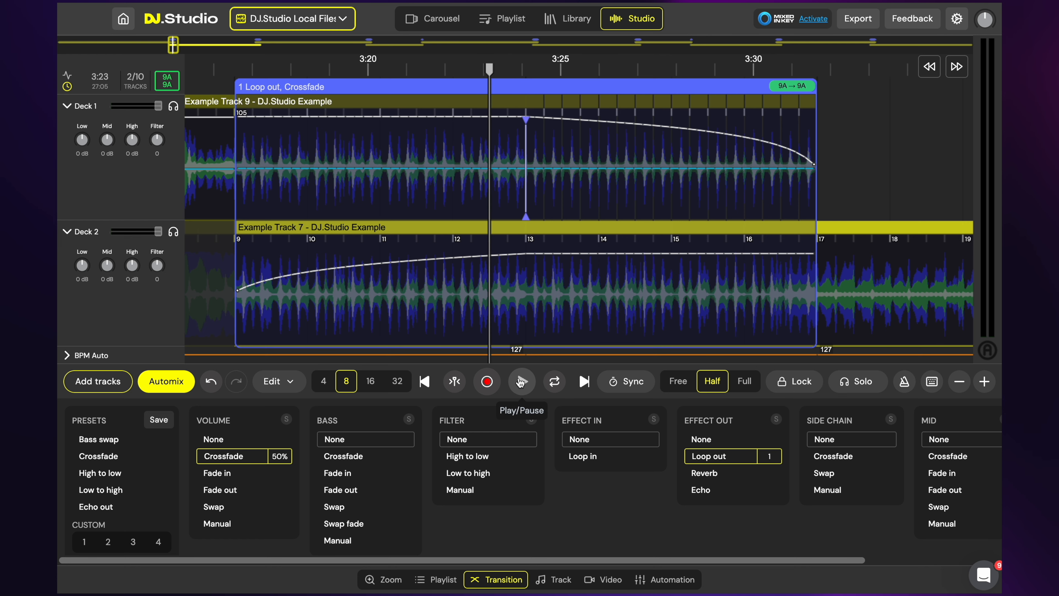
{"action": "left_click", "coordinate": [520, 381]}
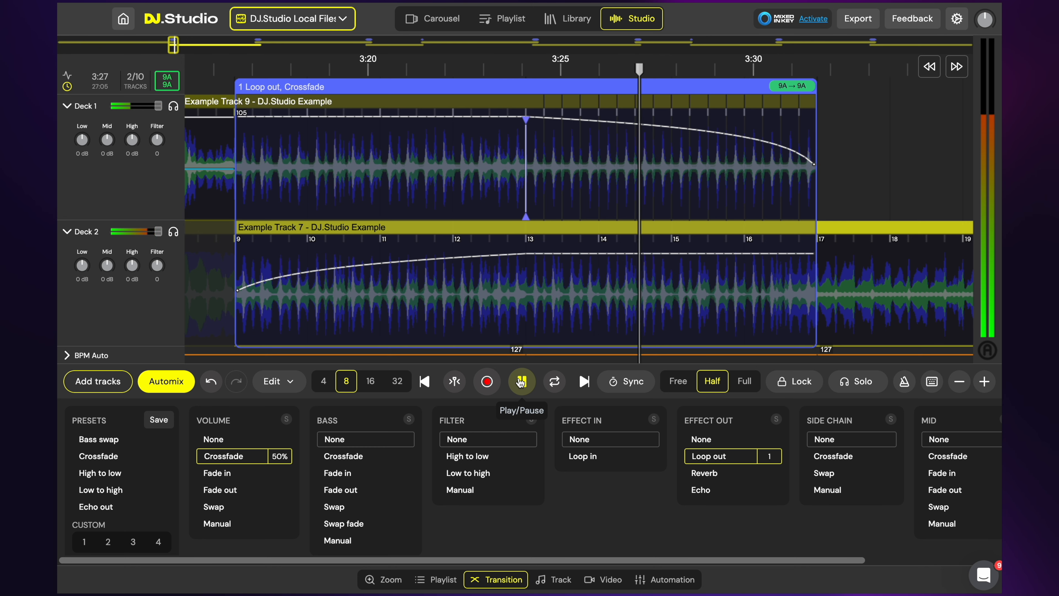
{"action": "left_click_drag", "start_coordinate": [764, 453], "coordinate": [768, 446]}
{"action": "left_click", "coordinate": [767, 453]}
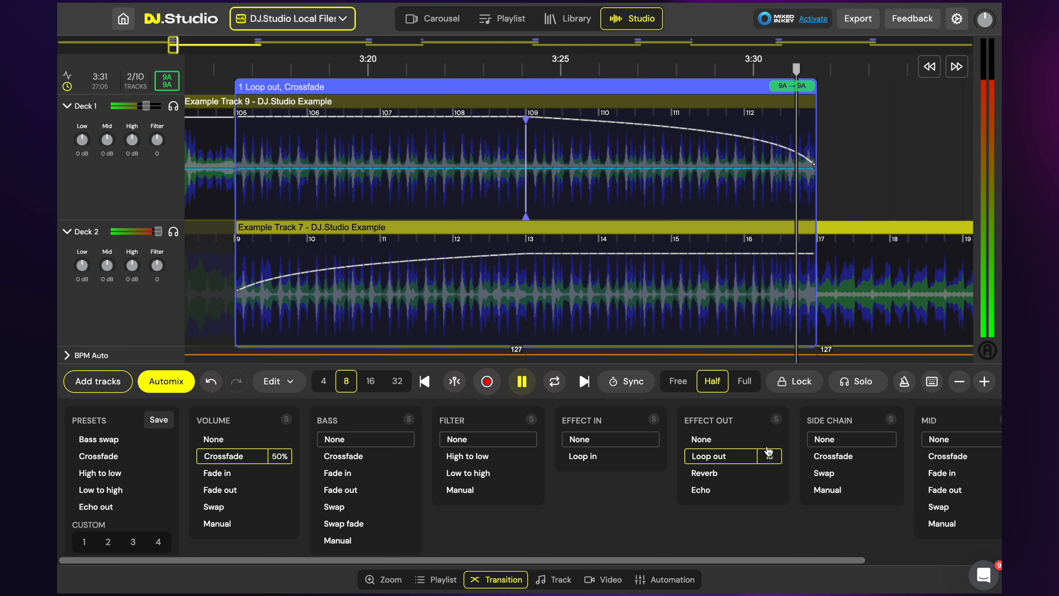
{"action": "left_click", "coordinate": [518, 380]}
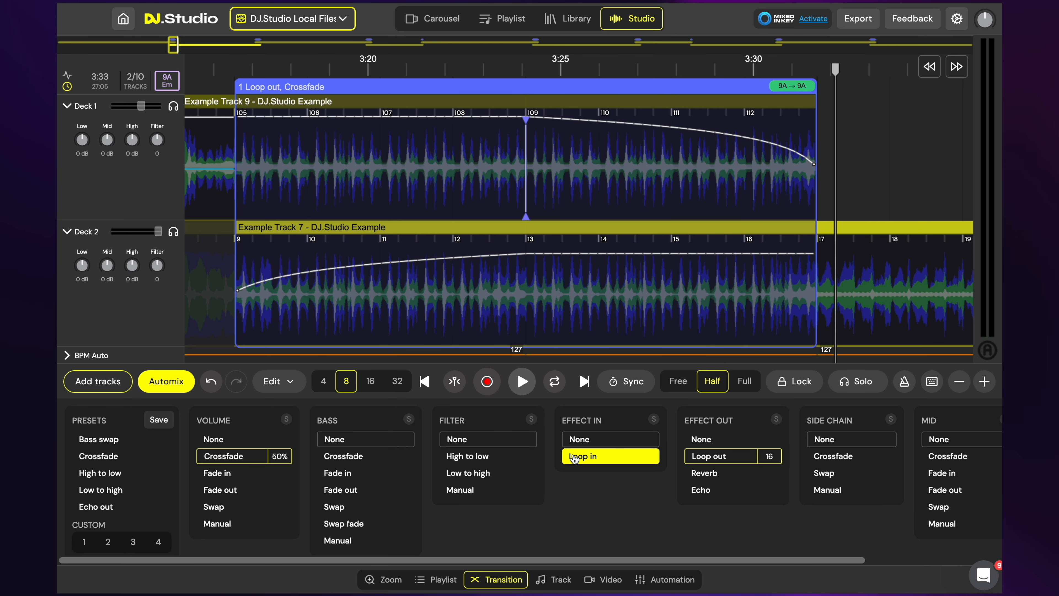
Change the first transition's outgoing effect to Reverb at 1/32 and play it from just after bar 108
{"action": "left_click", "coordinate": [721, 474]}
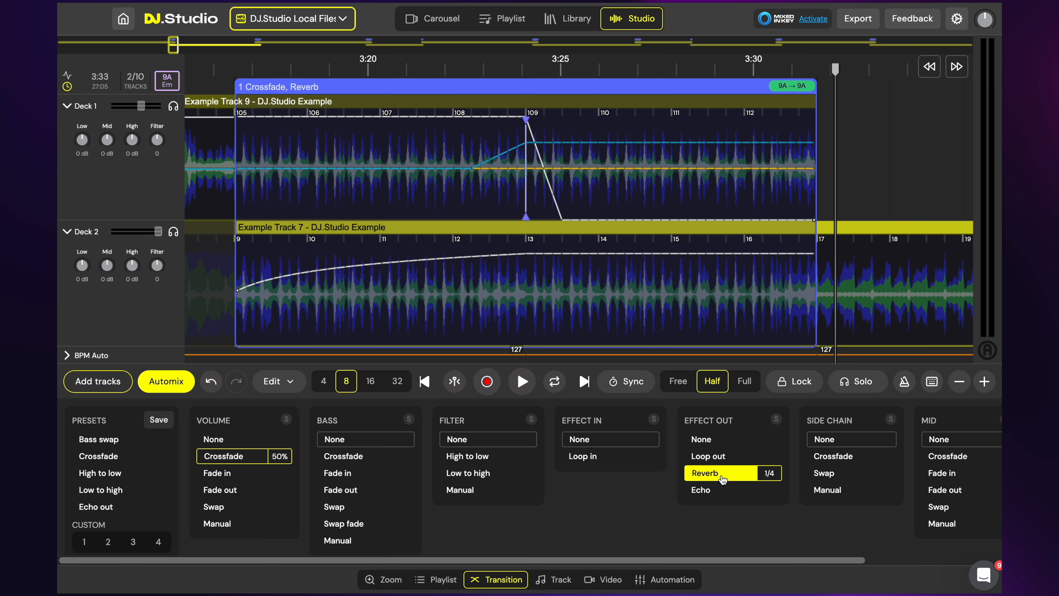
{"action": "left_click_drag", "start_coordinate": [769, 474], "coordinate": [779, 481]}
{"action": "left_click", "coordinate": [779, 480]}
{"action": "left_click", "coordinate": [779, 479]}
{"action": "left_click", "coordinate": [779, 480]}
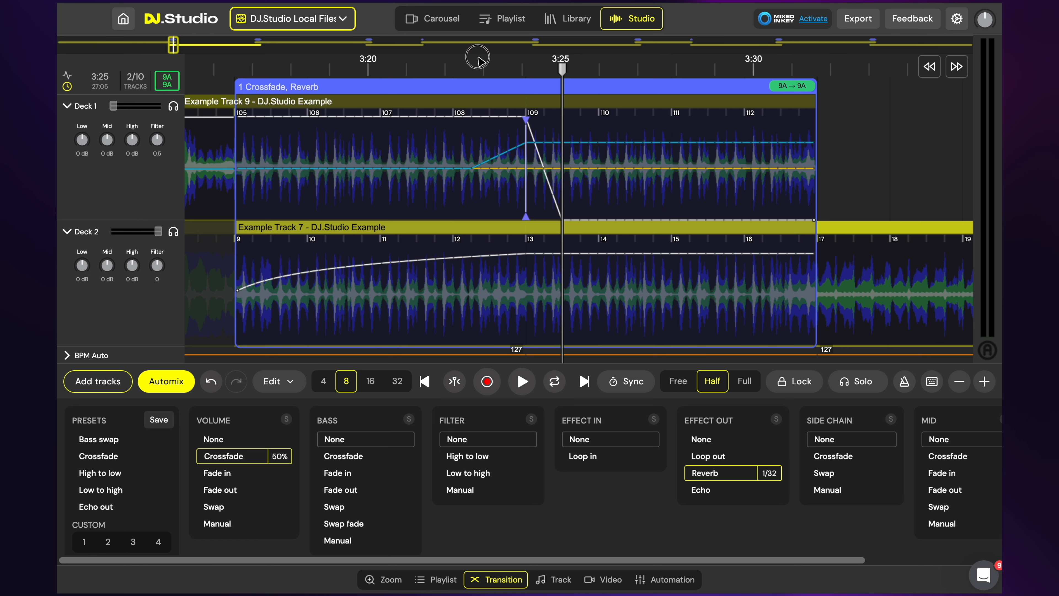
{"action": "left_click", "coordinate": [475, 58]}
{"action": "left_click", "coordinate": [525, 388]}
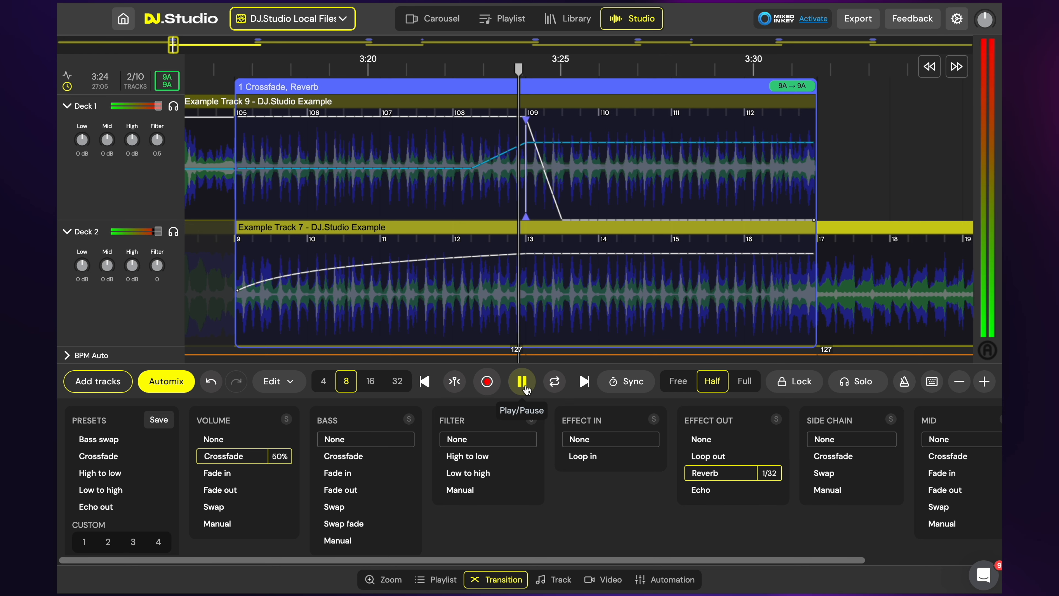
{"action": "left_click", "coordinate": [526, 388]}
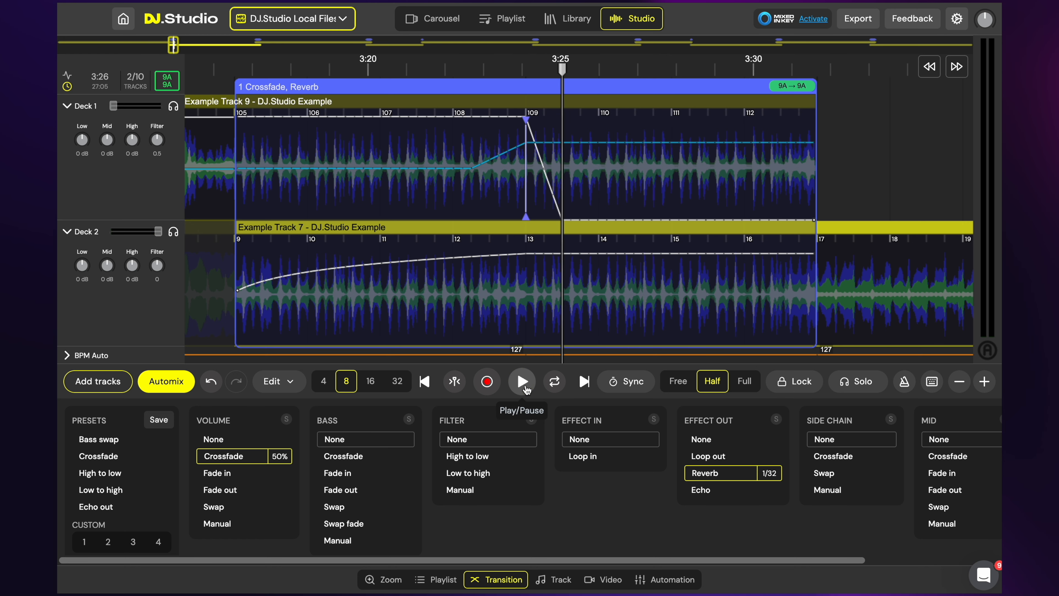
Switch the outgoing effect to Echo, cycle its setting back to 1/2, and play the transition from about bar 108
{"action": "left_click", "coordinate": [710, 497]}
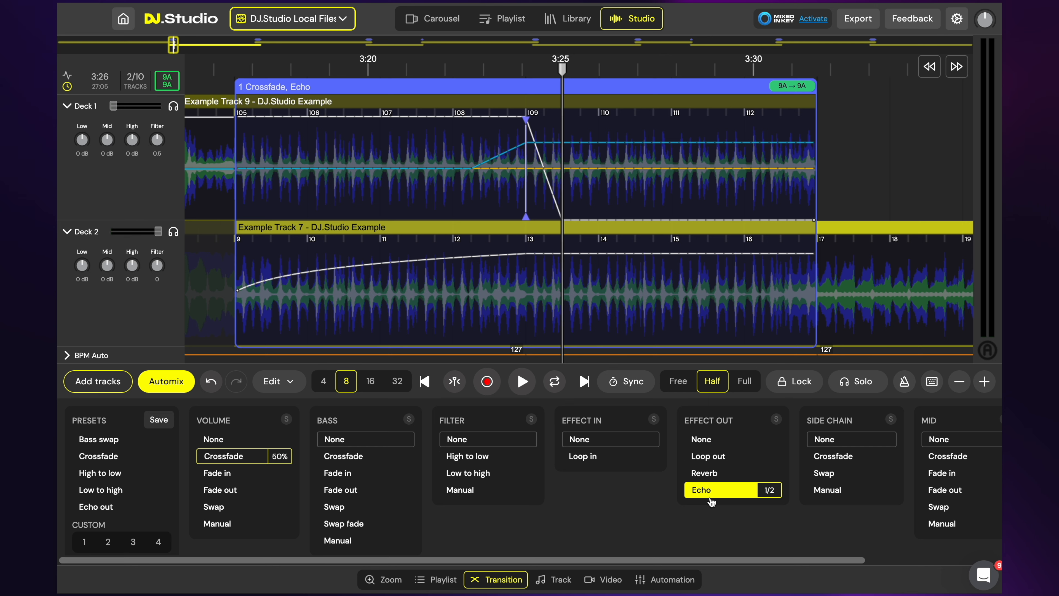
{"action": "left_click", "coordinate": [769, 490]}
{"action": "left_click", "coordinate": [765, 498]}
{"action": "left_click", "coordinate": [764, 498]}
{"action": "left_click", "coordinate": [765, 498]}
{"action": "left_click", "coordinate": [463, 70]}
{"action": "left_click", "coordinate": [530, 379]}
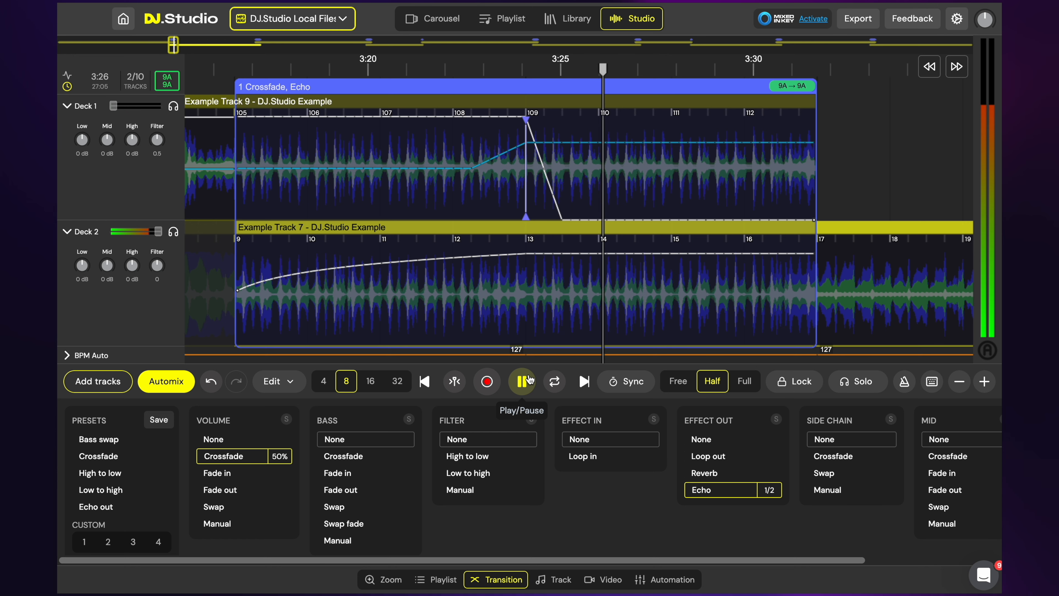
Move the Echo start point on the first transition's outgoing track to about the middle of bar 112 and play the transition's end
{"action": "left_click", "coordinate": [529, 385]}
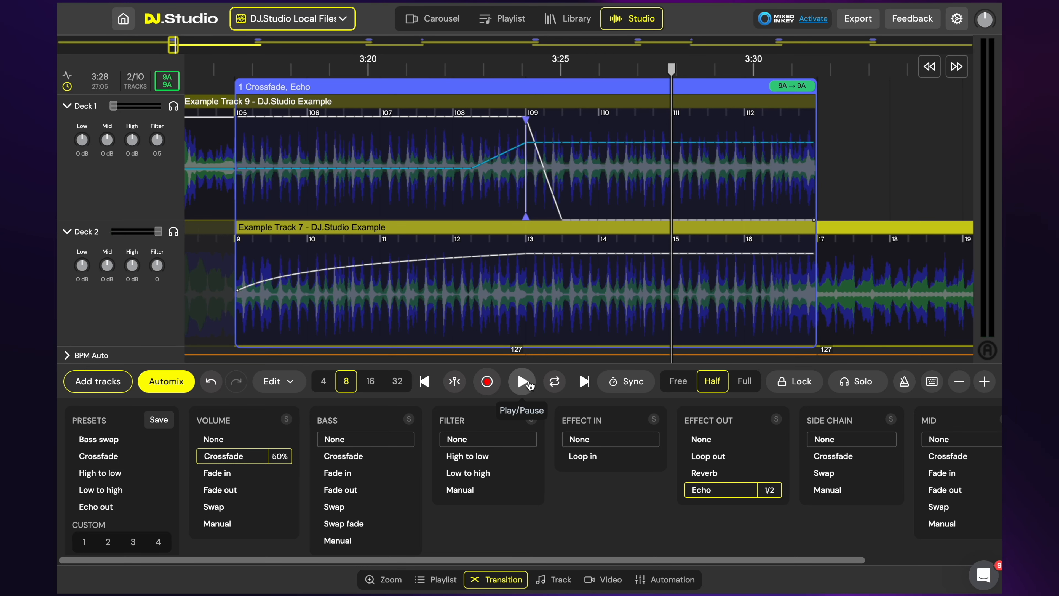
{"action": "left_click_drag", "start_coordinate": [528, 123], "coordinate": [776, 126]}
{"action": "left_click", "coordinate": [523, 382]}
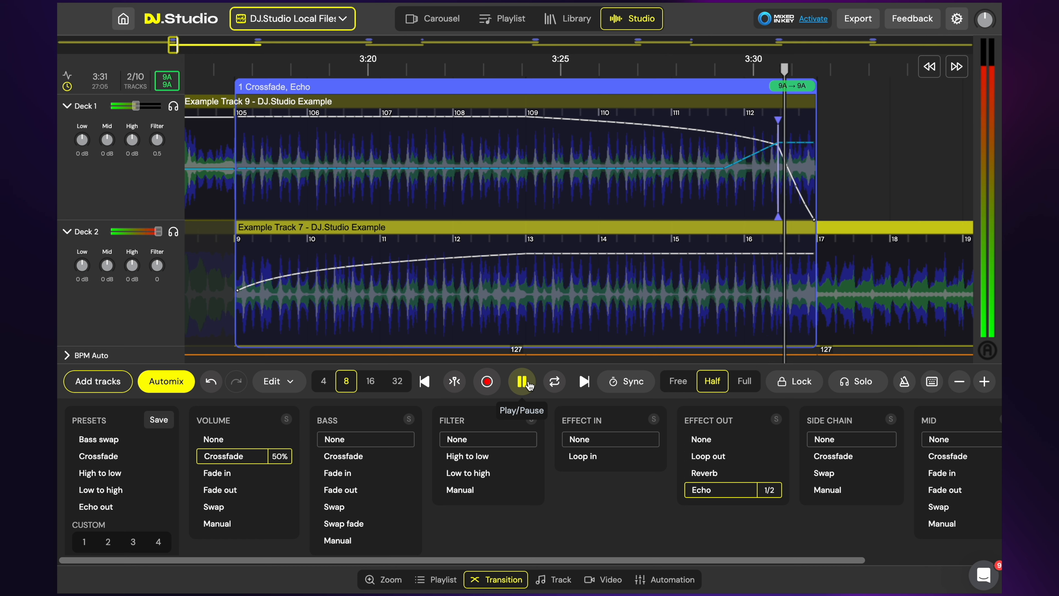
{"action": "left_click", "coordinate": [527, 383]}
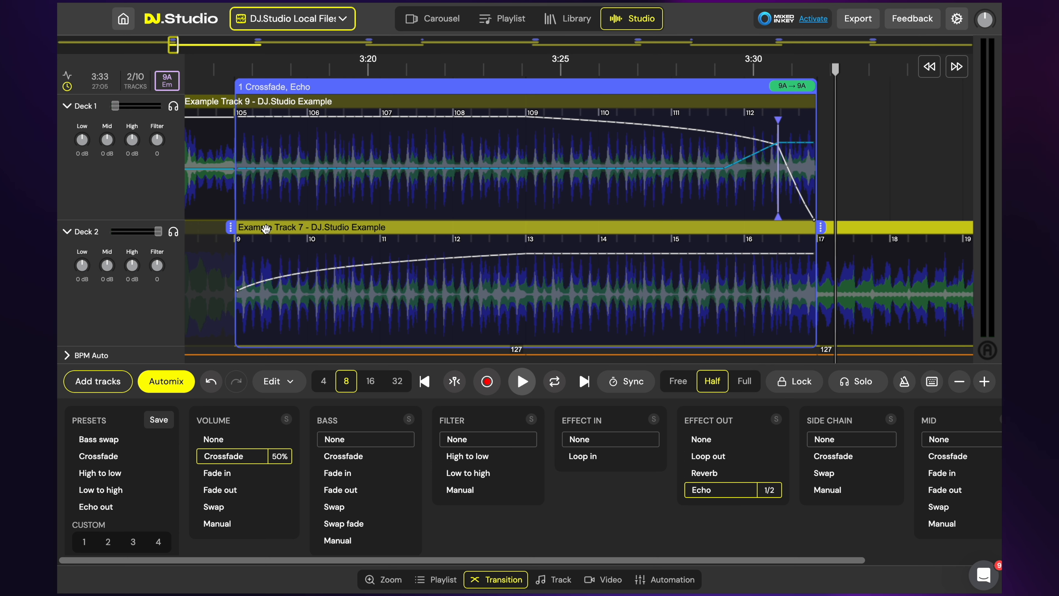
Try lengths of 4, 16 and 32 bars for the first transition and return it to 8
{"action": "scroll", "coordinate": [654, 299], "scroll_direction": "down", "scroll_amount": 3}
{"action": "scroll", "coordinate": [654, 300], "scroll_direction": "right", "scroll_amount": 1}
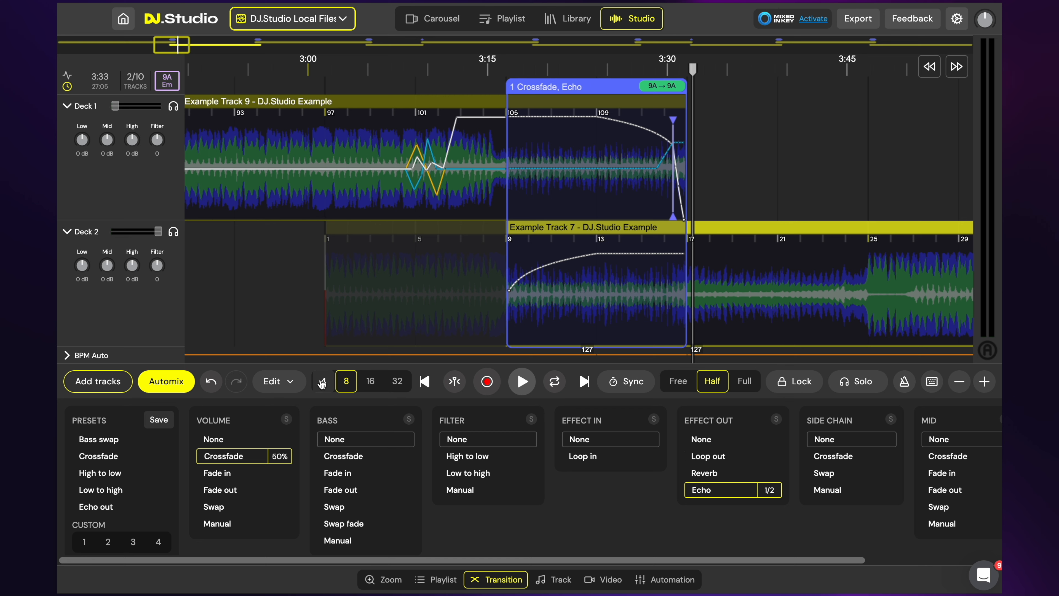
{"action": "left_click", "coordinate": [346, 383]}
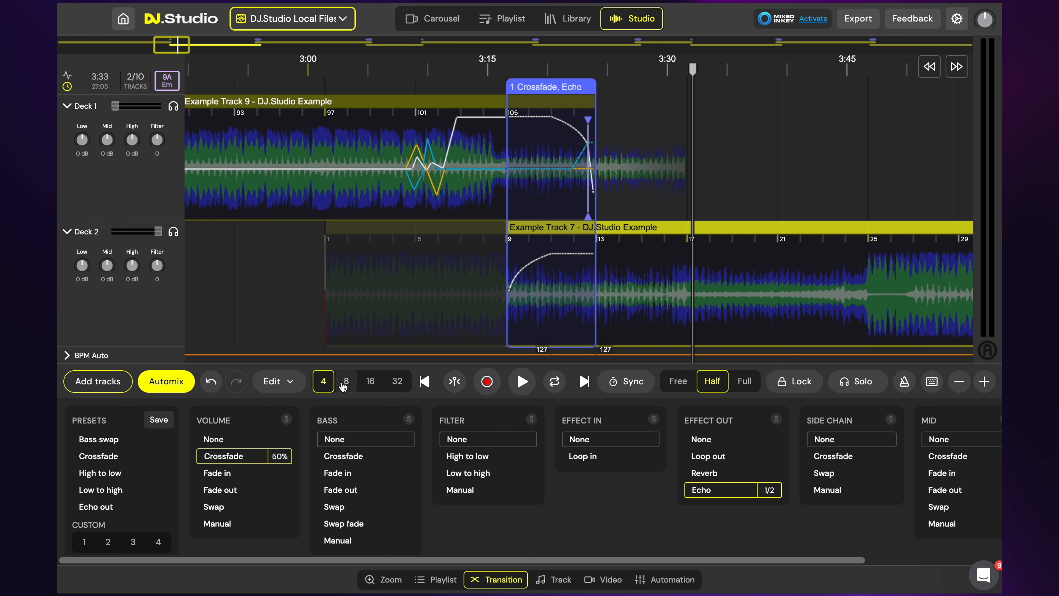
{"action": "left_click", "coordinate": [370, 382]}
{"action": "left_click", "coordinate": [391, 386]}
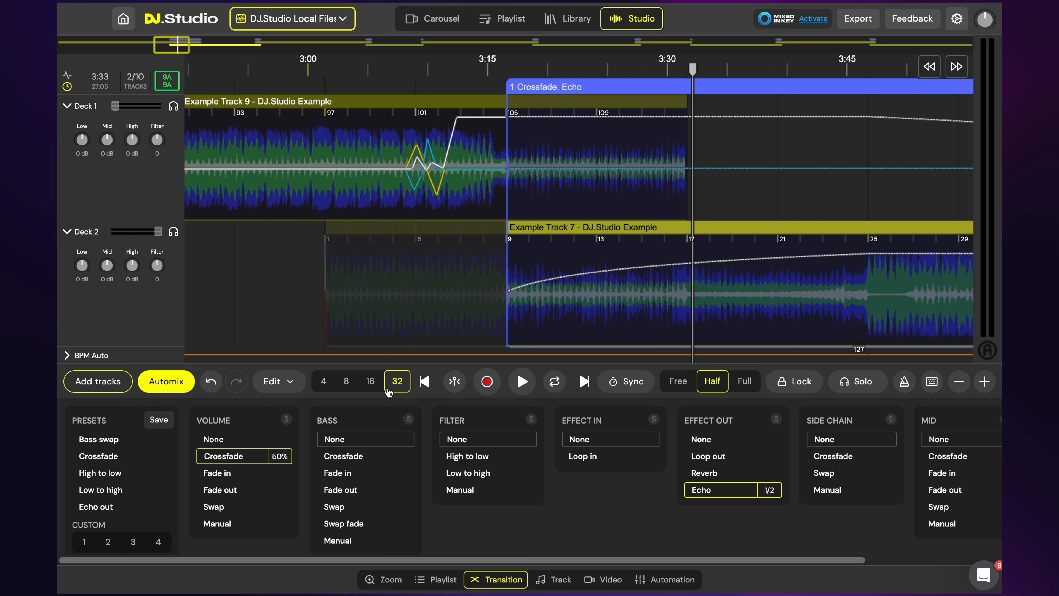
{"action": "left_click", "coordinate": [342, 385]}
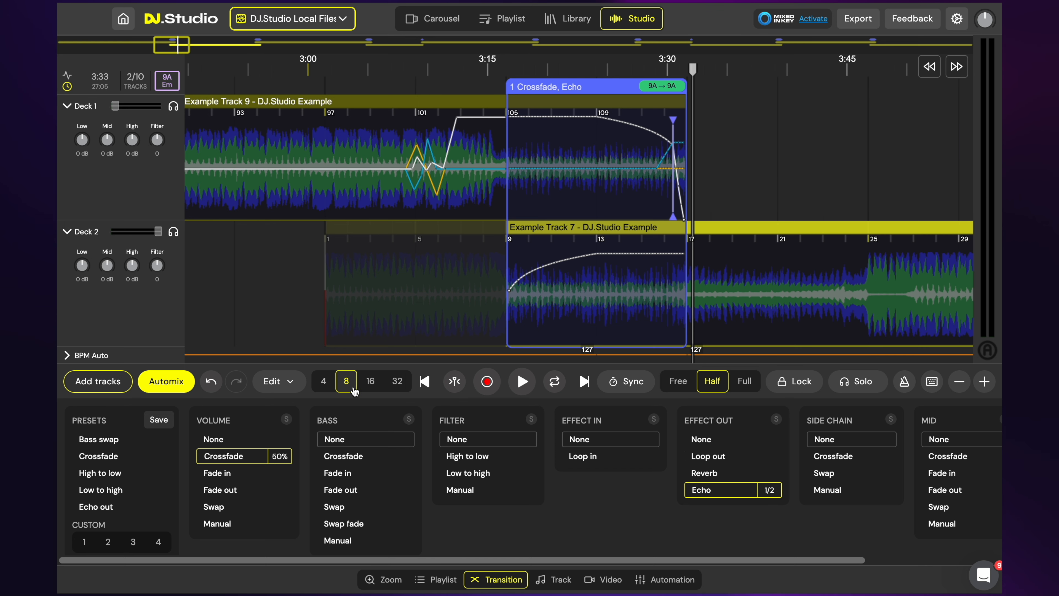
{"action": "left_click", "coordinate": [325, 382]}
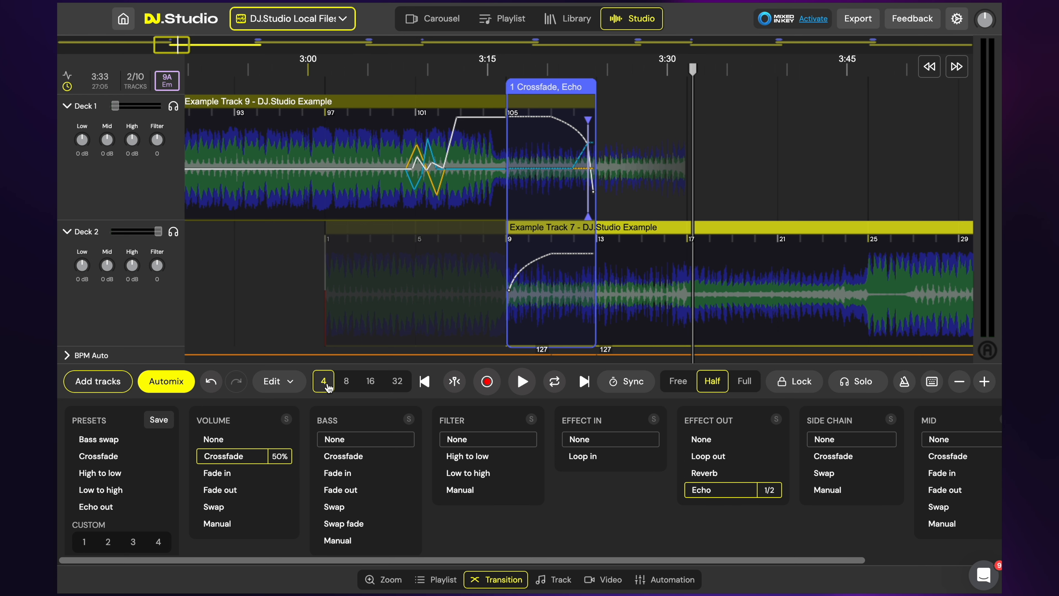
{"action": "scroll", "coordinate": [565, 227], "scroll_direction": "up", "scroll_amount": 2}
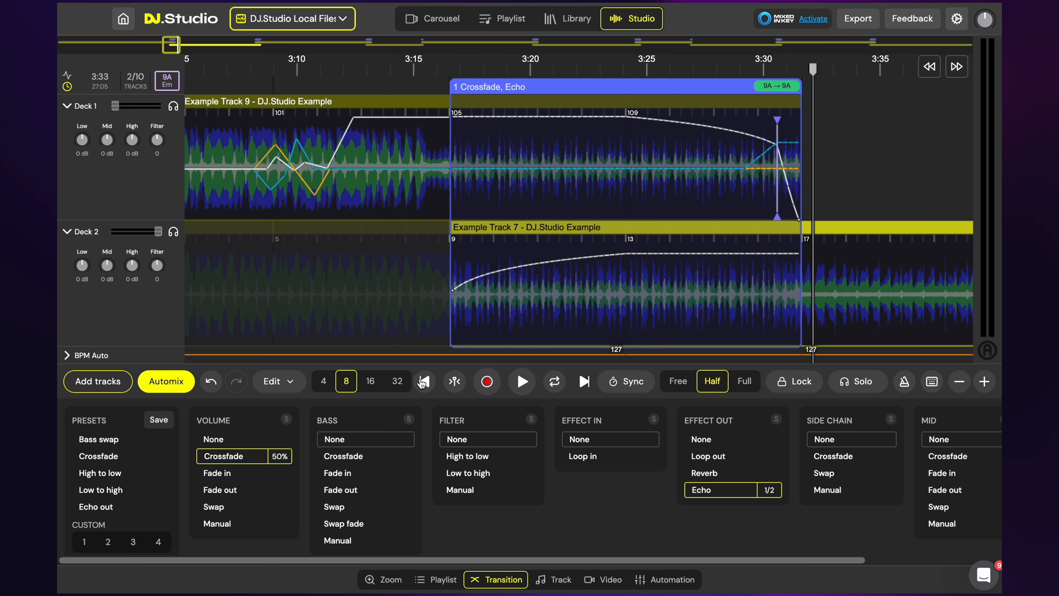
Turn off Sync for the first transition and play the unsynced fourth transition to its end near 10:48
{"action": "left_click", "coordinate": [634, 382]}
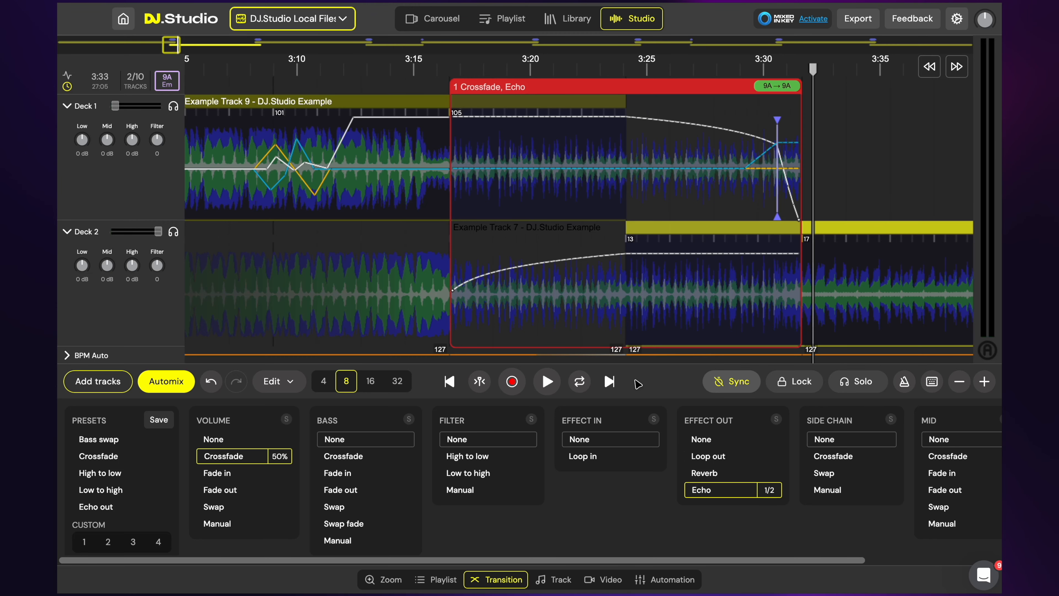
{"action": "left_click", "coordinate": [428, 78]}
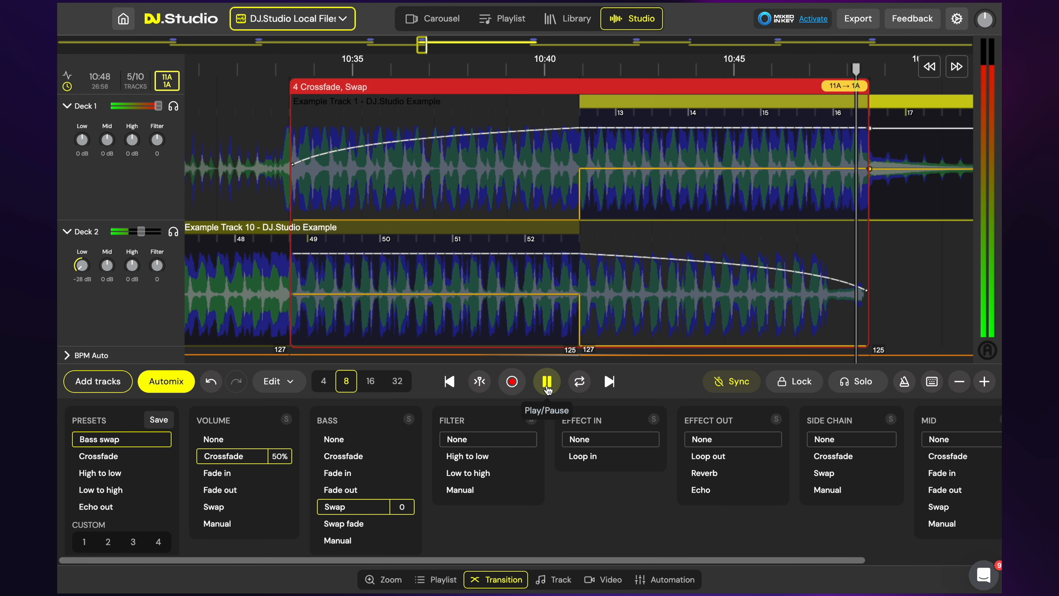
{"action": "left_click", "coordinate": [547, 382]}
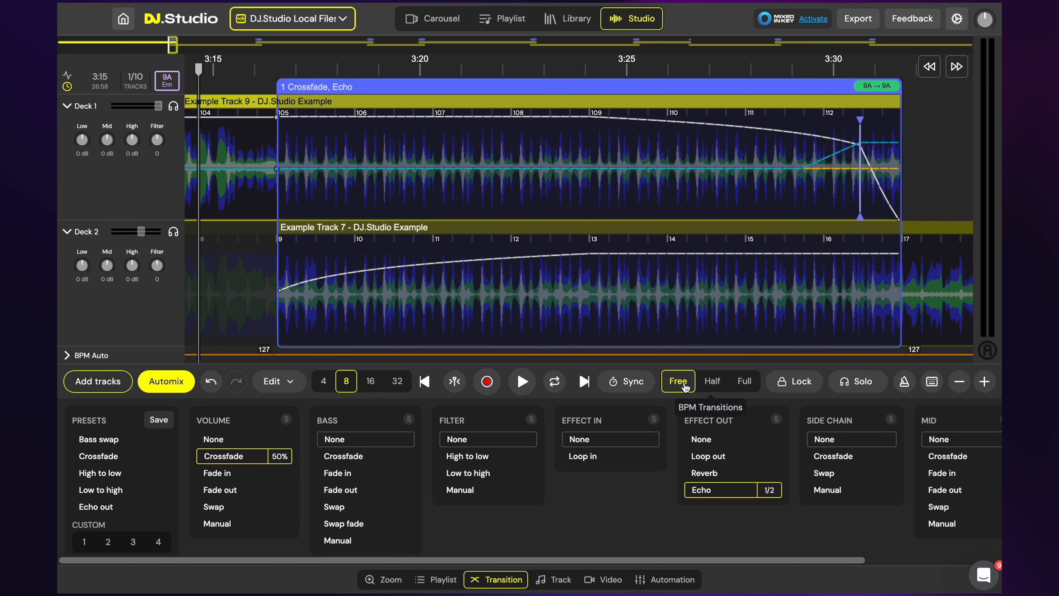
Switch the first transition's BPM transition to Half and on to Full, and lock and unlock the transition
{"action": "left_click", "coordinate": [712, 382]}
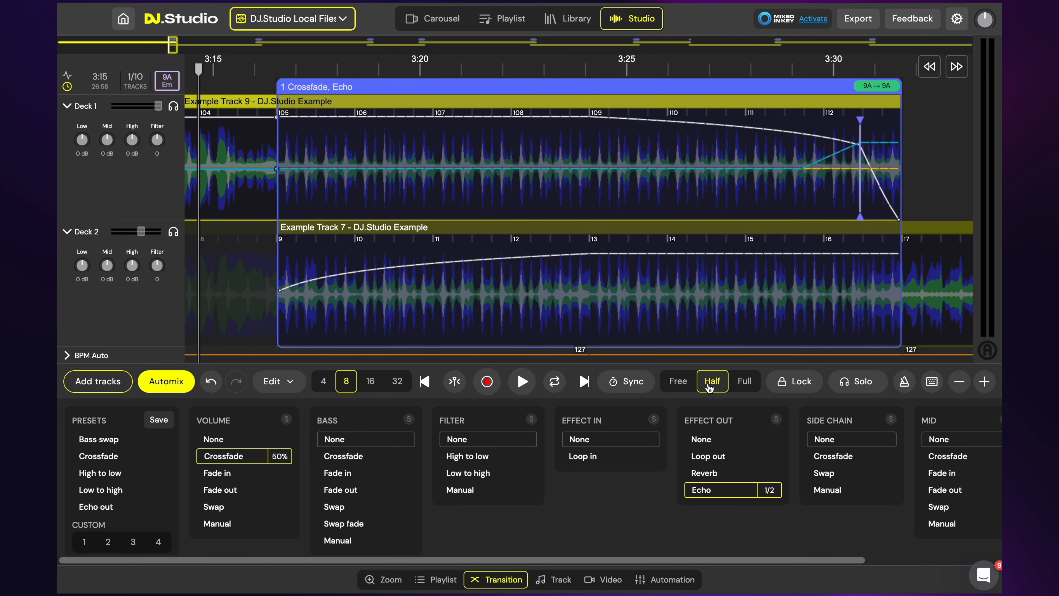
{"action": "left_click", "coordinate": [745, 382]}
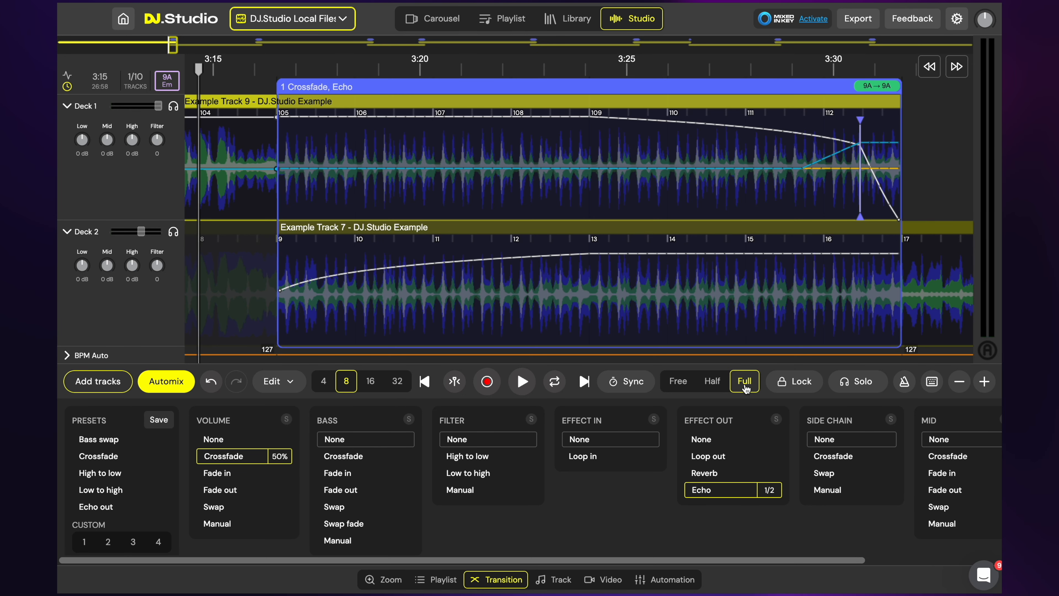
{"action": "left_click", "coordinate": [792, 394]}
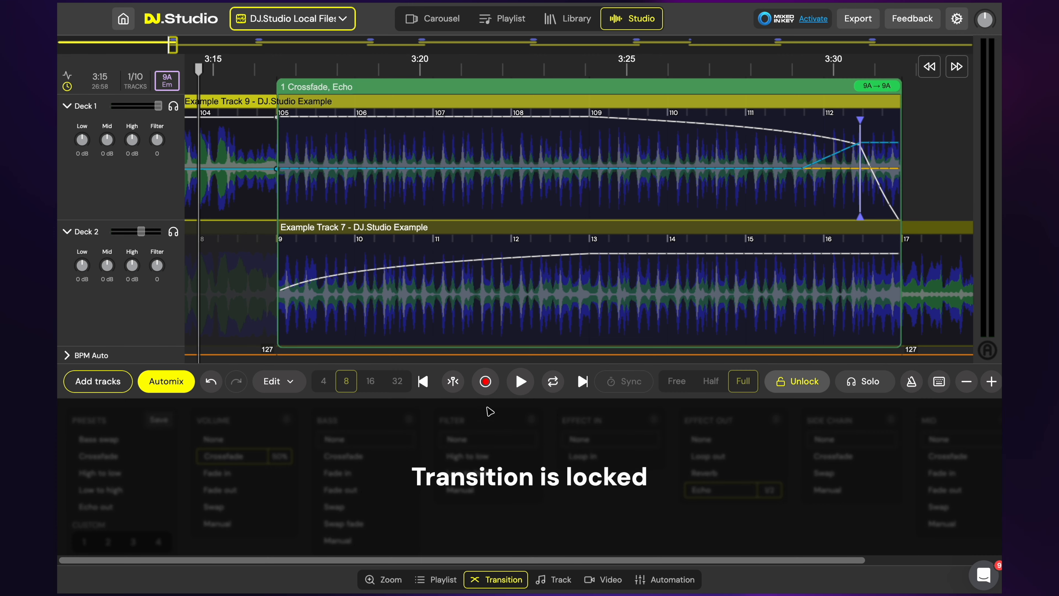
{"action": "left_click", "coordinate": [814, 386]}
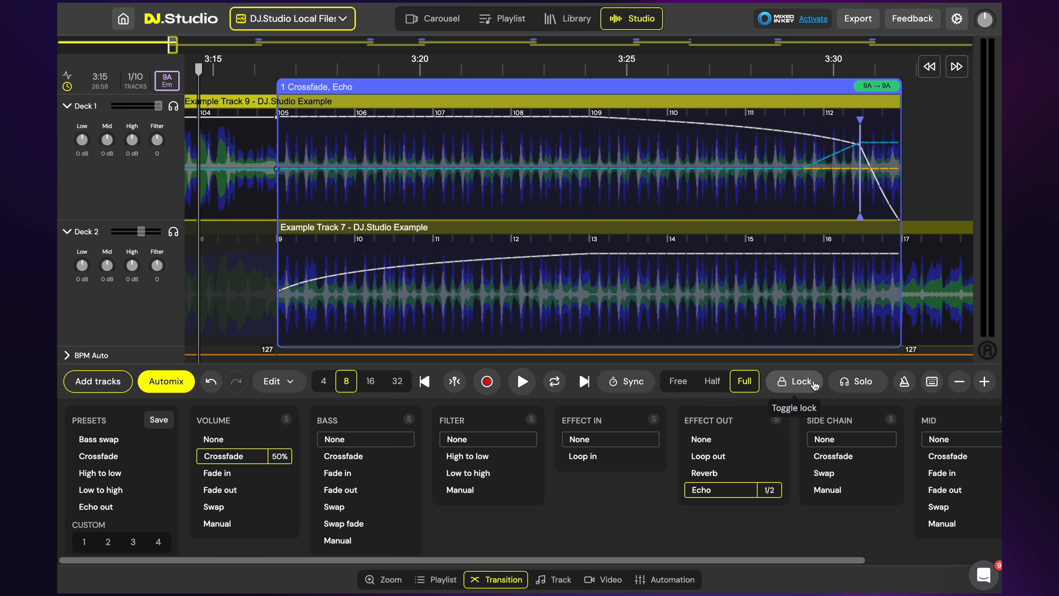
Solo deck 1, play through the first transition, and release the solo
{"action": "left_click", "coordinate": [850, 382]}
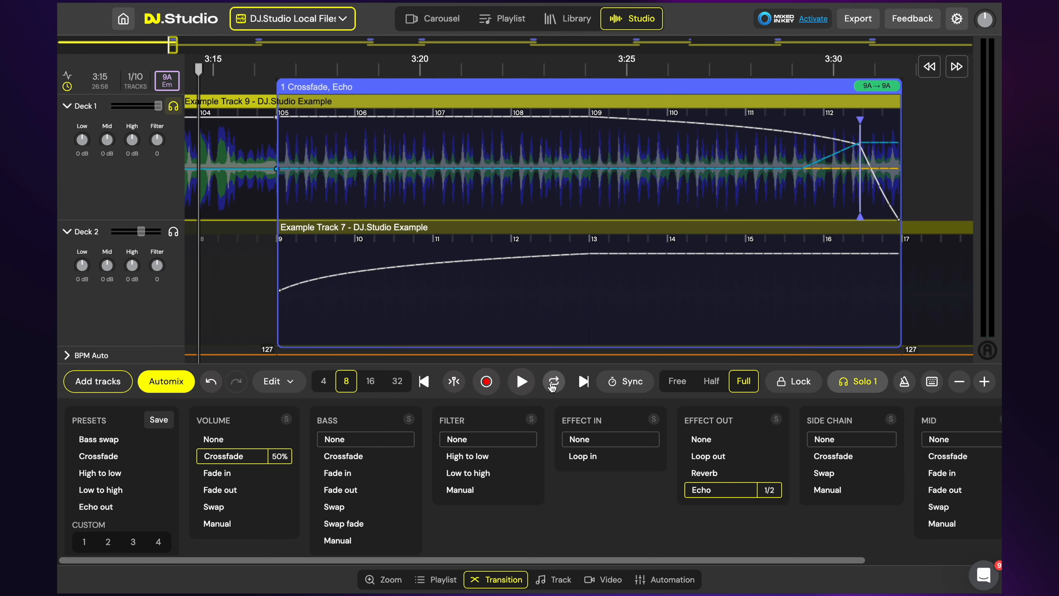
{"action": "left_click", "coordinate": [530, 387]}
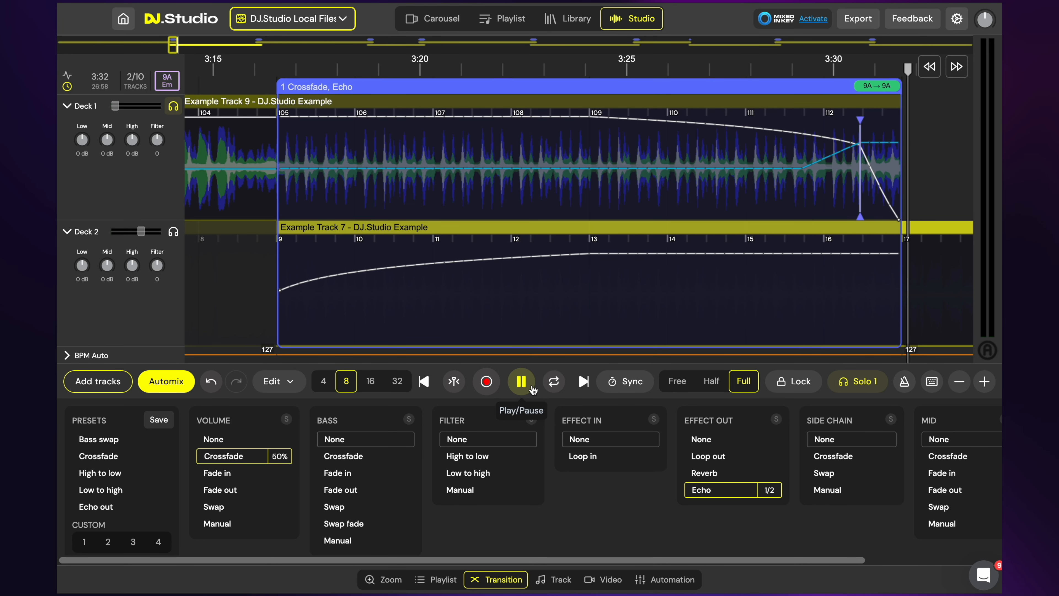
{"action": "left_click", "coordinate": [849, 394]}
{"action": "left_click", "coordinate": [849, 392]}
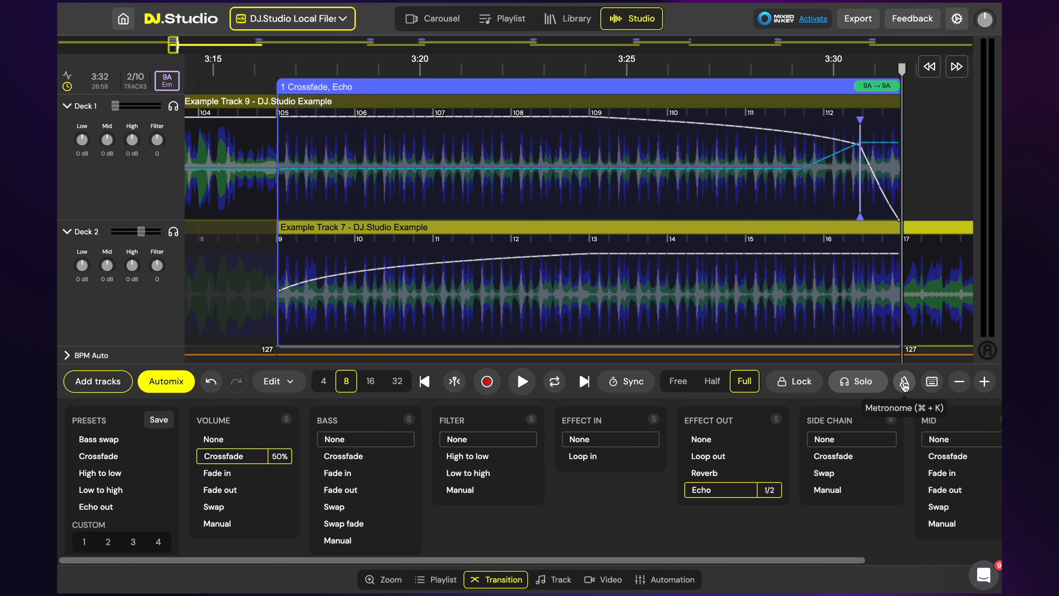
Toggle the metronome and view the keyboard shortcuts overview
{"action": "left_click", "coordinate": [903, 384]}
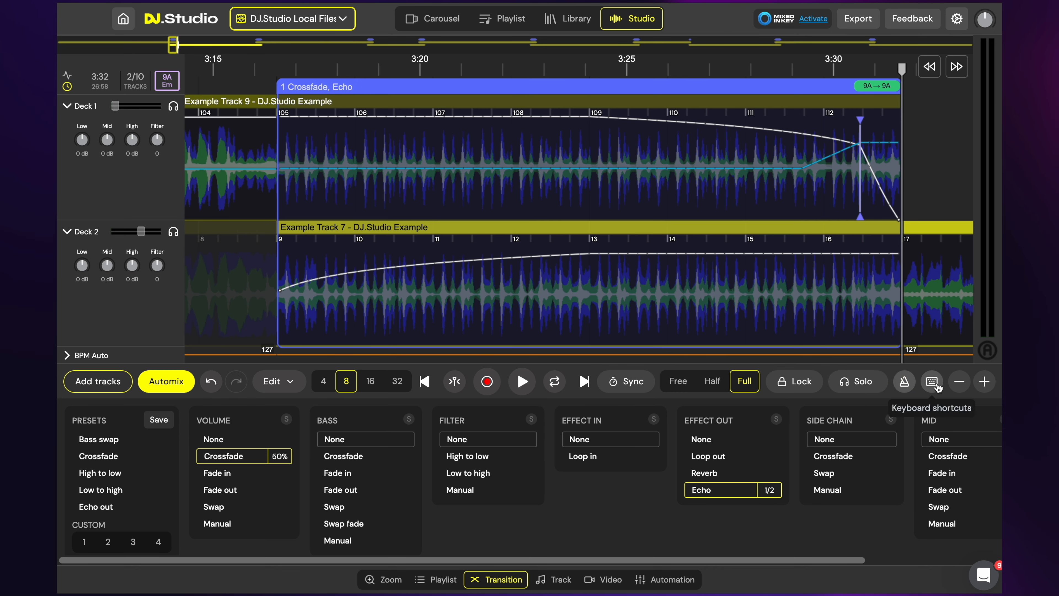
{"action": "left_click", "coordinate": [932, 381]}
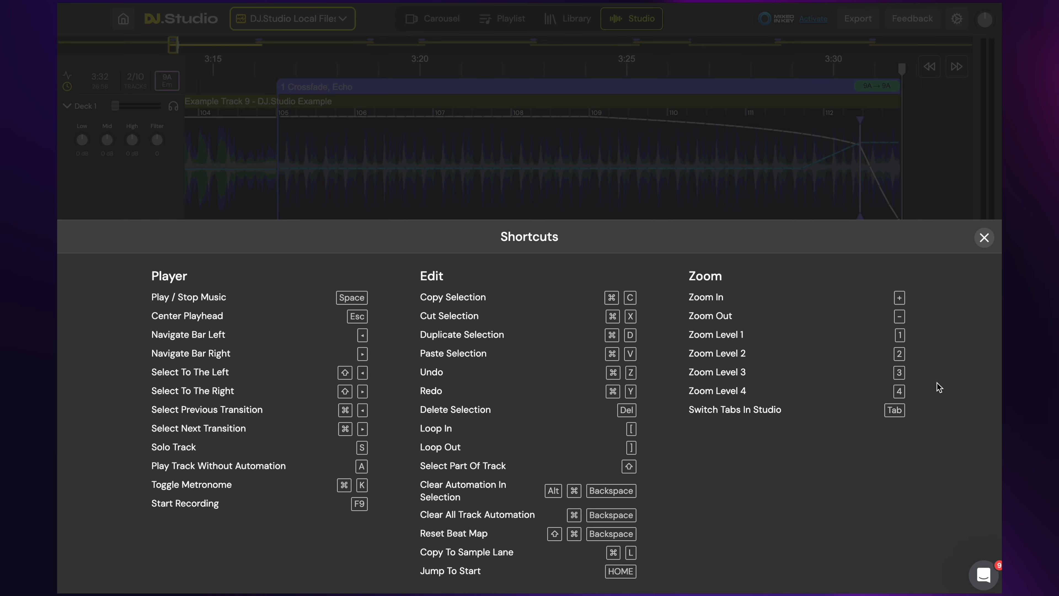
{"action": "left_click", "coordinate": [984, 238]}
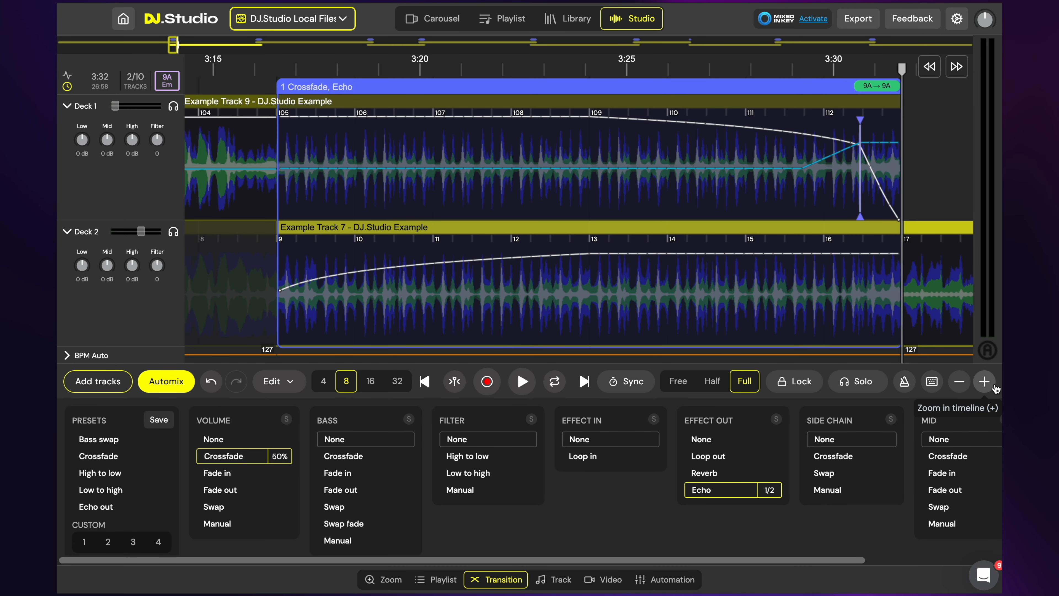
Open the video settings and try the Image, Color and Album art backgrounds
{"action": "left_click", "coordinate": [611, 582]}
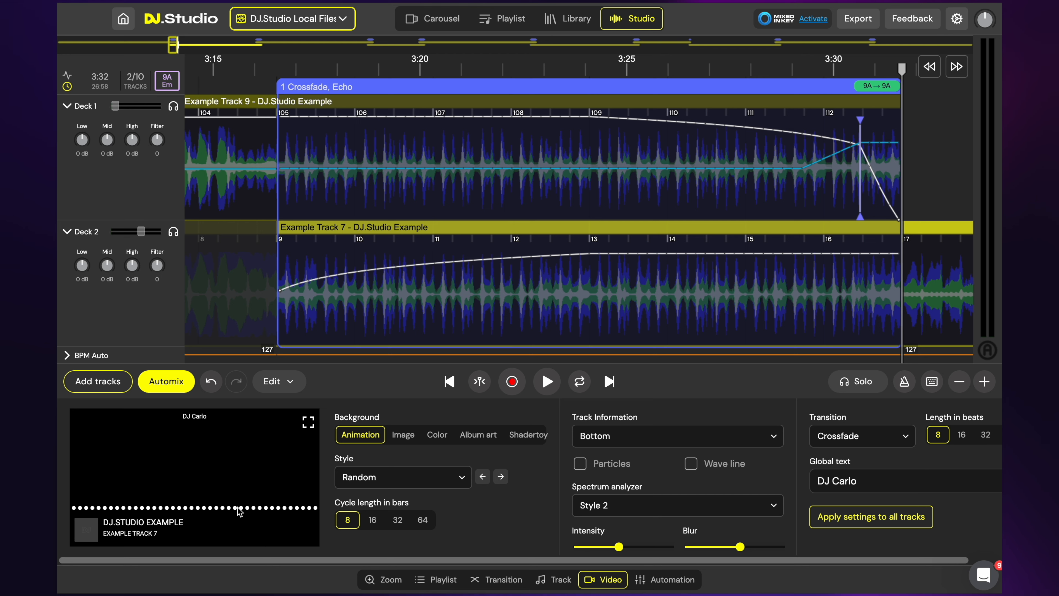
{"action": "left_click", "coordinate": [403, 434]}
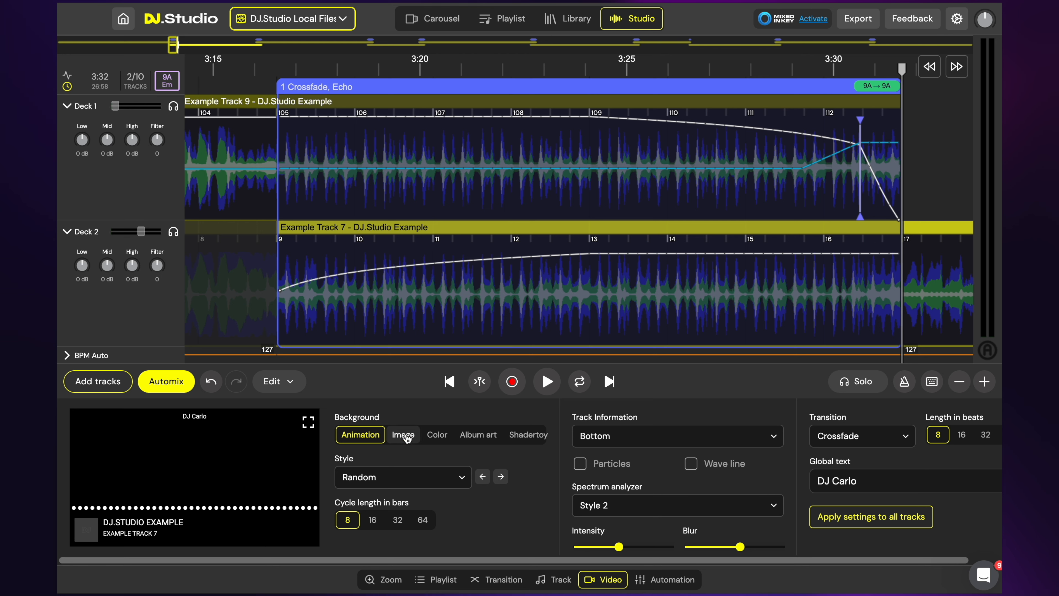
{"action": "left_click", "coordinate": [437, 435]}
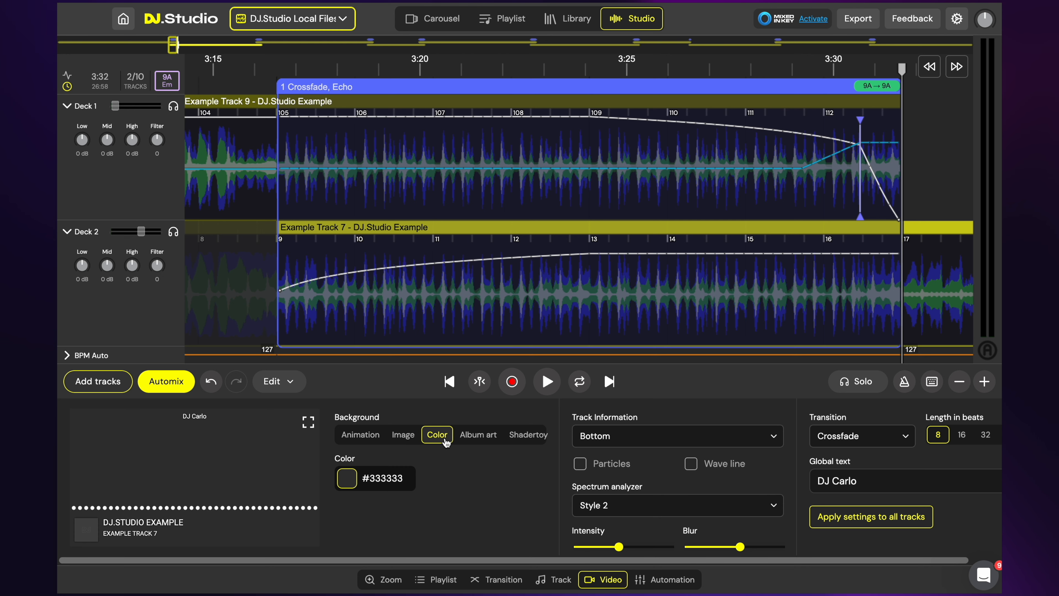
{"action": "left_click", "coordinate": [480, 441]}
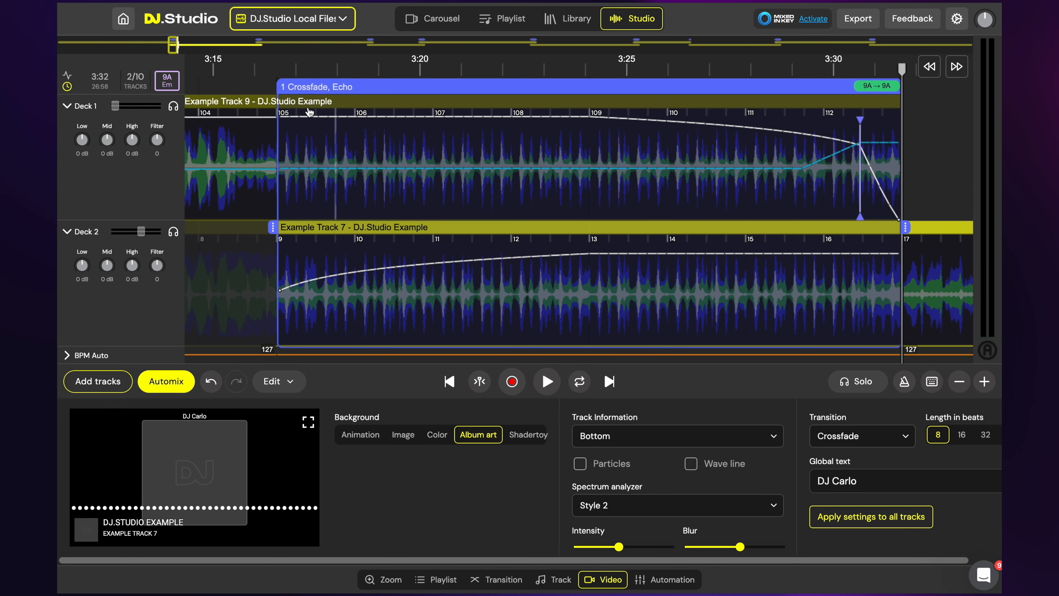
Play the mix from about 3:16 with the Animation video background and enable looped playback of the first transition
{"action": "left_click", "coordinate": [238, 72]}
{"action": "left_click", "coordinate": [546, 380]}
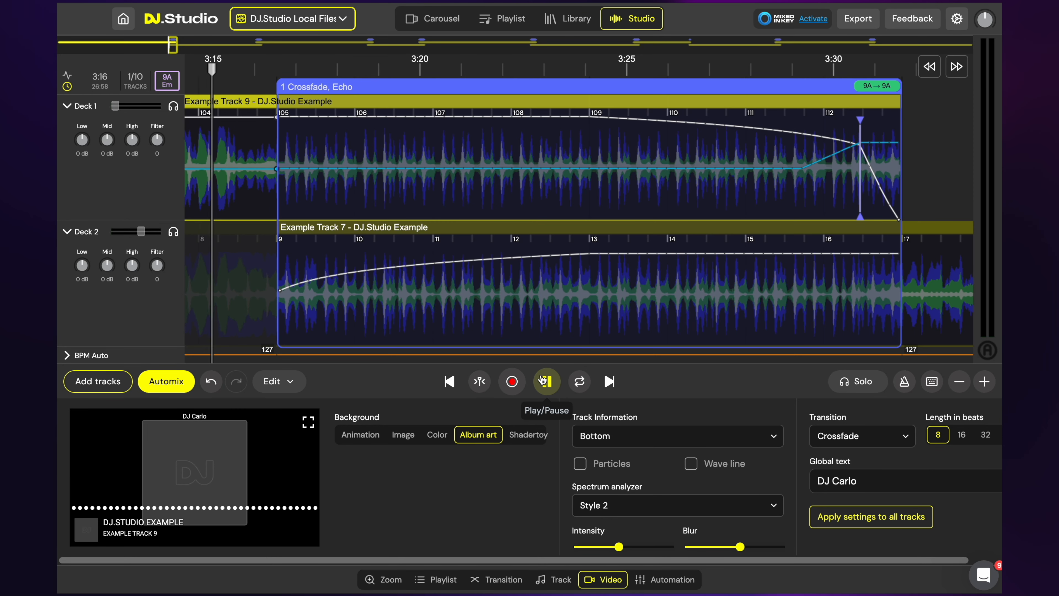
{"action": "left_click", "coordinate": [361, 436]}
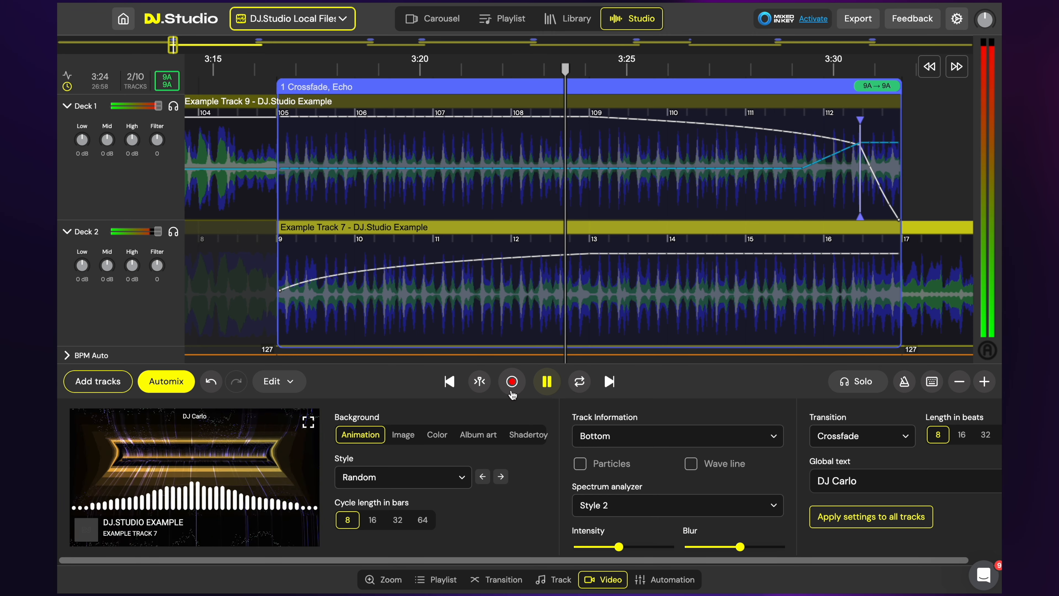
{"action": "left_click", "coordinate": [579, 381]}
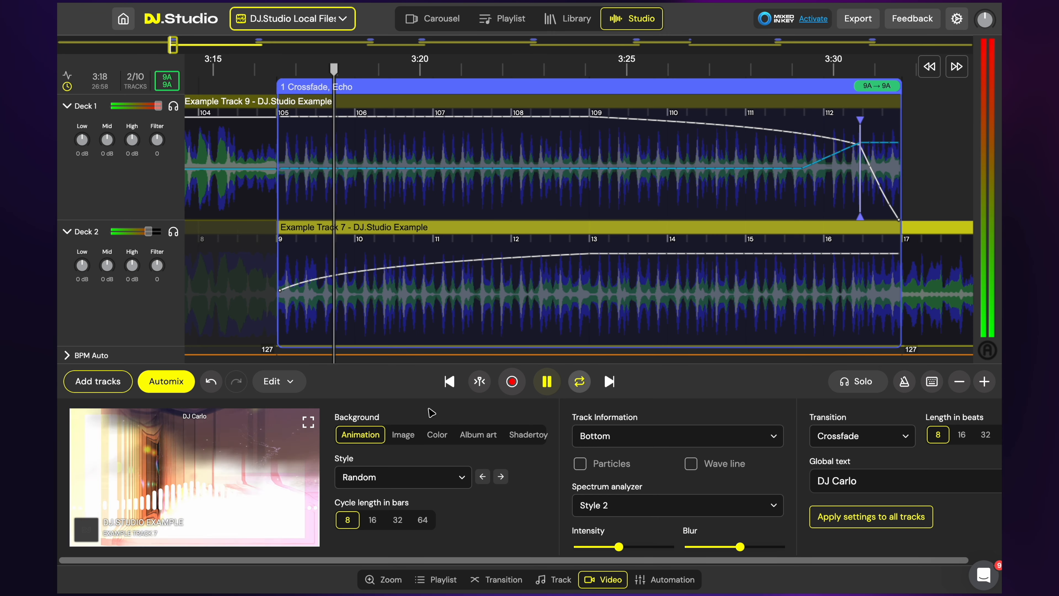
Try Style 89 for the video's background animation and change it to Style 4
{"action": "left_click", "coordinate": [394, 476]}
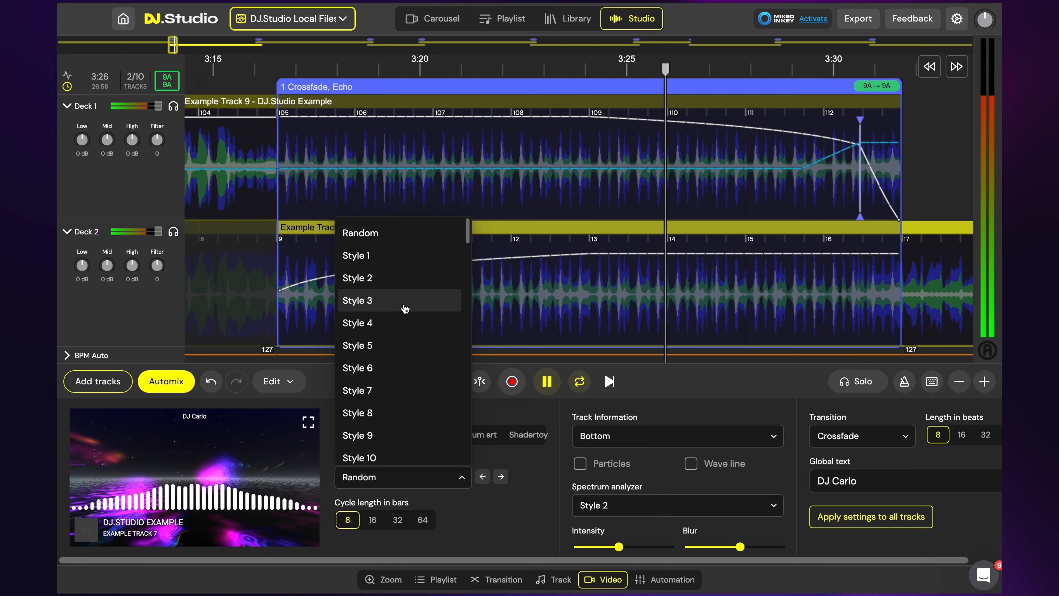
{"action": "scroll", "coordinate": [404, 301], "scroll_direction": "down", "scroll_amount": 15}
{"action": "scroll", "coordinate": [403, 305], "scroll_direction": "down", "scroll_amount": 20}
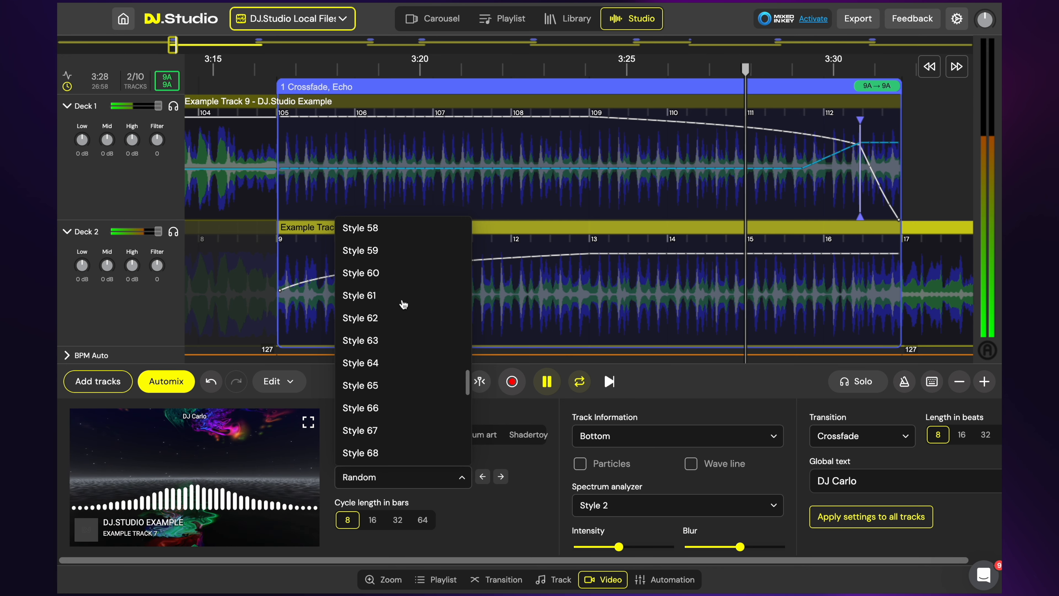
{"action": "left_click", "coordinate": [403, 336]}
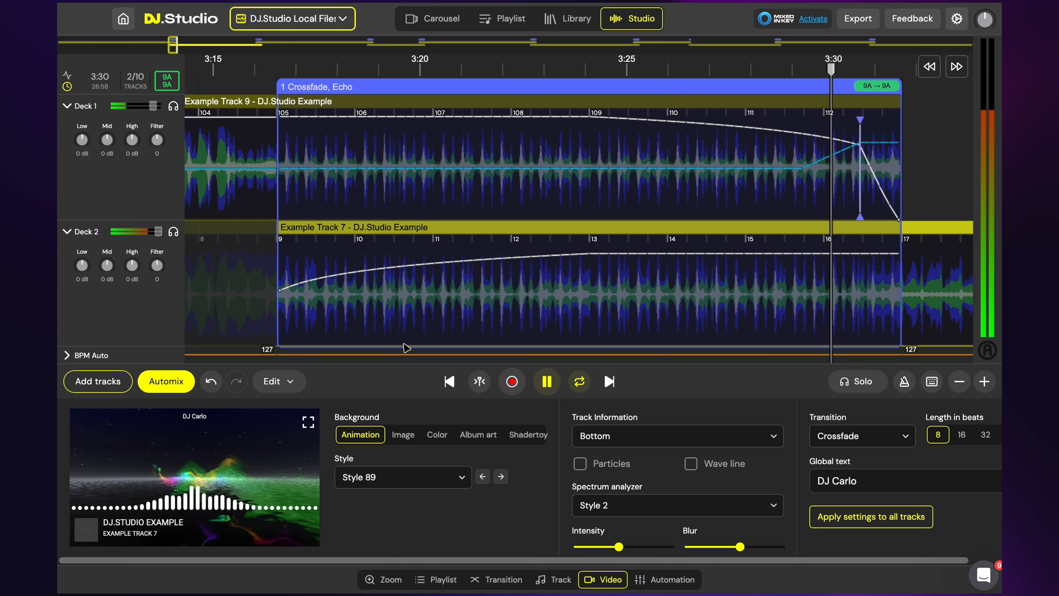
{"action": "left_click", "coordinate": [408, 475]}
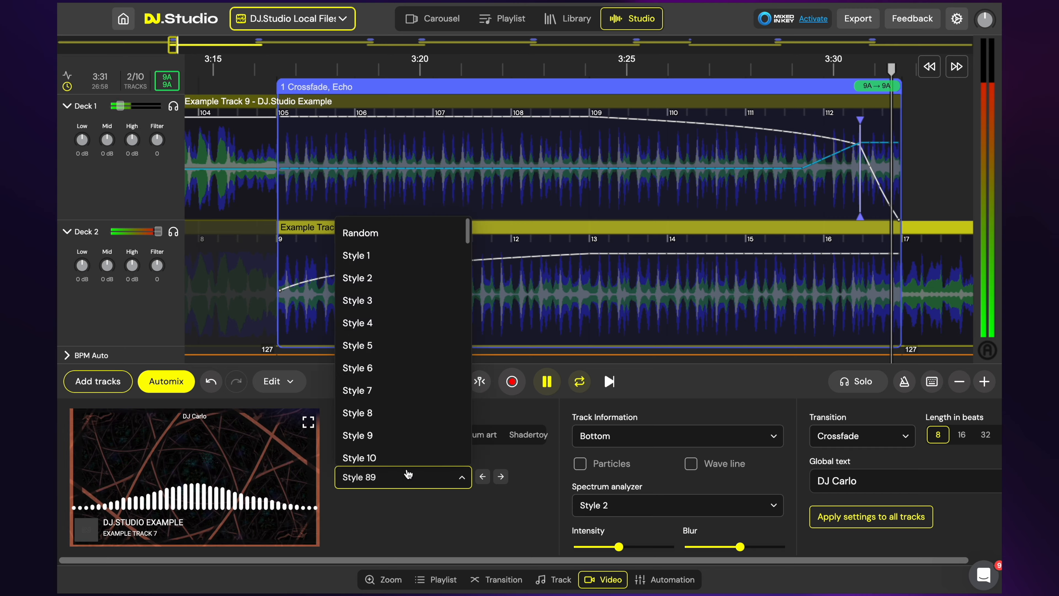
{"action": "left_click", "coordinate": [417, 323]}
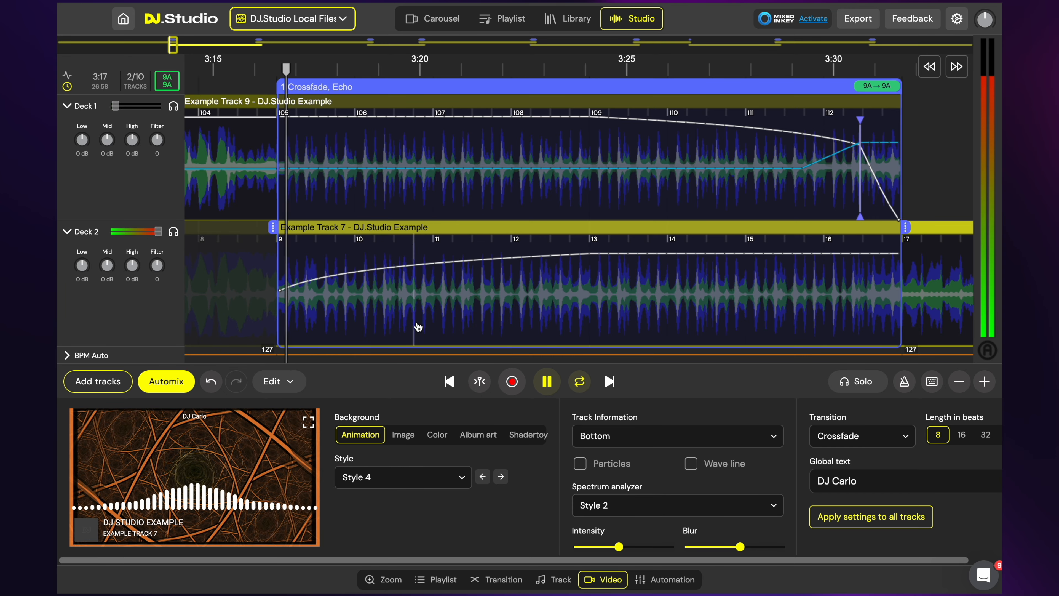
Try Style 19 for the video's background animation, and set the style to Random
{"action": "left_click", "coordinate": [413, 478]}
{"action": "scroll", "coordinate": [409, 436], "scroll_direction": "down", "scroll_amount": 5}
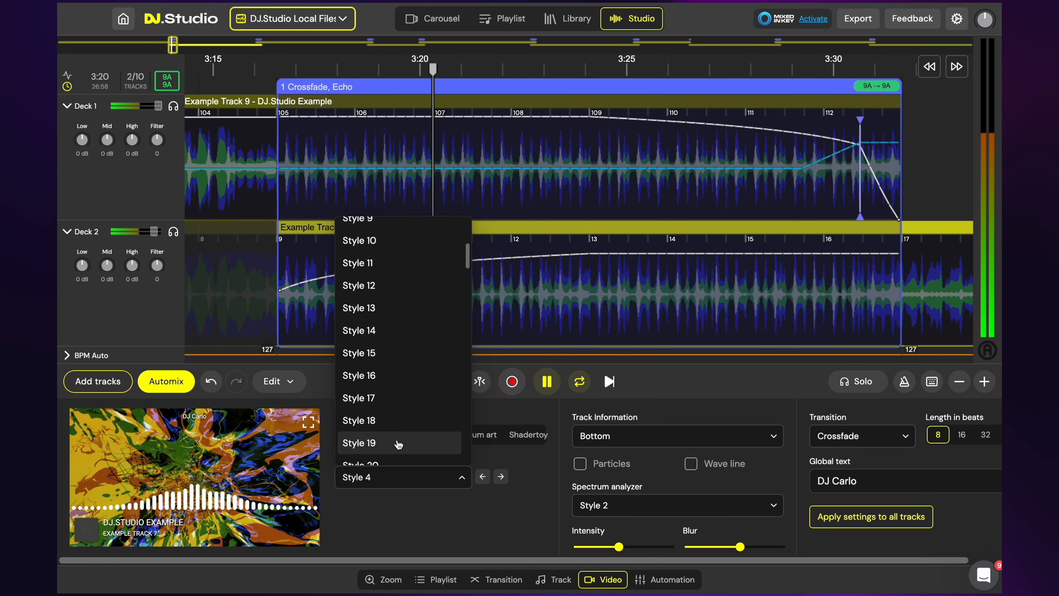
{"action": "left_click", "coordinate": [404, 438]}
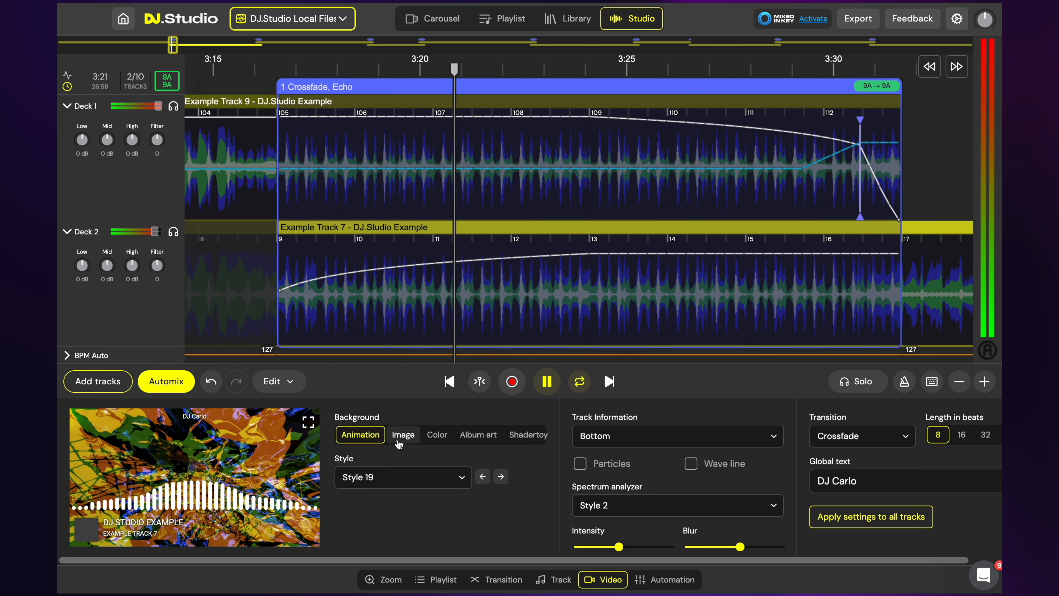
{"action": "left_click", "coordinate": [402, 476]}
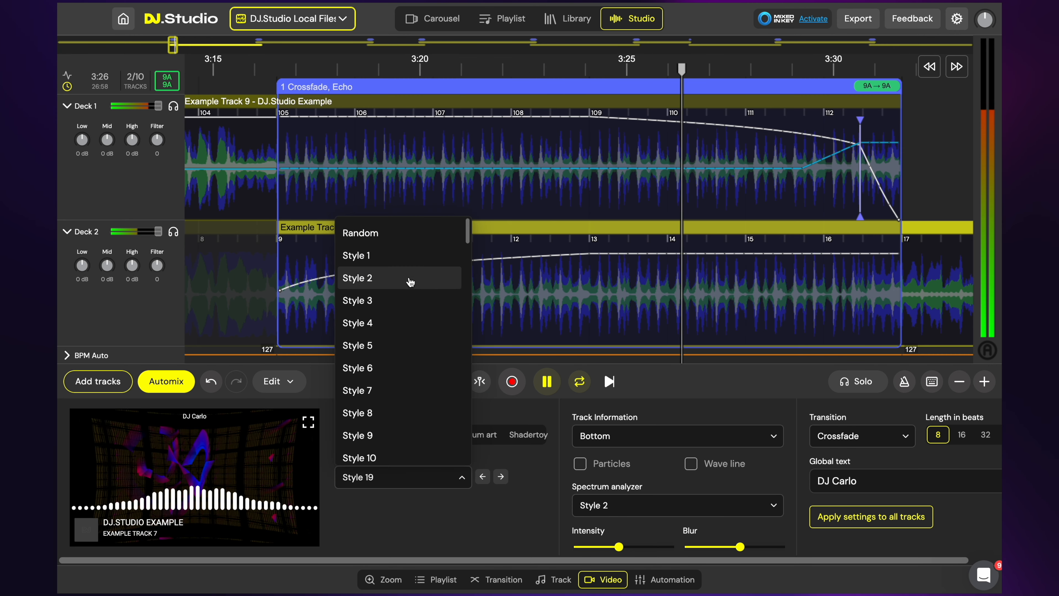
{"action": "left_click", "coordinate": [404, 233]}
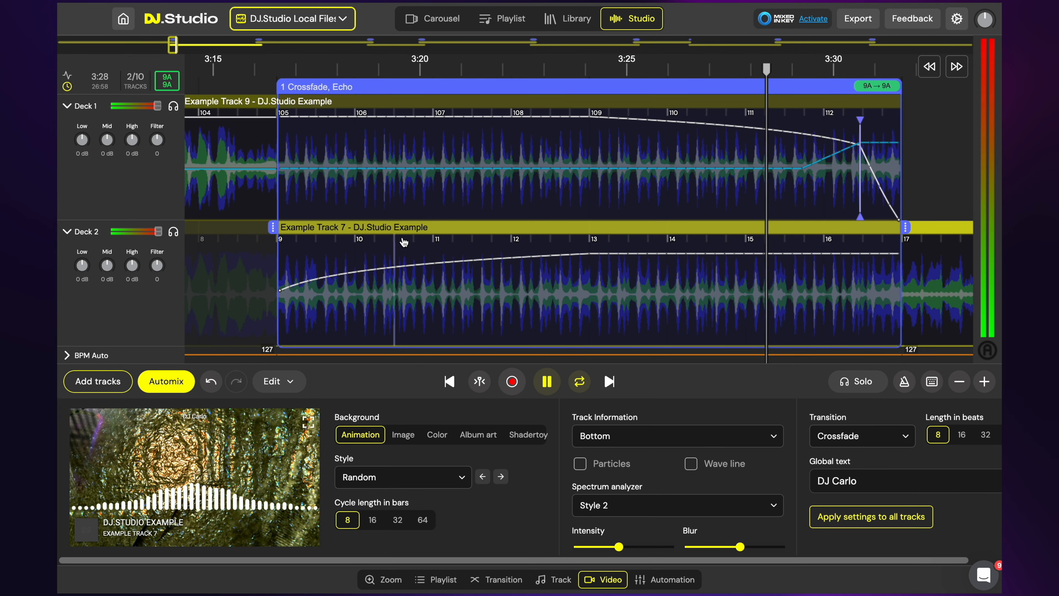
Try animation cycle lengths of 16, 32 and 64 bars, return to 8 bars, and pause playback
{"action": "left_click", "coordinate": [372, 520]}
{"action": "left_click", "coordinate": [397, 520]}
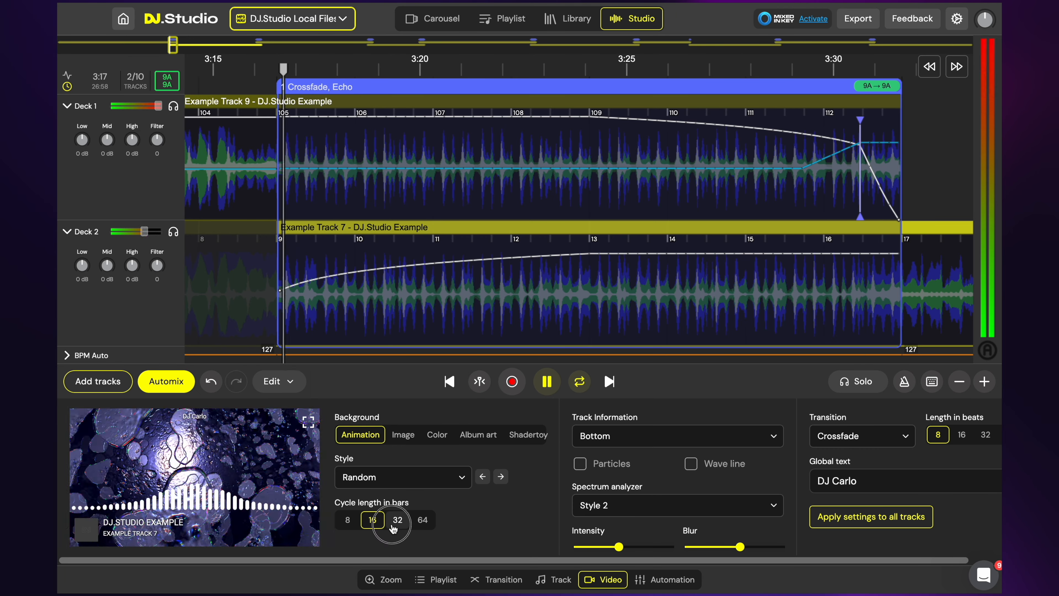
{"action": "left_click", "coordinate": [422, 525]}
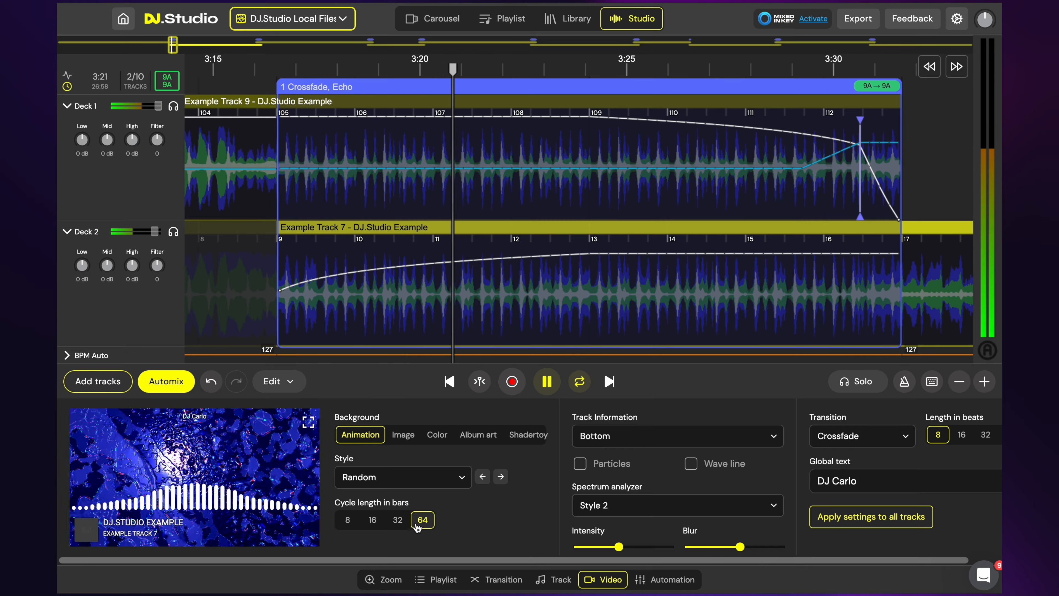
{"action": "left_click", "coordinate": [347, 519]}
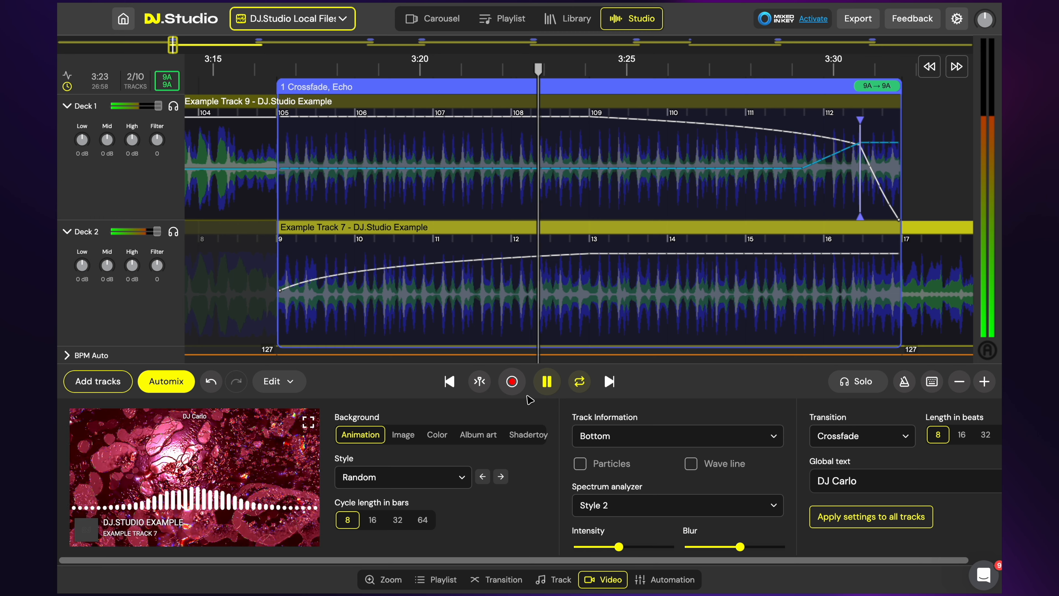
{"action": "left_click", "coordinate": [546, 383]}
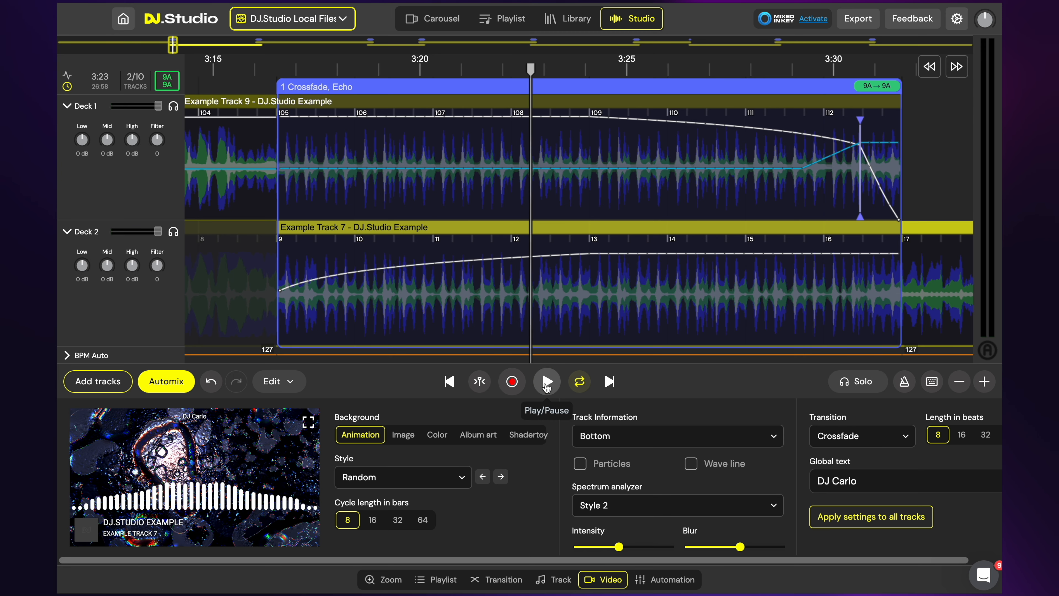
Switch the video background to Color, try red and turquoise shades, and settle on the grey-teal #75908E
{"action": "left_click", "coordinate": [415, 438]}
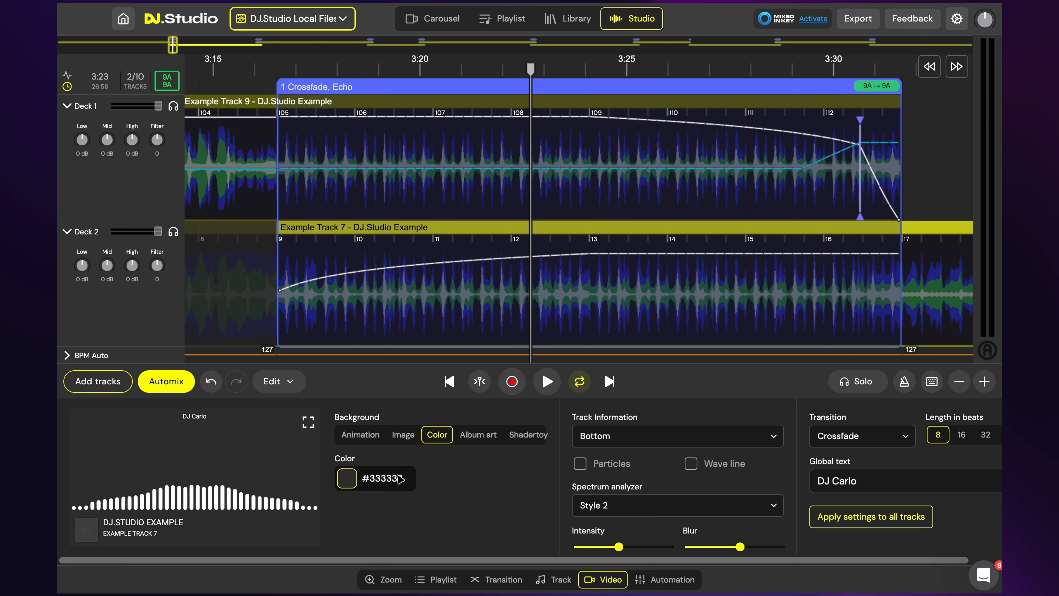
{"action": "left_click", "coordinate": [346, 479]}
{"action": "left_click", "coordinate": [475, 389]}
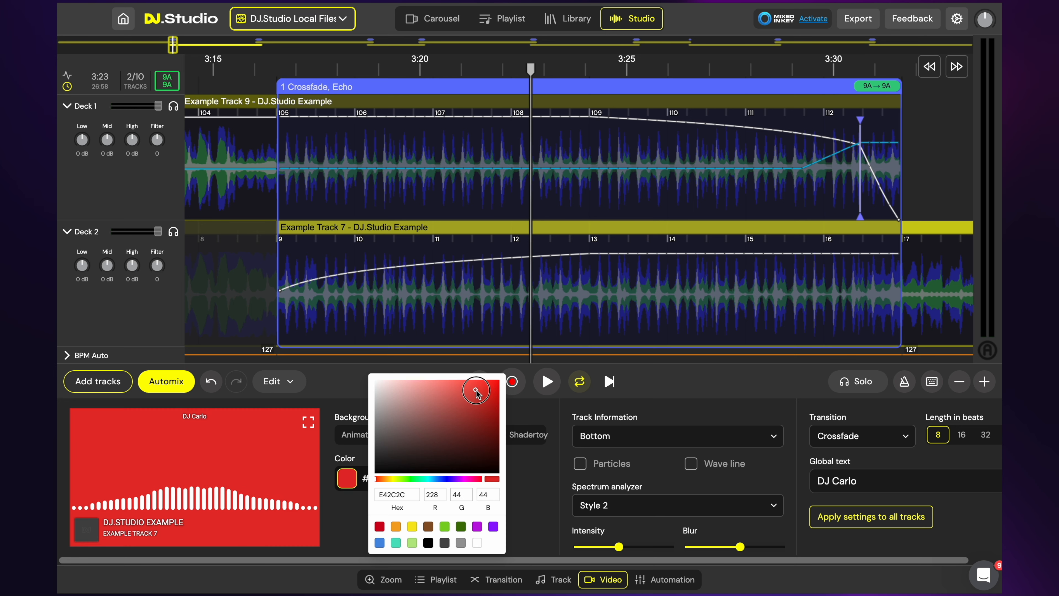
{"action": "left_click", "coordinate": [490, 437]}
{"action": "left_click", "coordinate": [440, 444]}
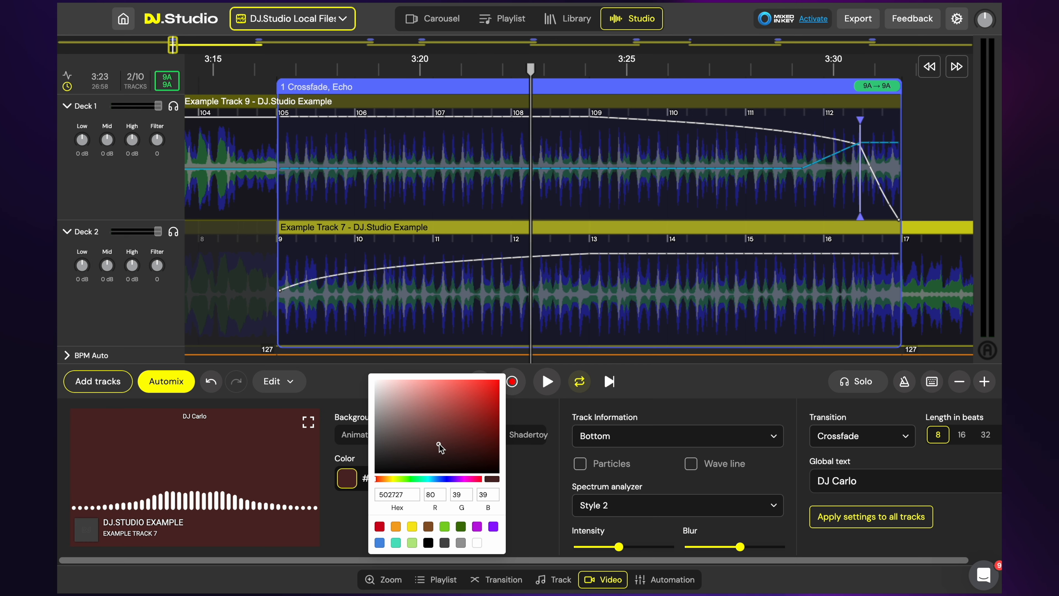
{"action": "left_click", "coordinate": [427, 479]}
{"action": "left_click", "coordinate": [488, 409]}
{"action": "left_click", "coordinate": [485, 400]}
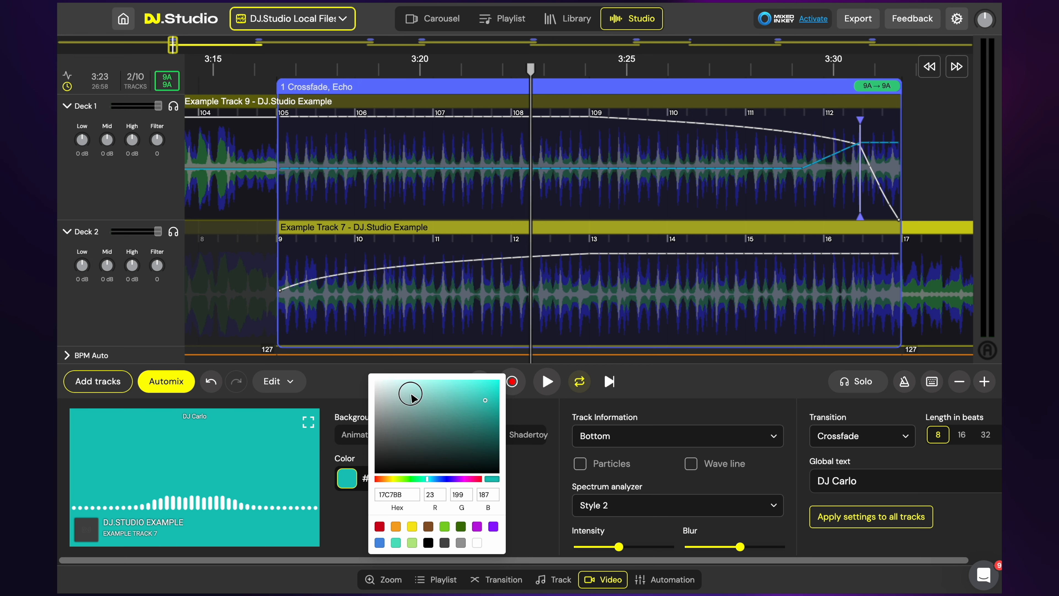
{"action": "left_click_drag", "start_coordinate": [406, 391], "coordinate": [399, 421]}
{"action": "left_click", "coordinate": [521, 500]}
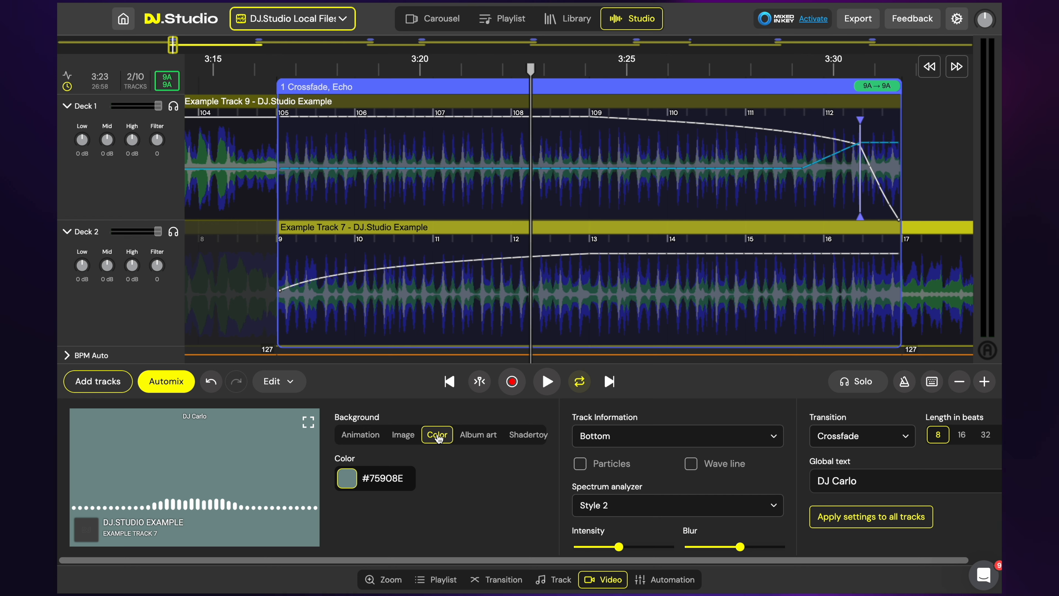
Set the video background to Album art and briefly play the transition to preview it
{"action": "left_click", "coordinate": [475, 438]}
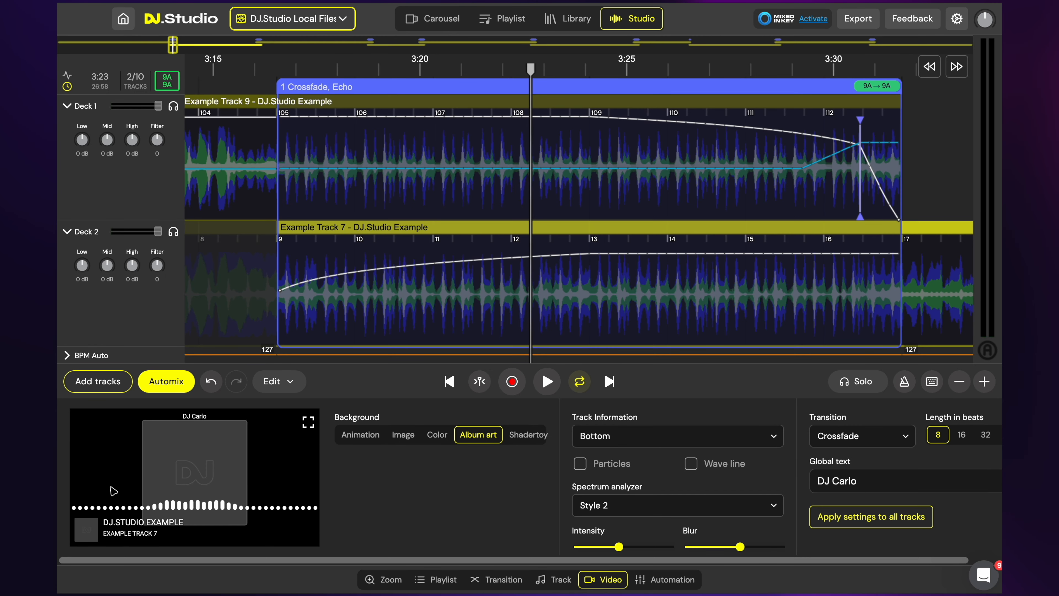
{"action": "left_click", "coordinate": [548, 386]}
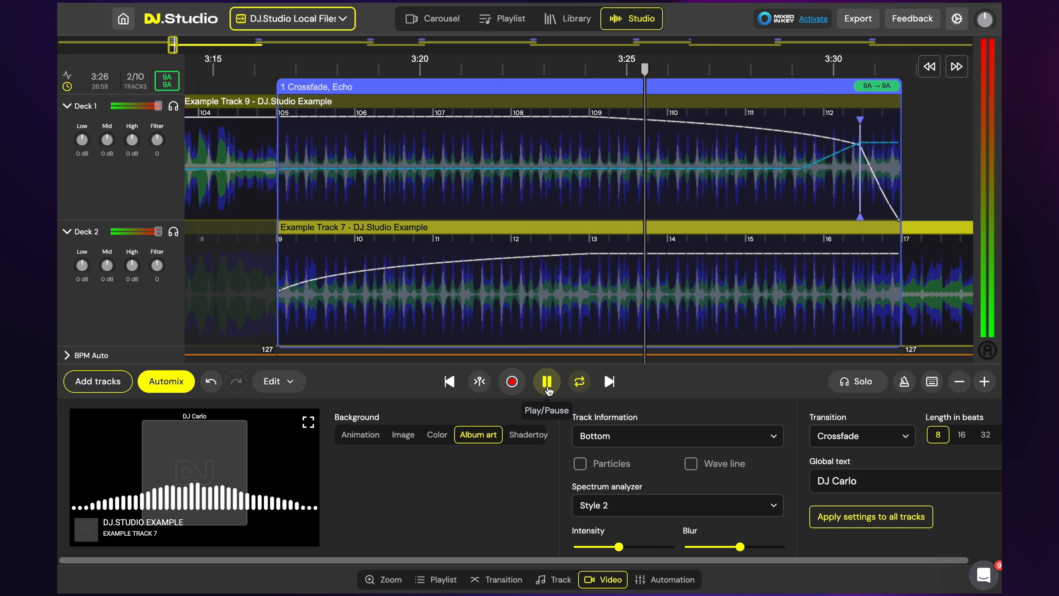
{"action": "left_click", "coordinate": [547, 382]}
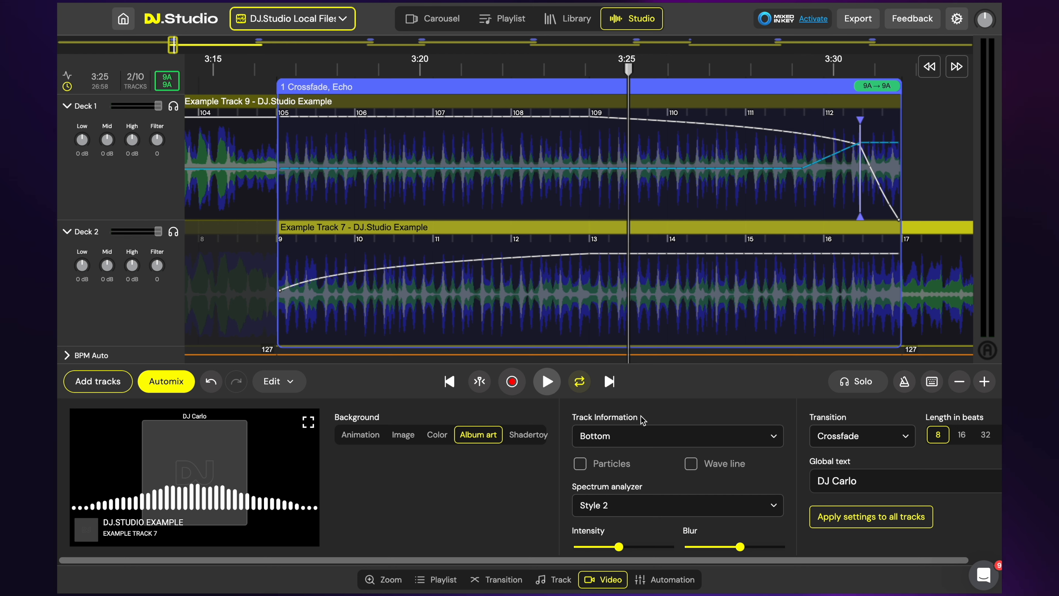
Try the Center round, Top, Center and Bottom track information layouts, ending on Center round
{"action": "left_click", "coordinate": [660, 436]}
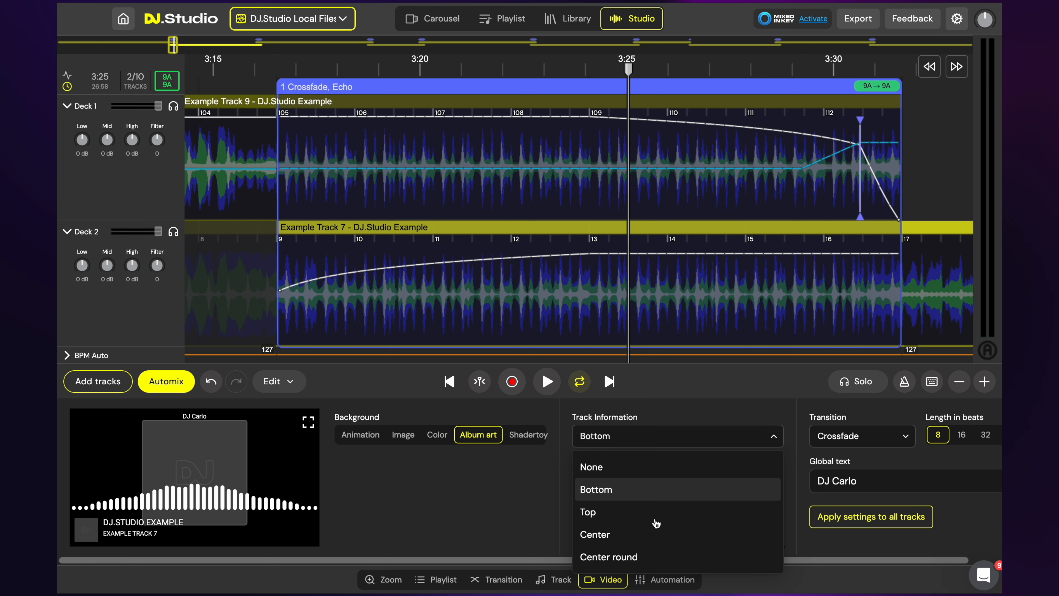
{"action": "left_click", "coordinate": [658, 556]}
{"action": "left_click", "coordinate": [633, 437]}
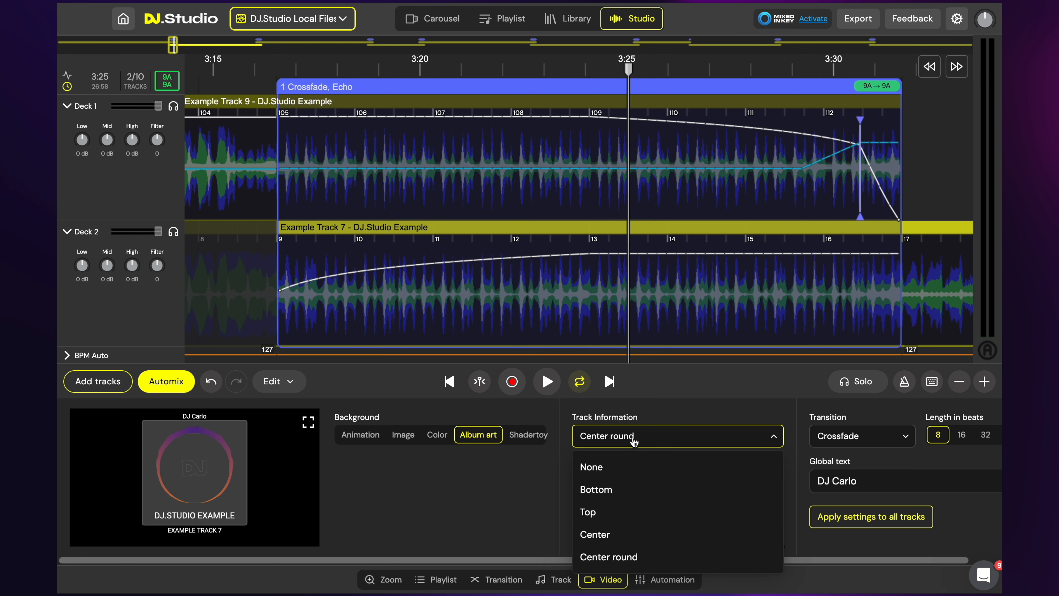
{"action": "left_click", "coordinate": [641, 511]}
{"action": "left_click", "coordinate": [644, 438]}
{"action": "left_click", "coordinate": [646, 538]}
{"action": "left_click", "coordinate": [651, 443]}
{"action": "left_click", "coordinate": [651, 490]}
{"action": "left_click", "coordinate": [652, 443]}
{"action": "left_click", "coordinate": [651, 557]}
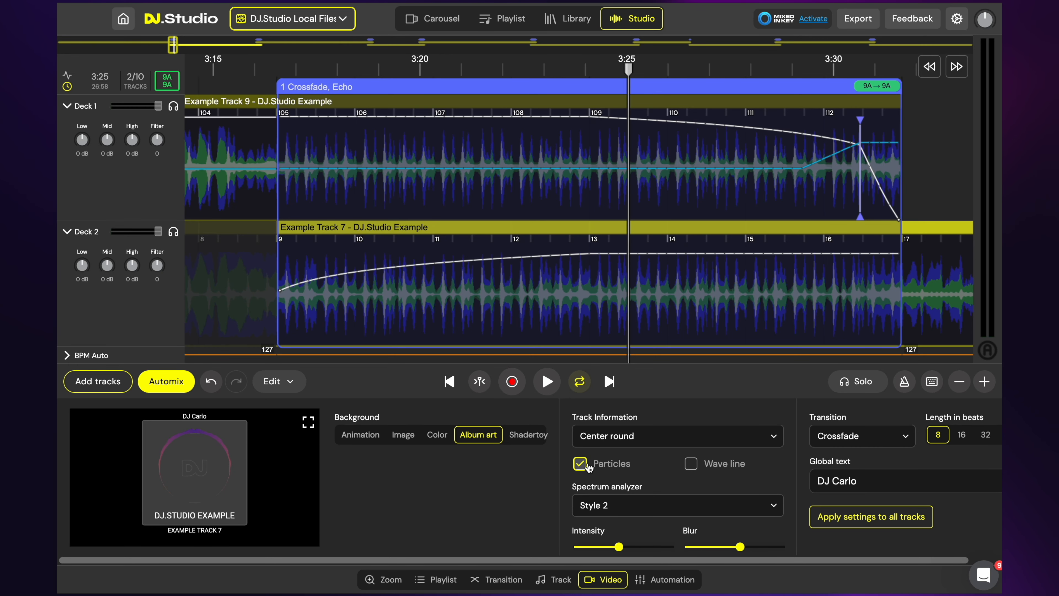
Preview the Particles and Wave line effects by starting playback, and turn both effects off
{"action": "left_click", "coordinate": [690, 464]}
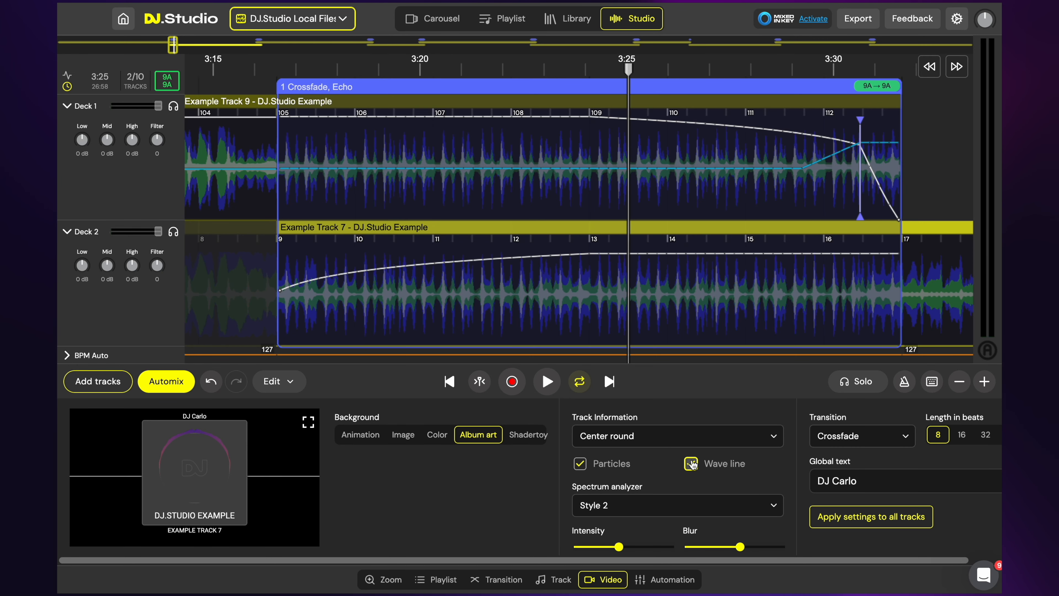
{"action": "left_click", "coordinate": [548, 382]}
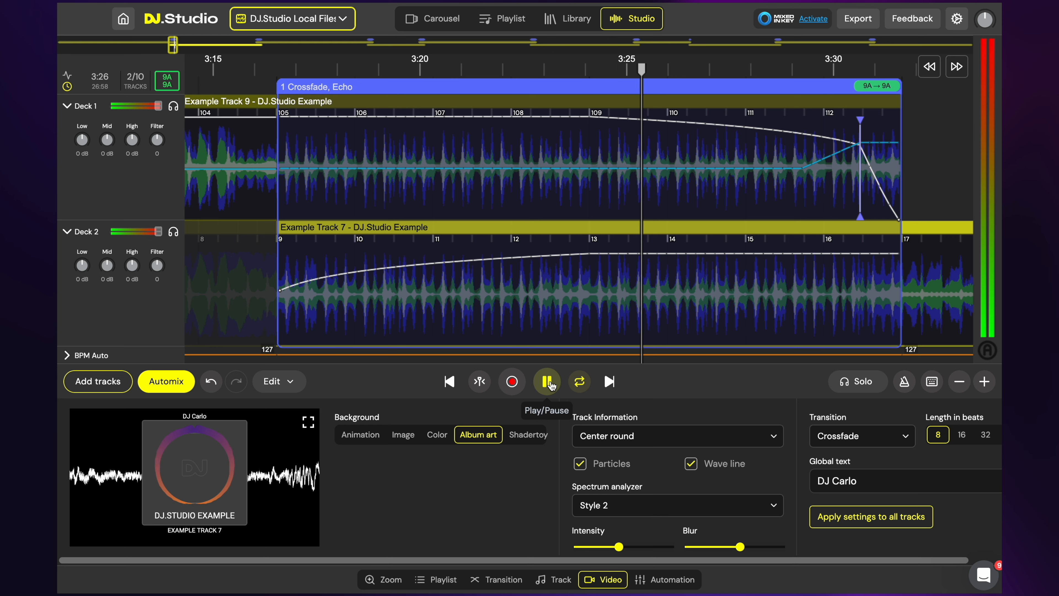
{"action": "left_click", "coordinate": [578, 468]}
{"action": "left_click", "coordinate": [691, 465]}
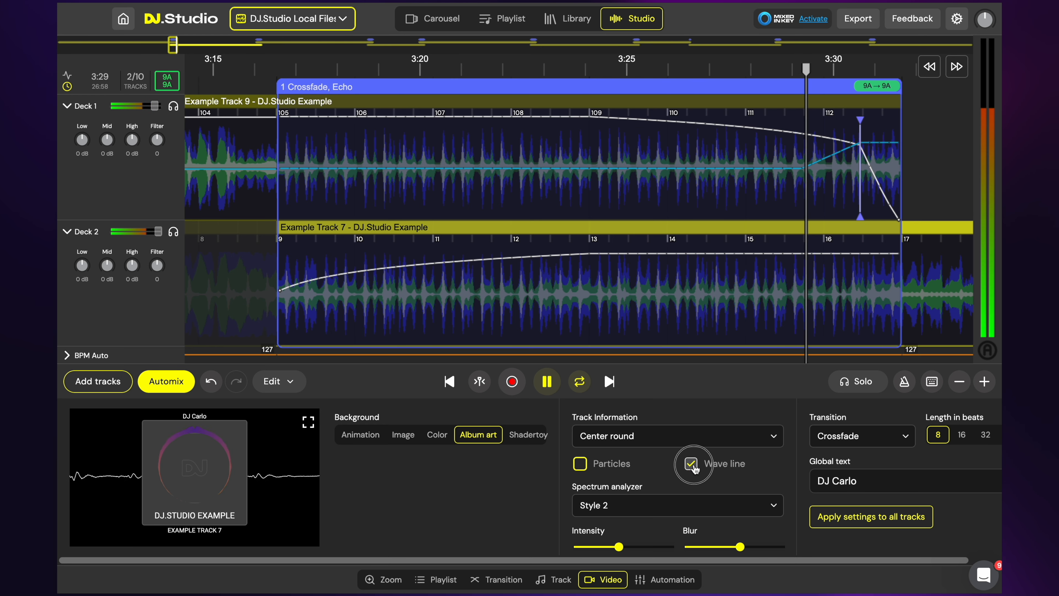
Compare the Top, Center and Center round track information layouts during playback, and set the layout to Bottom
{"action": "left_click", "coordinate": [689, 437]}
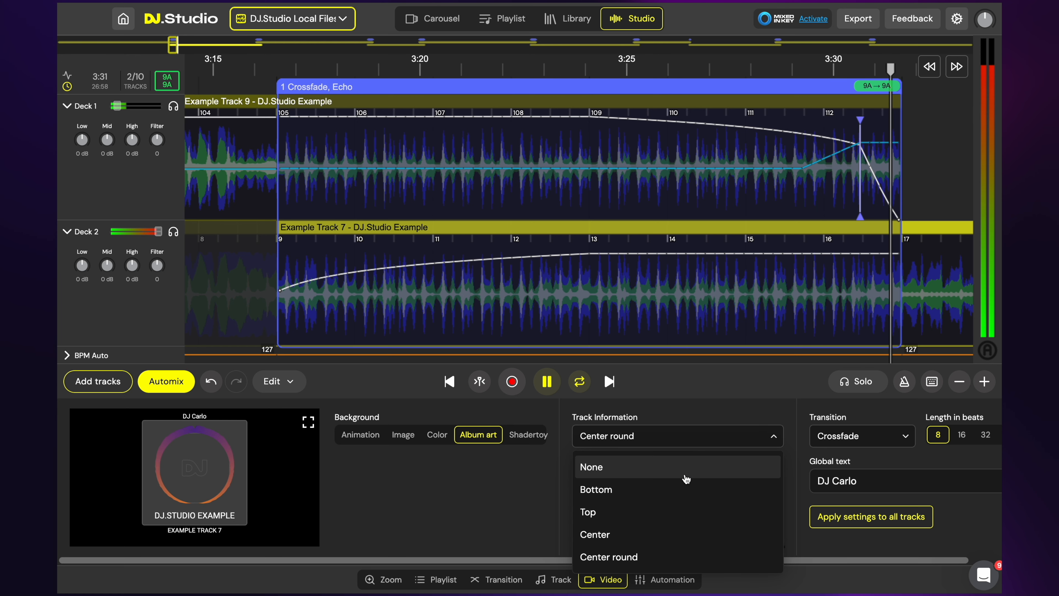
{"action": "left_click", "coordinate": [682, 506]}
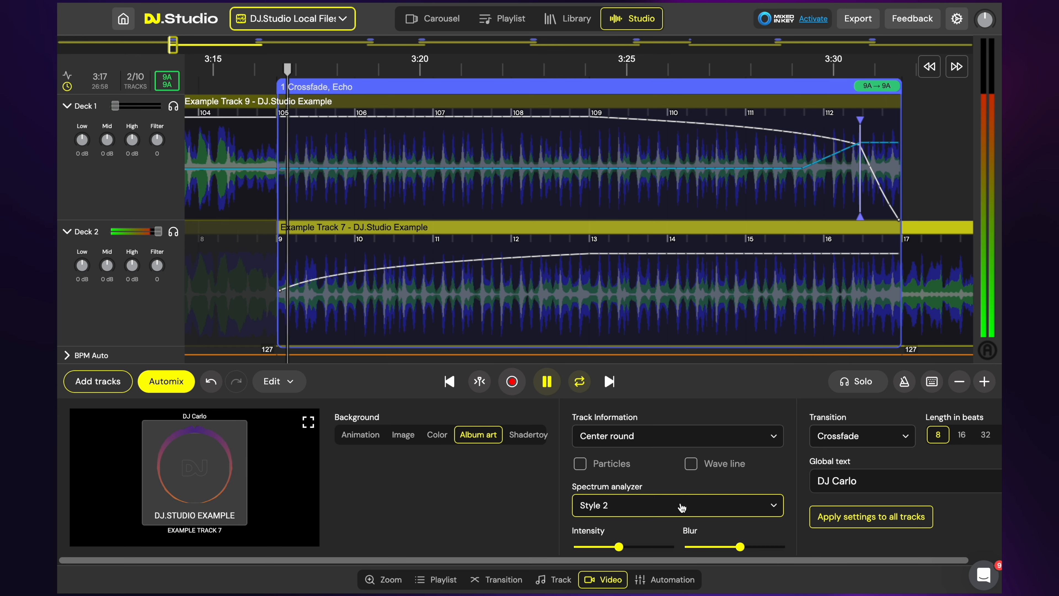
{"action": "left_click", "coordinate": [670, 437]}
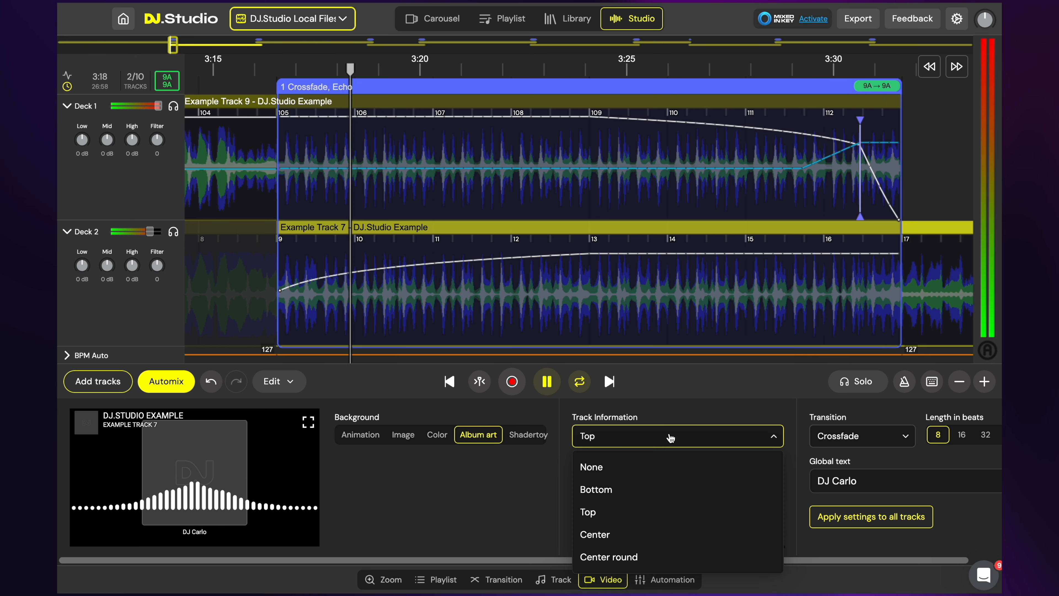
{"action": "left_click", "coordinate": [660, 534]}
{"action": "left_click", "coordinate": [650, 438]}
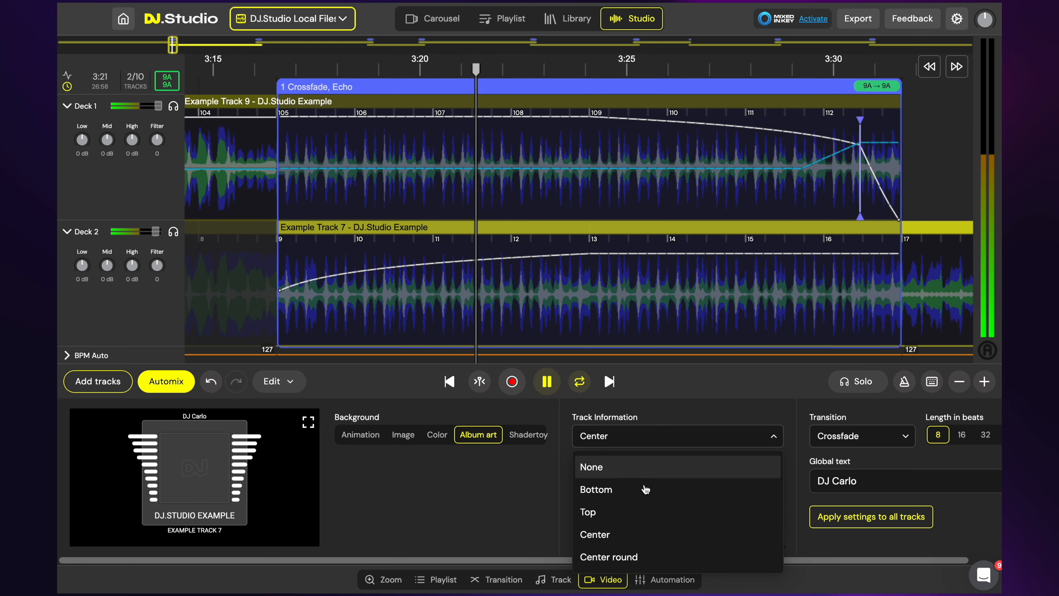
{"action": "left_click", "coordinate": [635, 556]}
{"action": "left_click", "coordinate": [638, 437]}
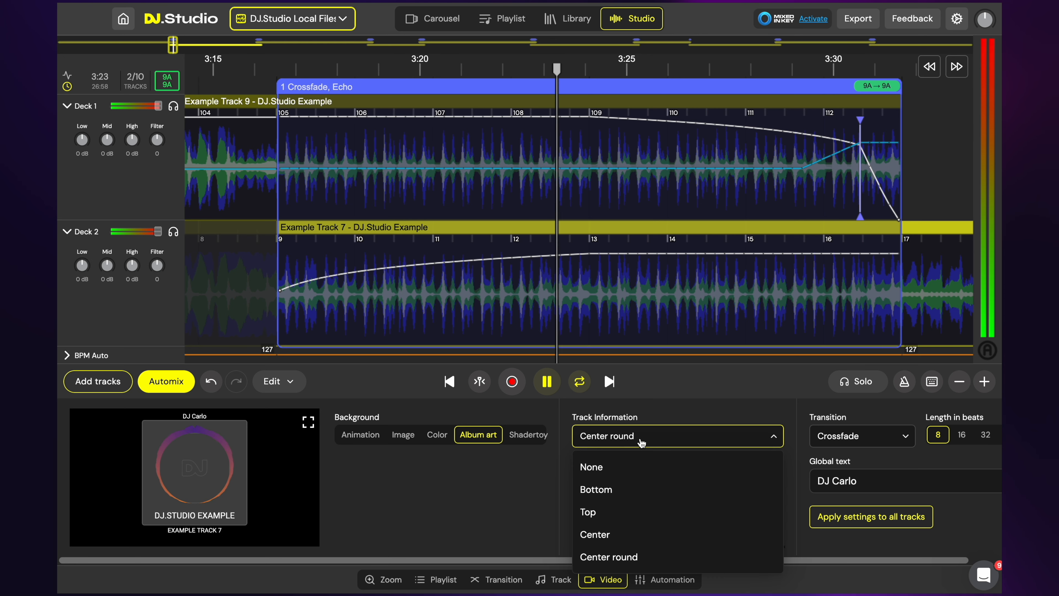
{"action": "left_click", "coordinate": [639, 491]}
Try Particles and Wave line separately and together with the Bottom layout, and disable both
{"action": "left_click", "coordinate": [581, 464]}
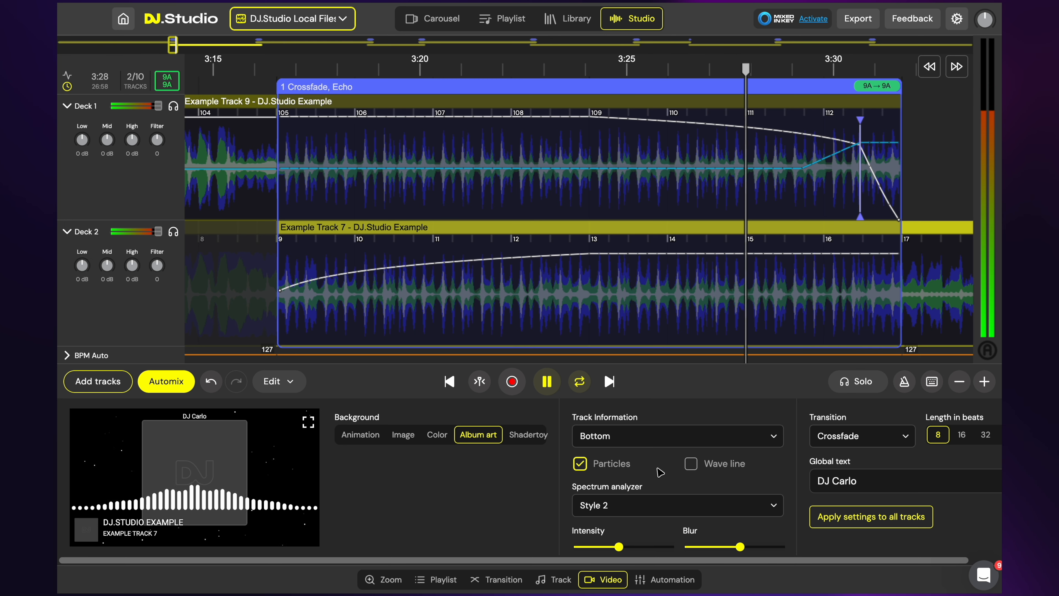
{"action": "left_click", "coordinate": [619, 464]}
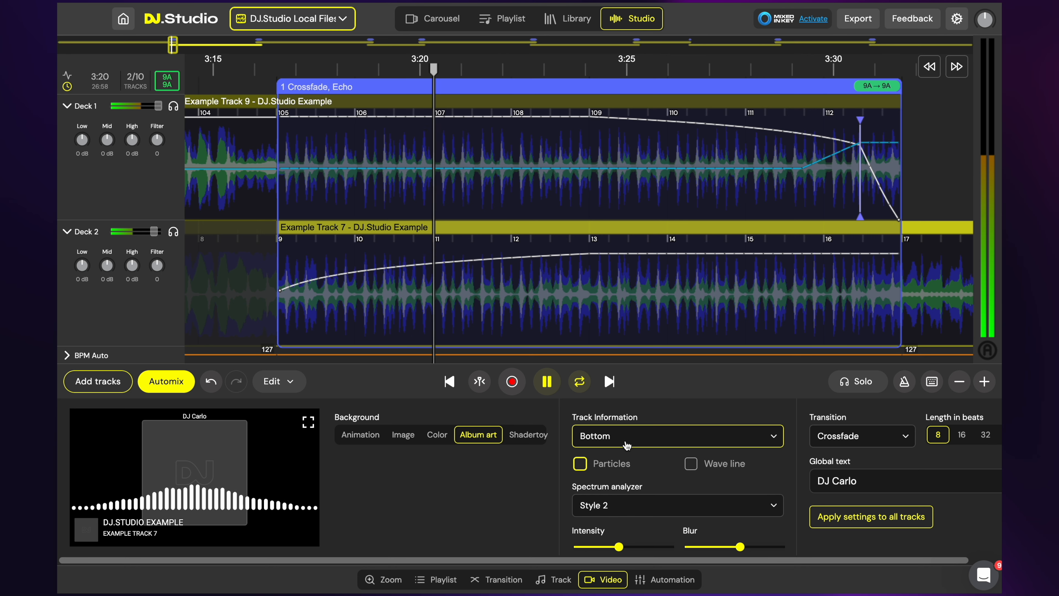
{"action": "left_click", "coordinate": [691, 463]}
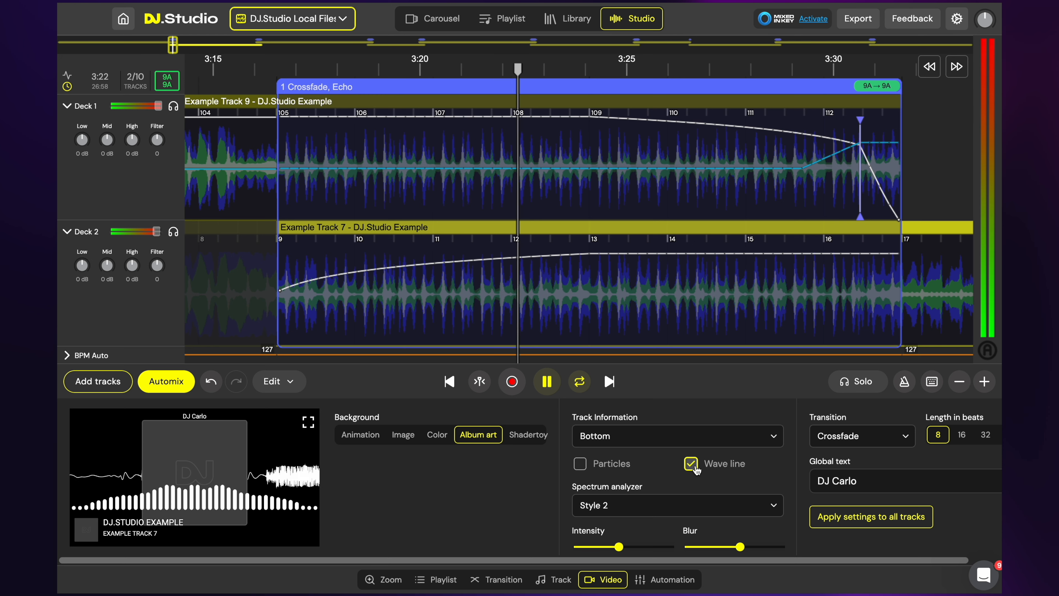
{"action": "left_click", "coordinate": [586, 464]}
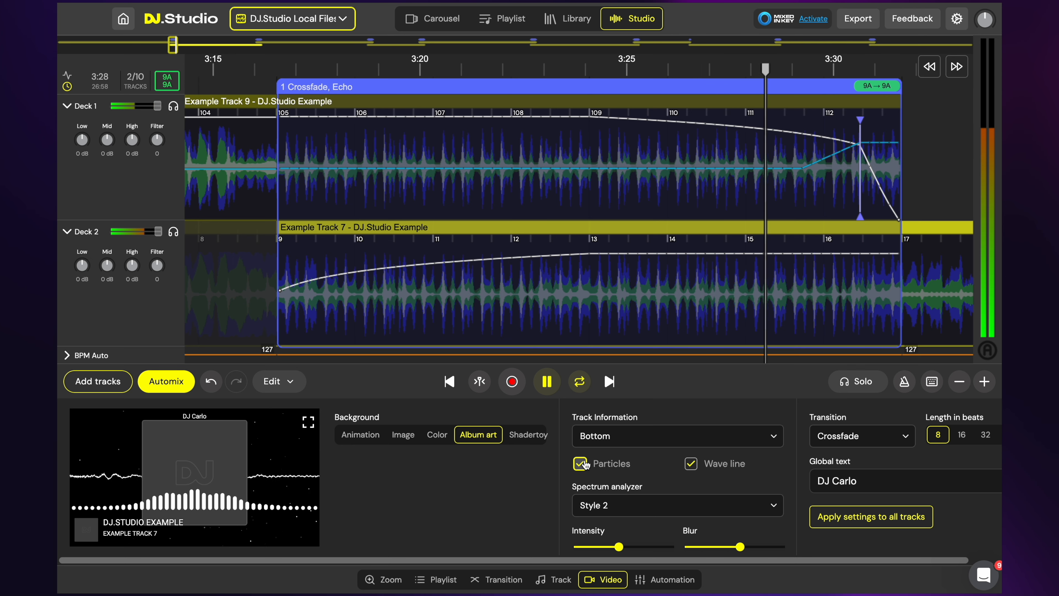
{"action": "left_click", "coordinate": [581, 464]}
{"action": "left_click", "coordinate": [691, 464]}
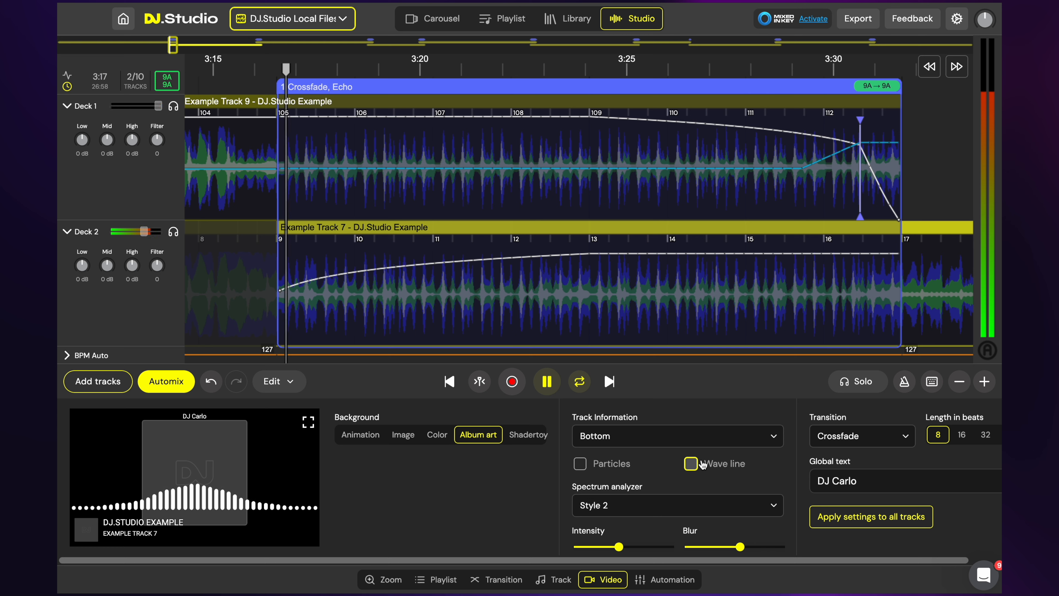
Try Style 1 for the spectrum analyzer, return it to Style 2, and raise the intensity slightly
{"action": "left_click", "coordinate": [681, 505]}
{"action": "left_click", "coordinate": [675, 461]}
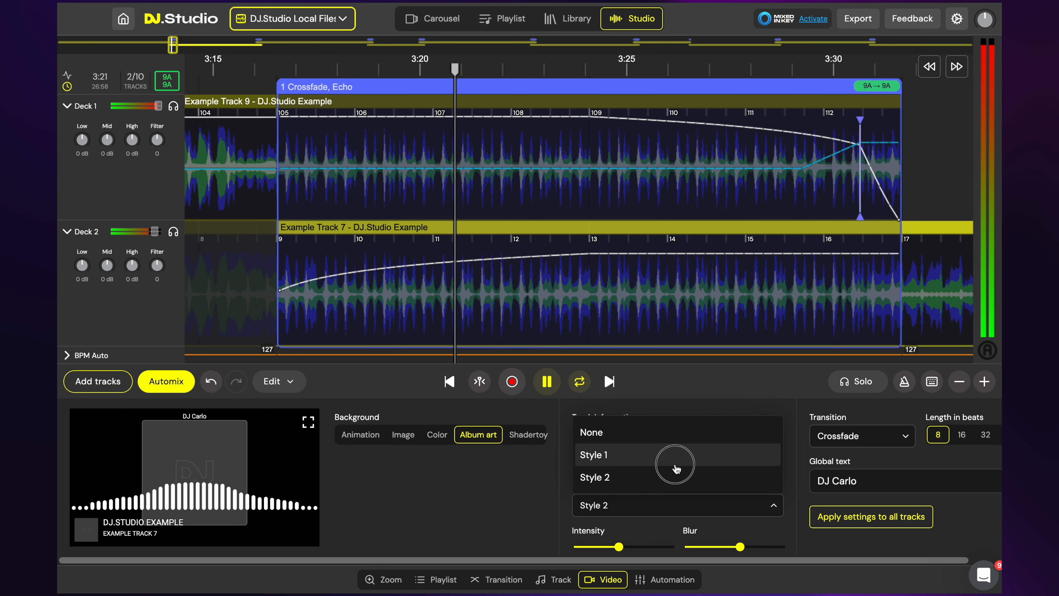
{"action": "left_click", "coordinate": [673, 511]}
{"action": "left_click", "coordinate": [667, 477]}
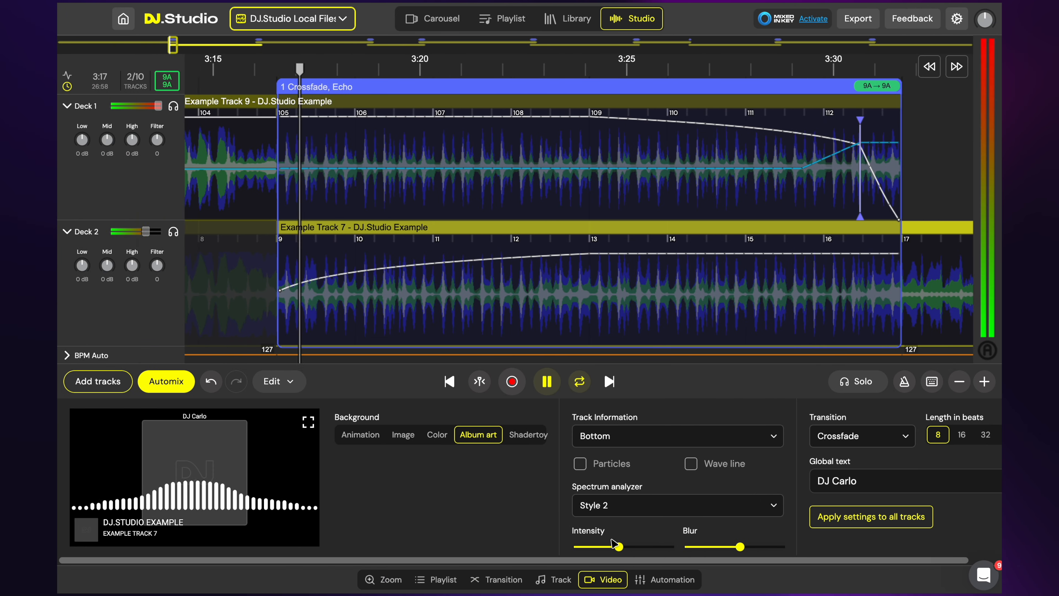
{"action": "mouse_move", "coordinate": [617, 545]}
{"action": "left_mouse_down"}
{"action": "mouse_move", "coordinate": [676, 542]}
{"action": "mouse_move", "coordinate": [582, 544]}
{"action": "mouse_move", "coordinate": [625, 546]}
{"action": "left_mouse_up"}
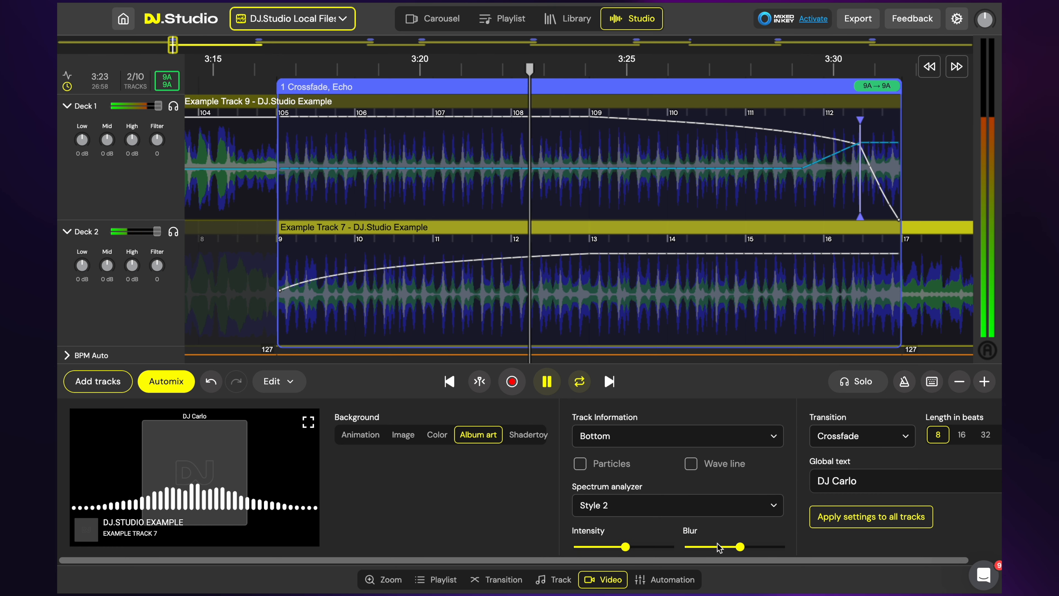
Adjust the spectrum analyzer's blur and switch its style to Style 1
{"action": "left_click_drag", "start_coordinate": [740, 547], "coordinate": [839, 559]}
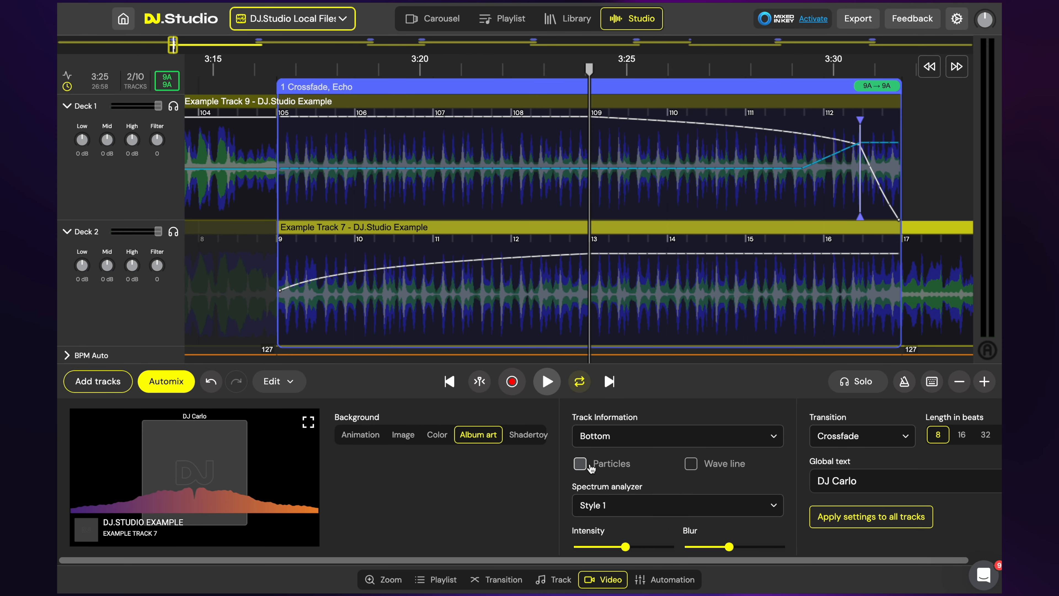
Try the Iris wipe and Heart video transitions, set the transition to None, and try 64 beats before returning the length to 8
{"action": "scroll", "coordinate": [583, 470], "scroll_direction": "right", "scroll_amount": 2}
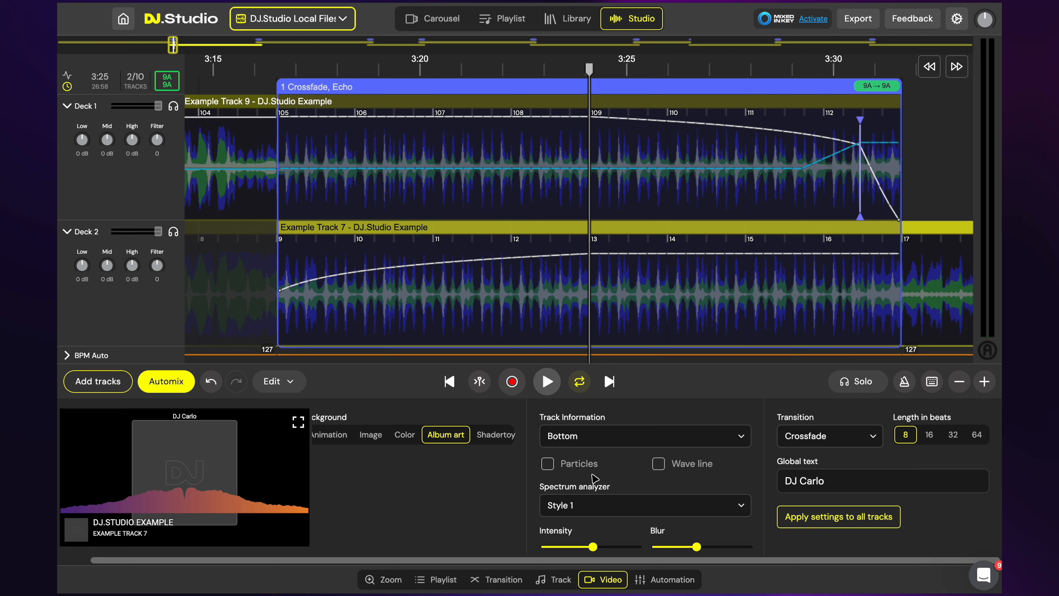
{"action": "left_click", "coordinate": [871, 433]}
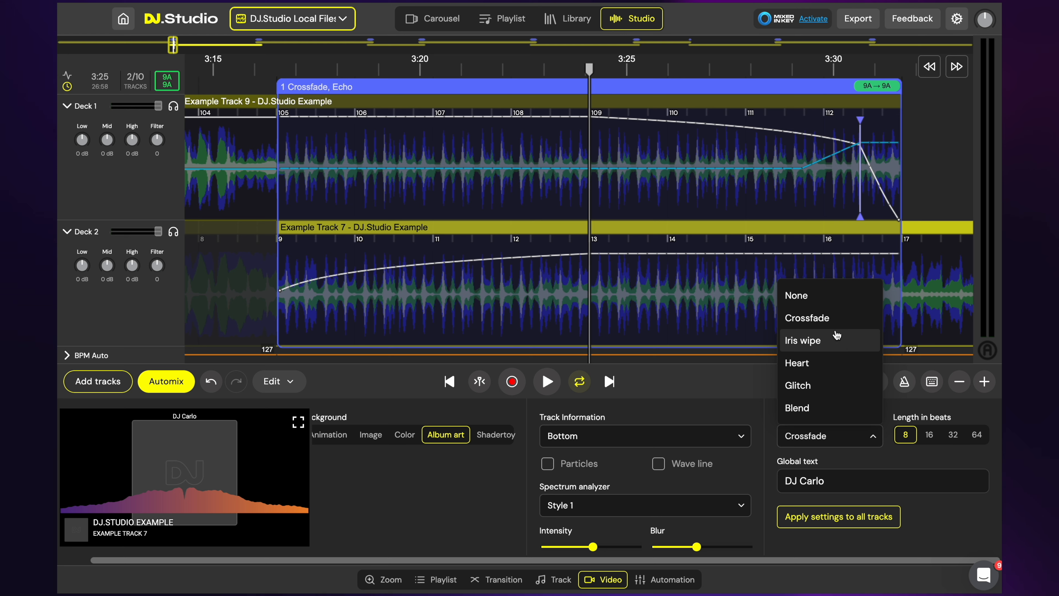
{"action": "left_click", "coordinate": [837, 341]}
{"action": "left_click", "coordinate": [839, 433]}
{"action": "left_click", "coordinate": [839, 362]}
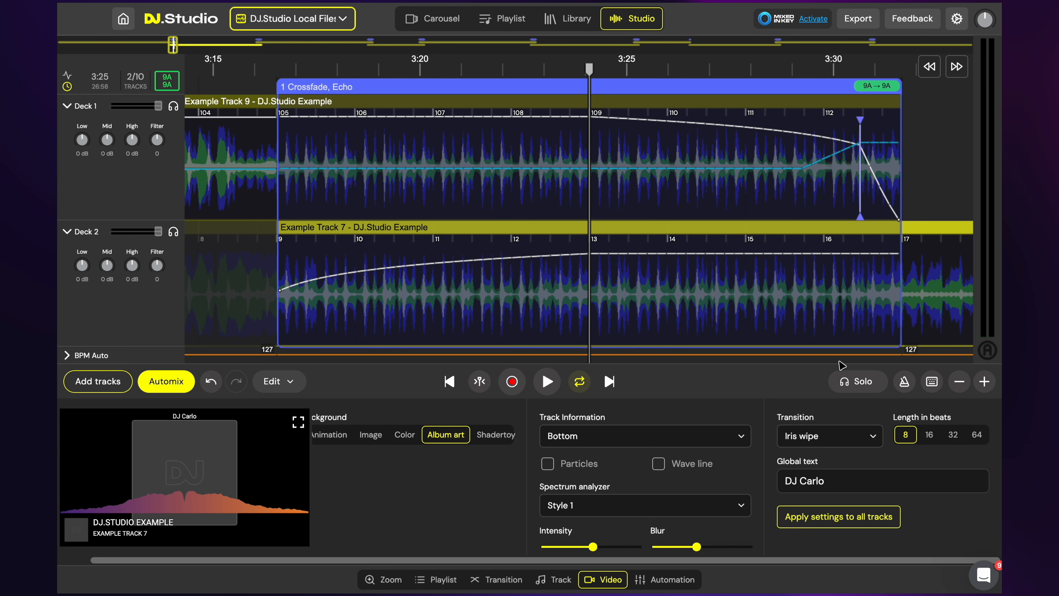
{"action": "left_click", "coordinate": [836, 445]}
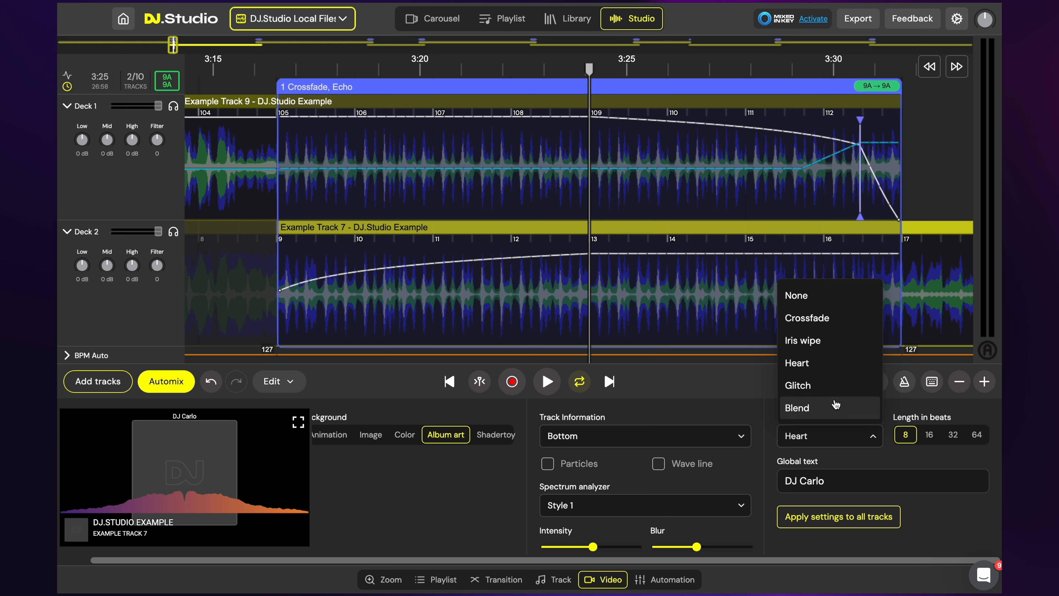
{"action": "left_click", "coordinate": [828, 306]}
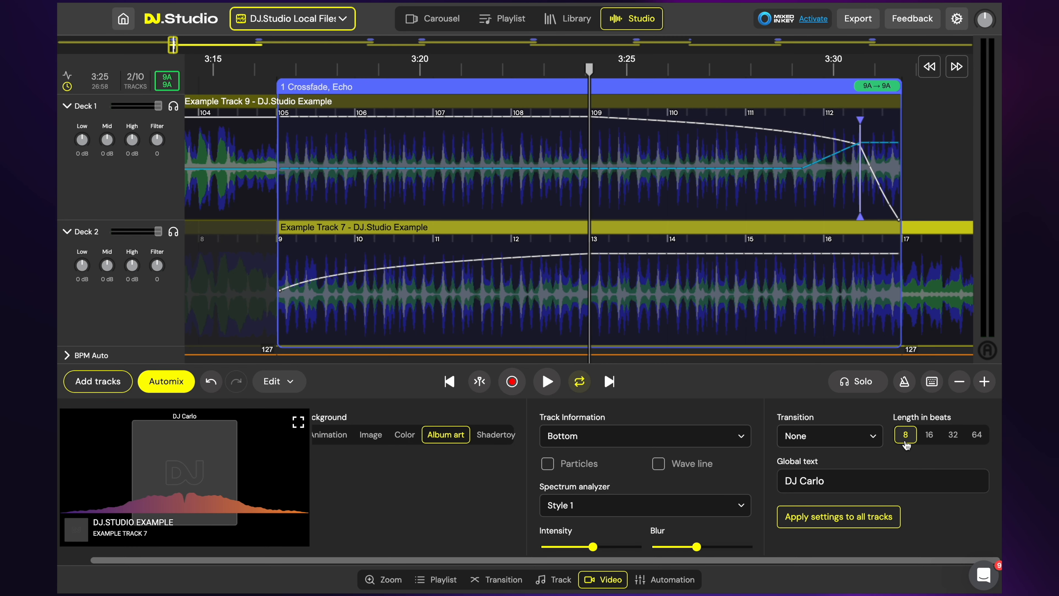
{"action": "left_click", "coordinate": [975, 436]}
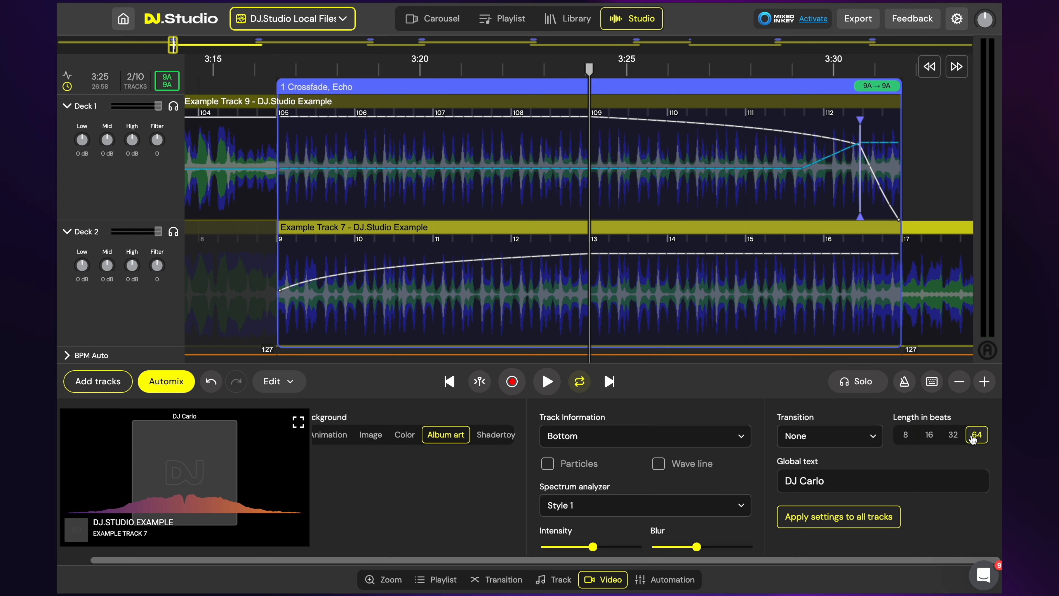
{"action": "left_click", "coordinate": [905, 434]}
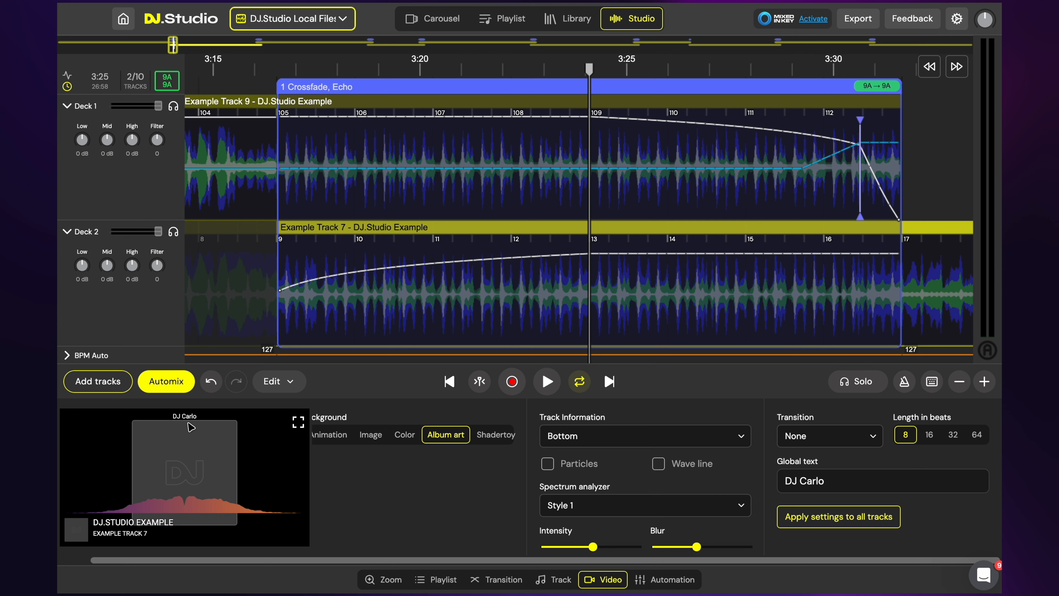
Compare the Animation, Image and Color backgrounds for the video, and set the background to Animation
{"action": "left_click", "coordinate": [332, 435]}
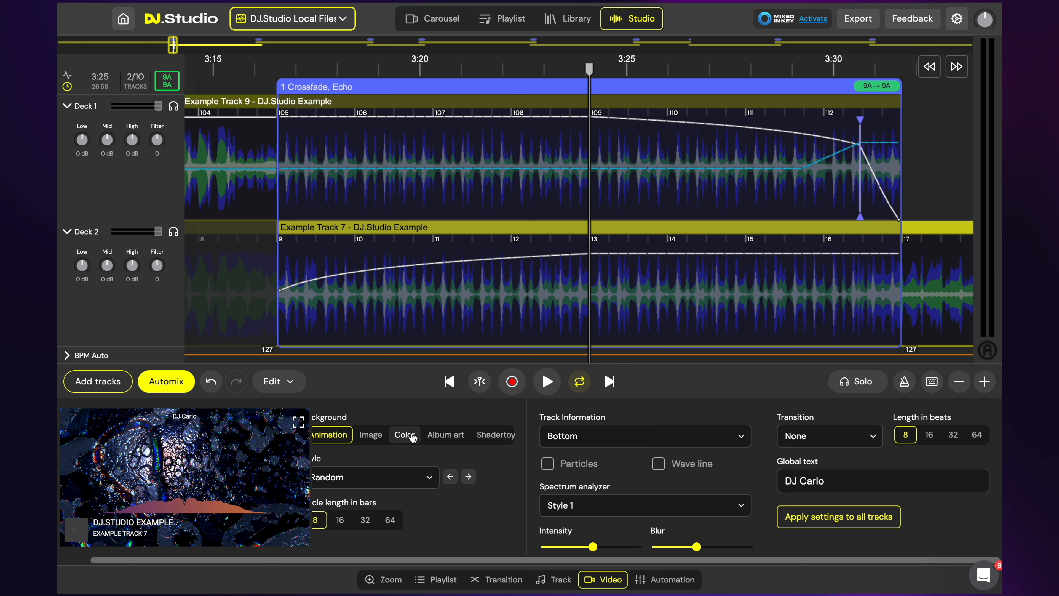
{"action": "left_click", "coordinate": [370, 435]}
{"action": "left_click", "coordinate": [404, 435]}
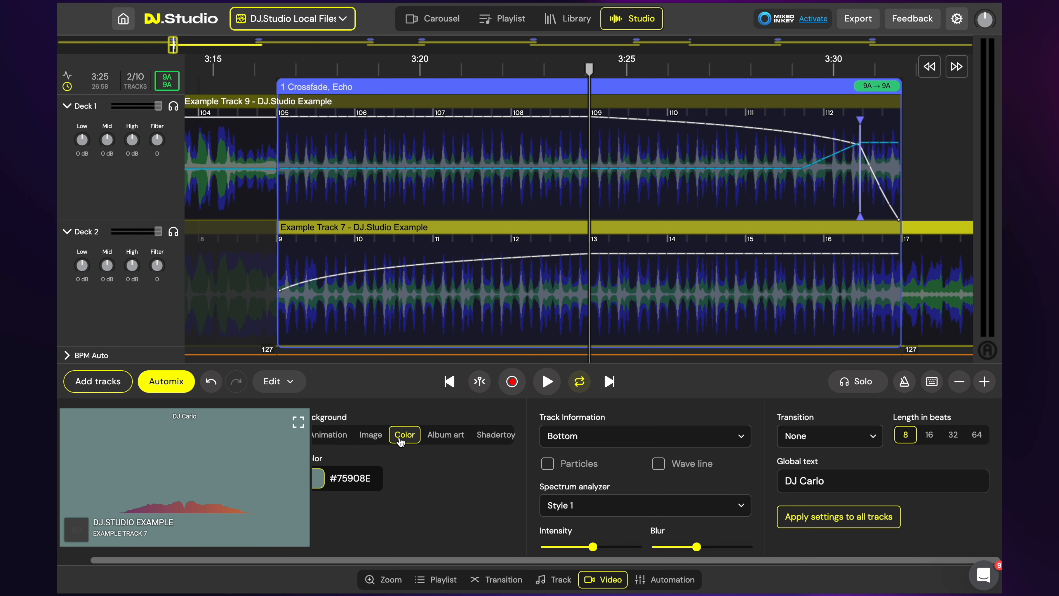
{"action": "left_click", "coordinate": [331, 434]}
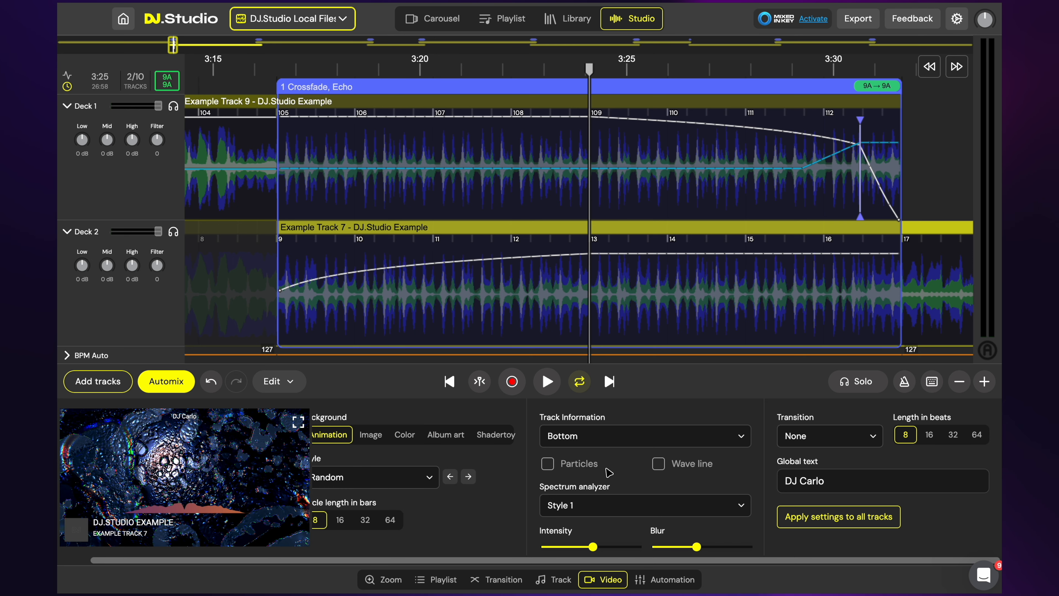
Review the local file export options for Video, including the 720p, 1080p and 2160p qualities, and return to the export choices
{"action": "left_click", "coordinate": [852, 20]}
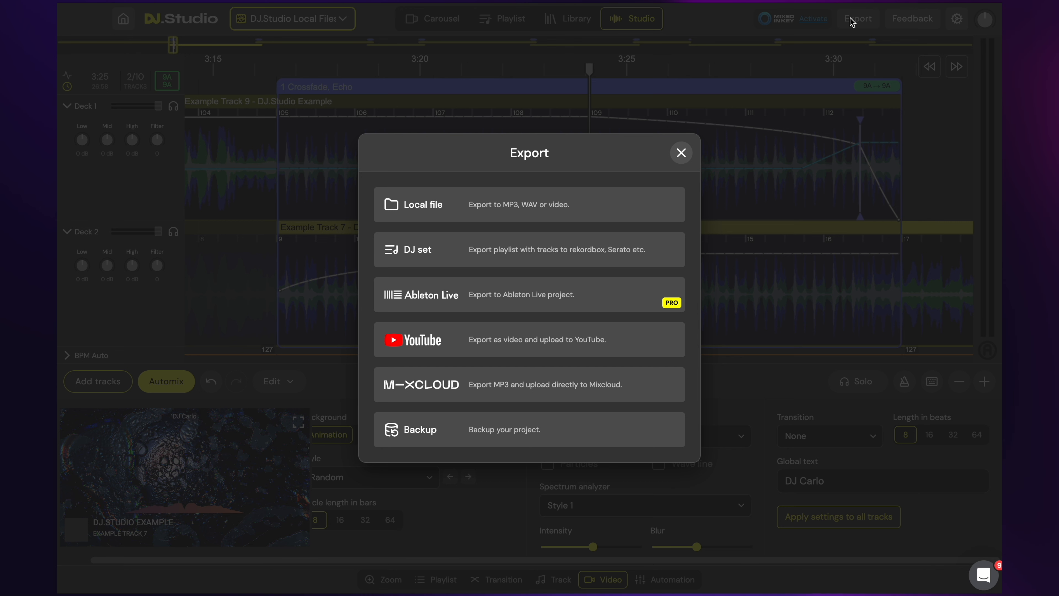
{"action": "left_click", "coordinate": [516, 208]}
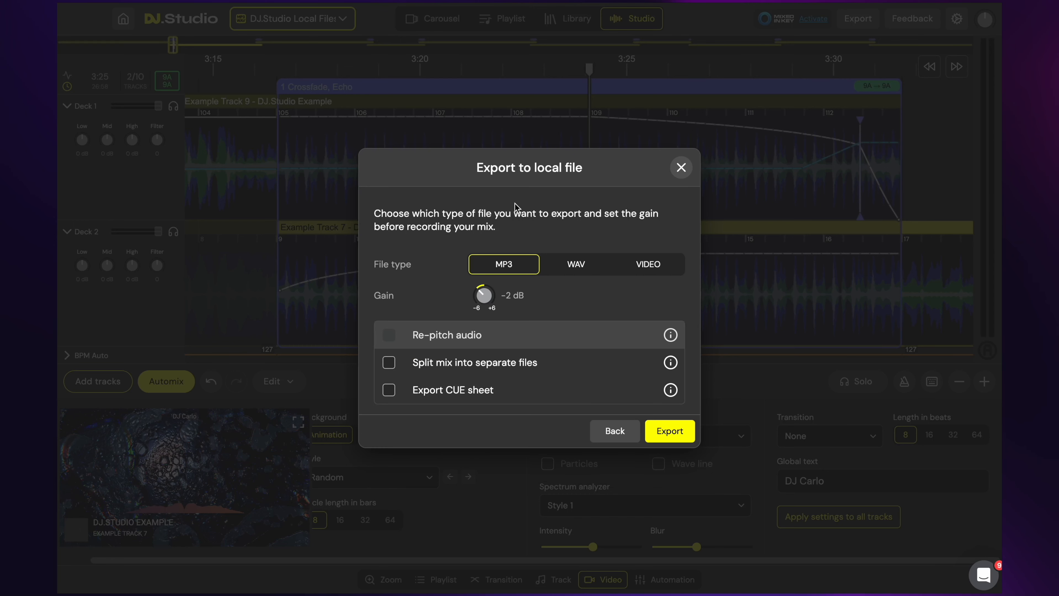
{"action": "left_click", "coordinate": [645, 273]}
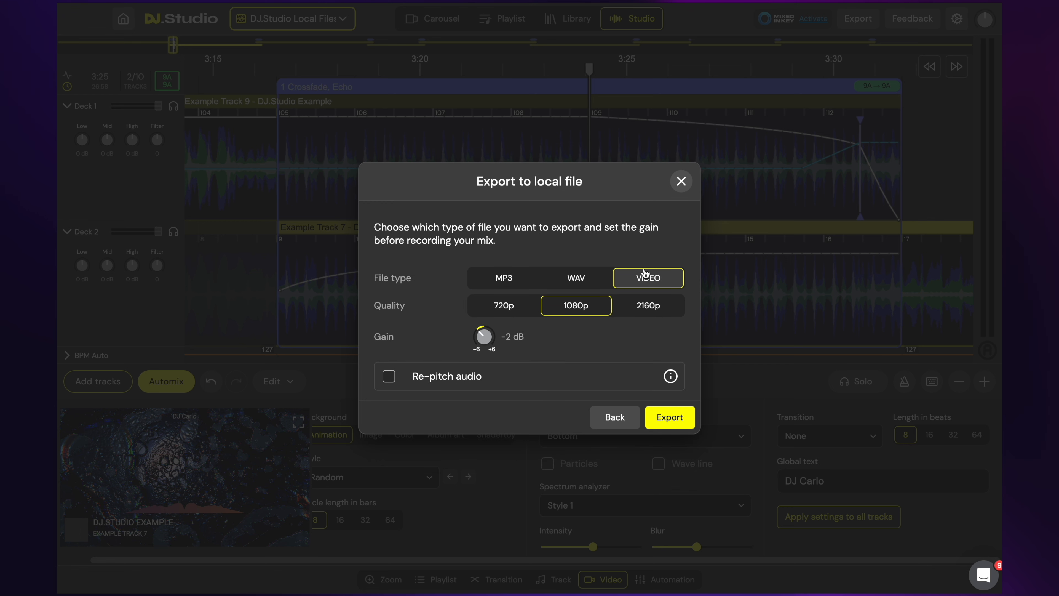
{"action": "left_click", "coordinate": [513, 306]}
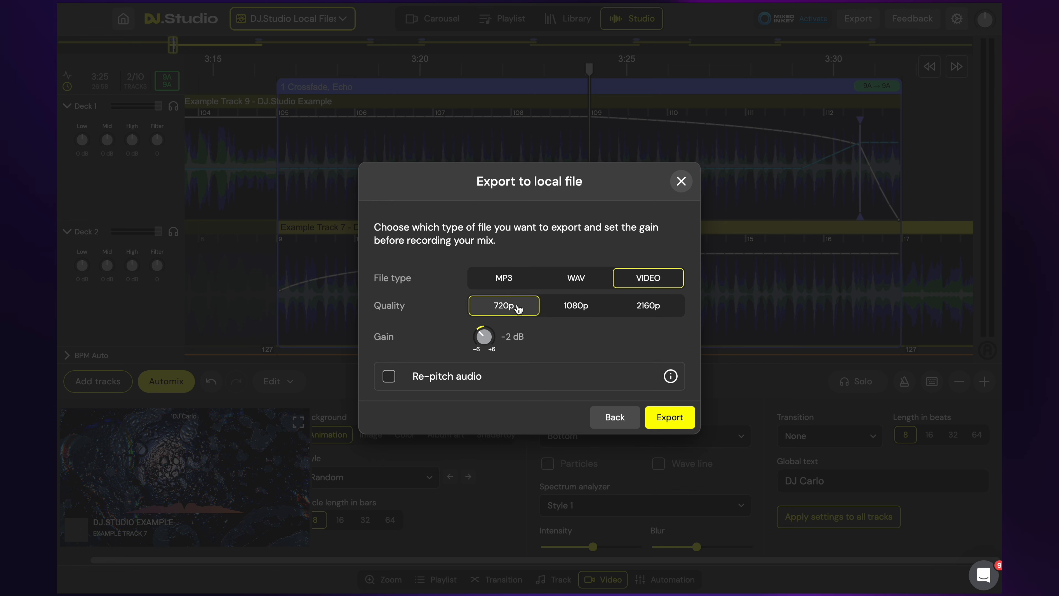
{"action": "left_click", "coordinate": [567, 309]}
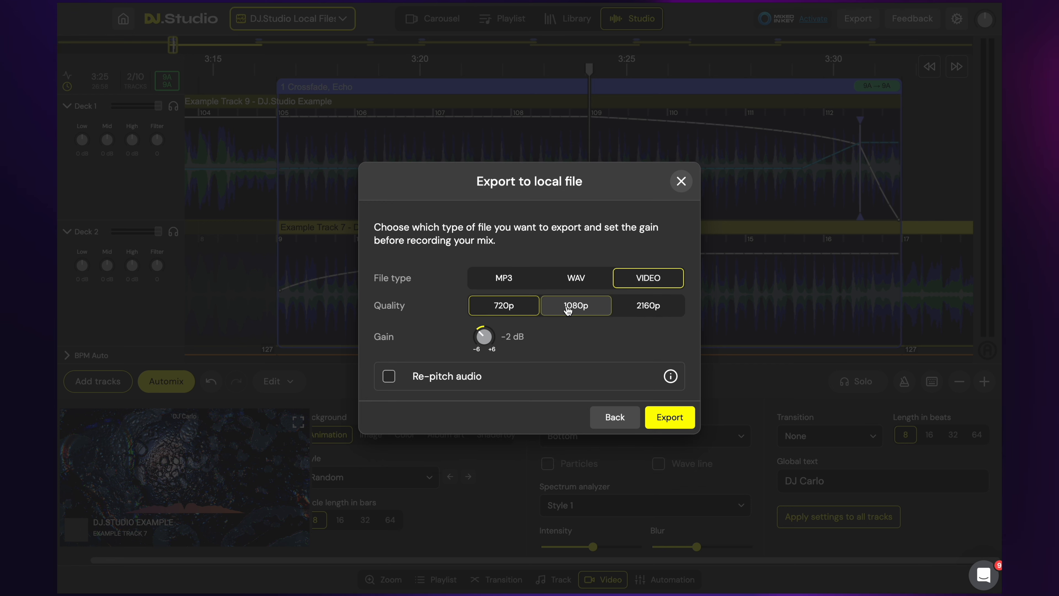
{"action": "left_click", "coordinate": [655, 313]}
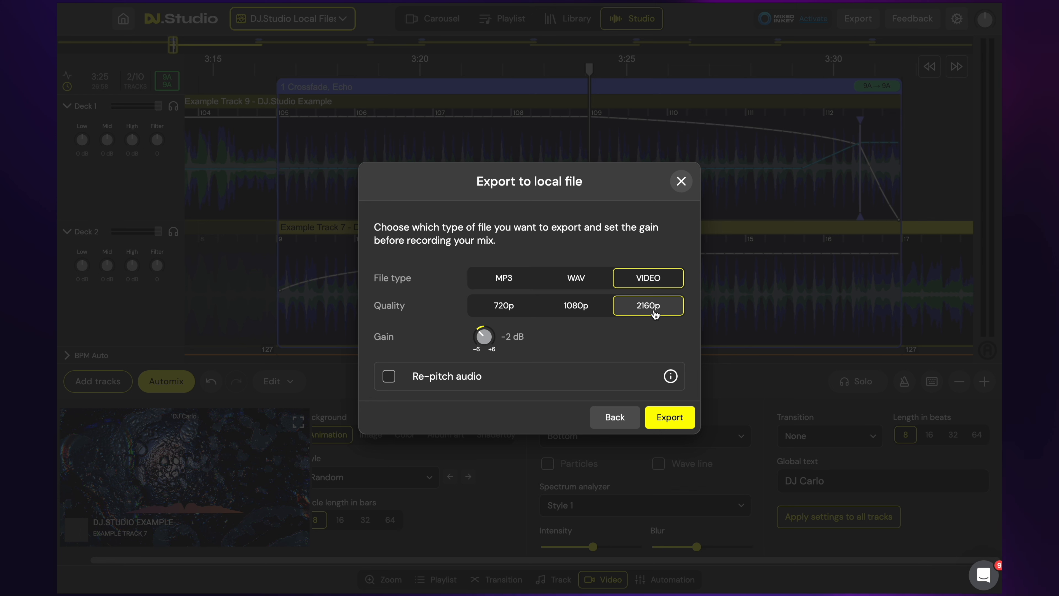
{"action": "left_click", "coordinate": [614, 417]}
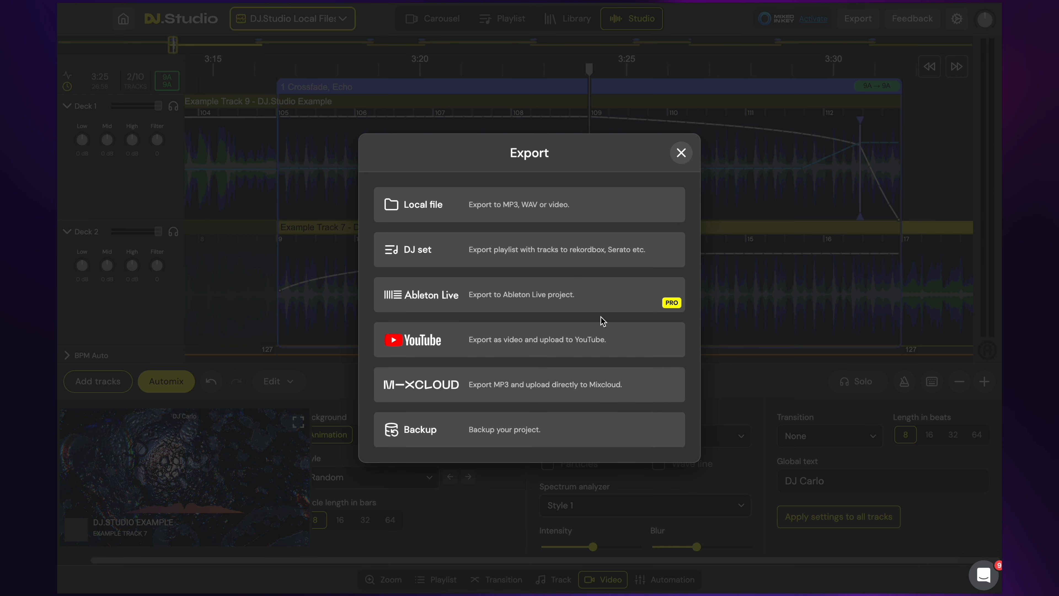
Export the mix as a DJ set with the Rekordbox type and close the export dialog
{"action": "left_click", "coordinate": [506, 252]}
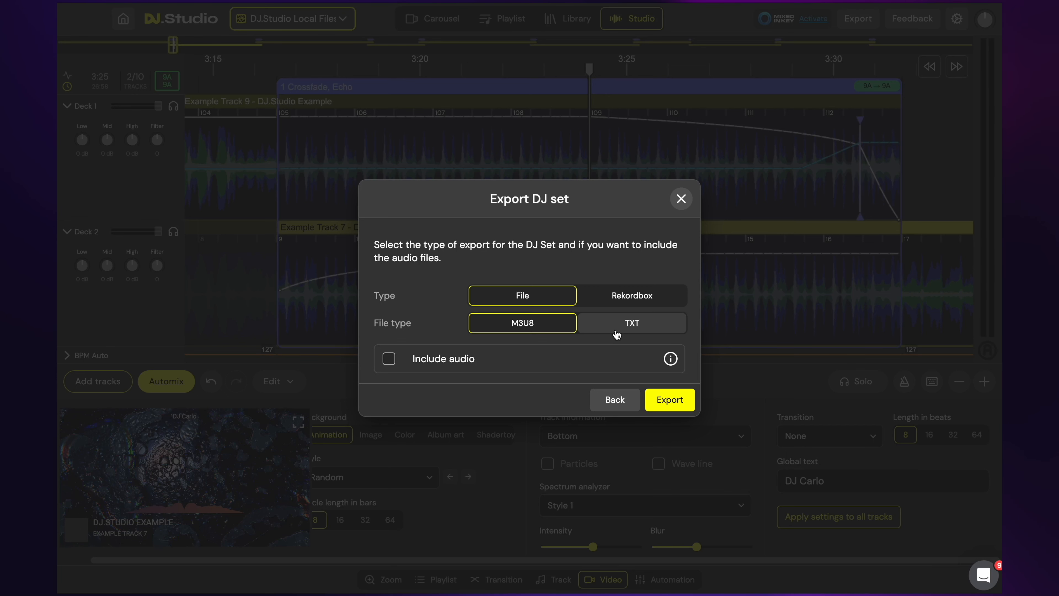
{"action": "left_click", "coordinate": [622, 301]}
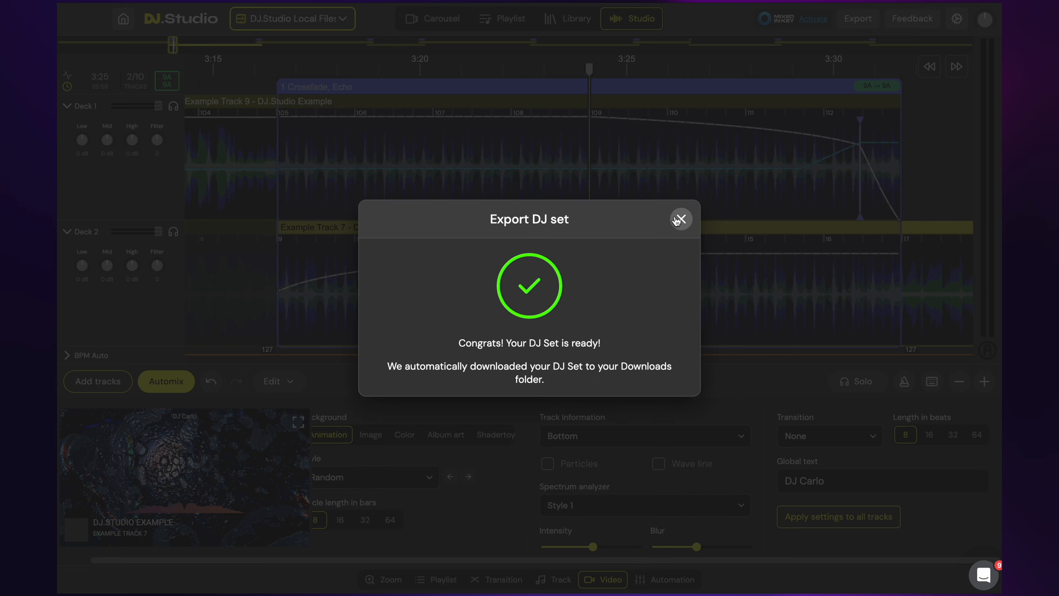
{"action": "left_click", "coordinate": [681, 218]}
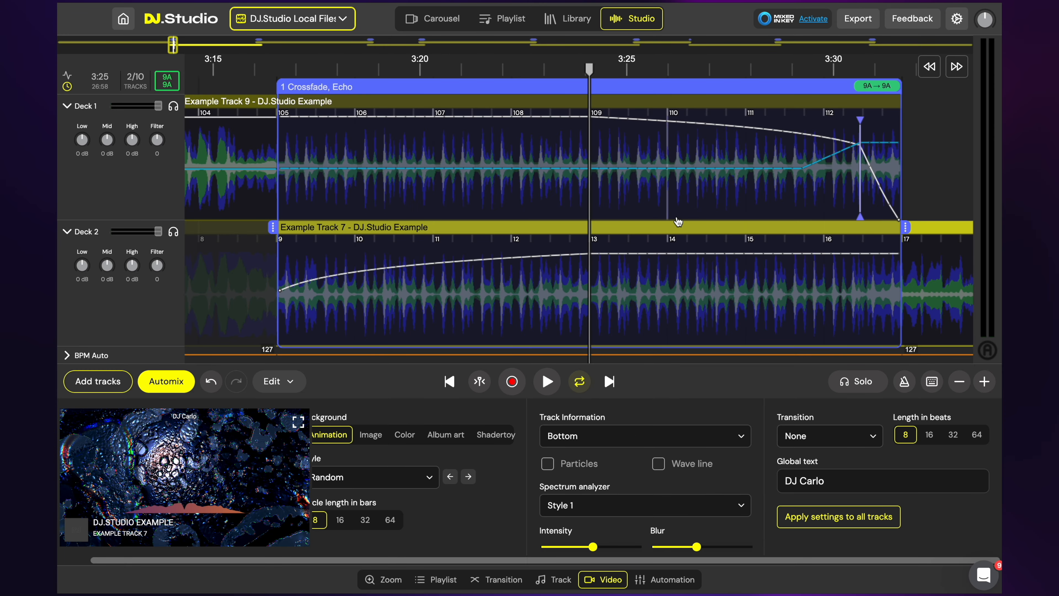
Choose the Horizontal layout for the Ableton Live export and inspect the exported project's tracks in Ableton Live
{"action": "left_click", "coordinate": [854, 21]}
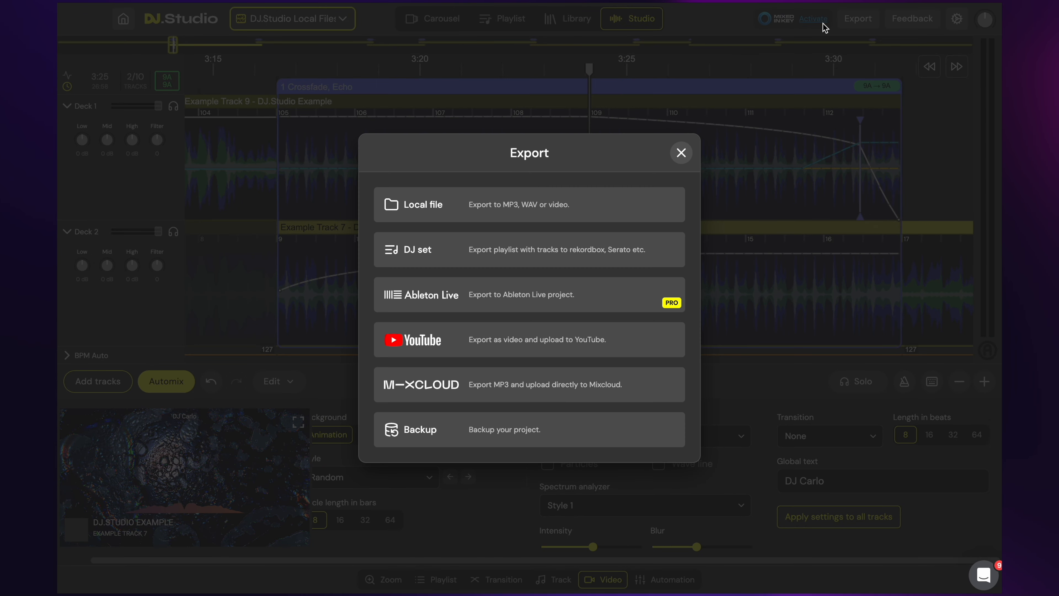
{"action": "left_click", "coordinate": [525, 300]}
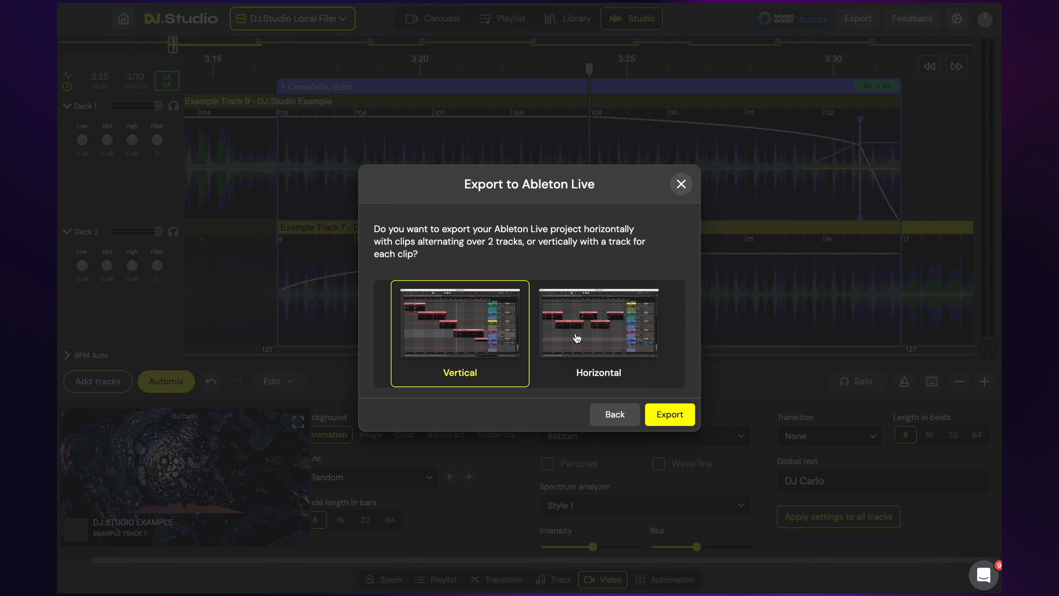
{"action": "left_click", "coordinate": [600, 348]}
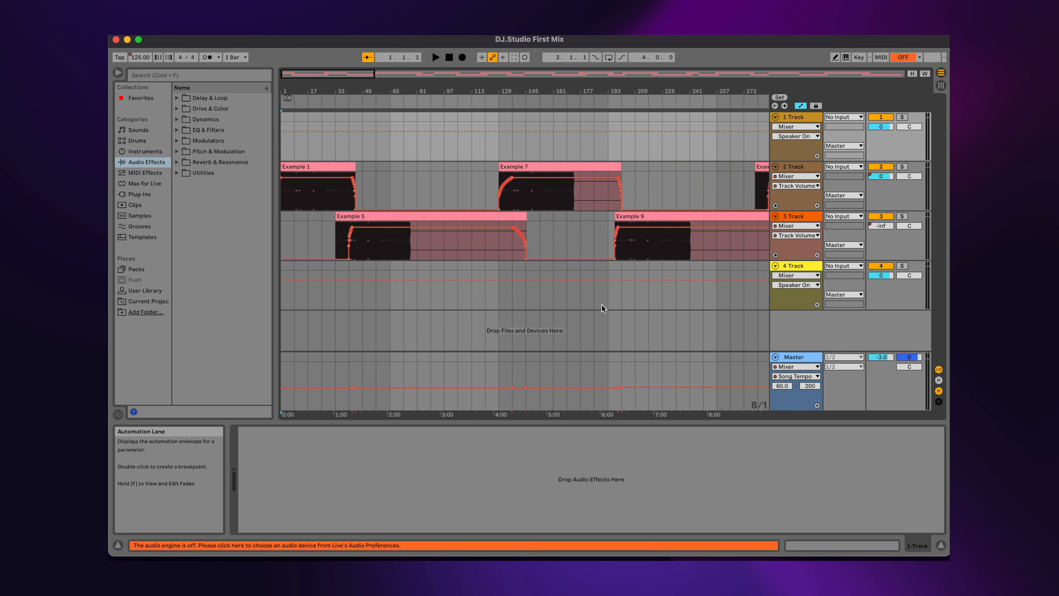
{"action": "scroll", "coordinate": [602, 306], "scroll_direction": "down", "scroll_amount": 5}
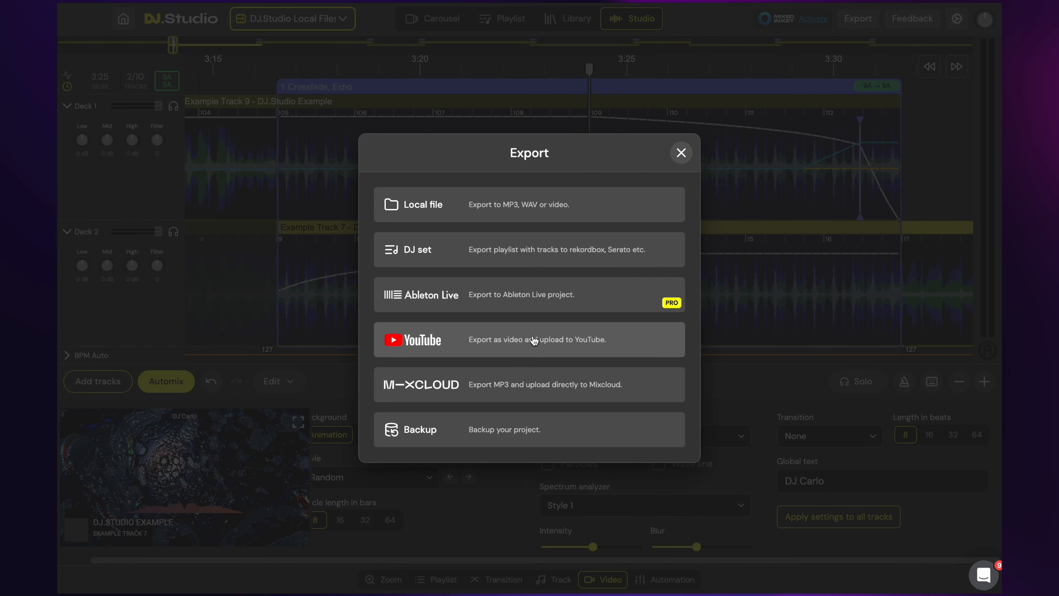
Review the quality, gain and re-pitch options of the YouTube export and return to the export choices
{"action": "left_click", "coordinate": [534, 340]}
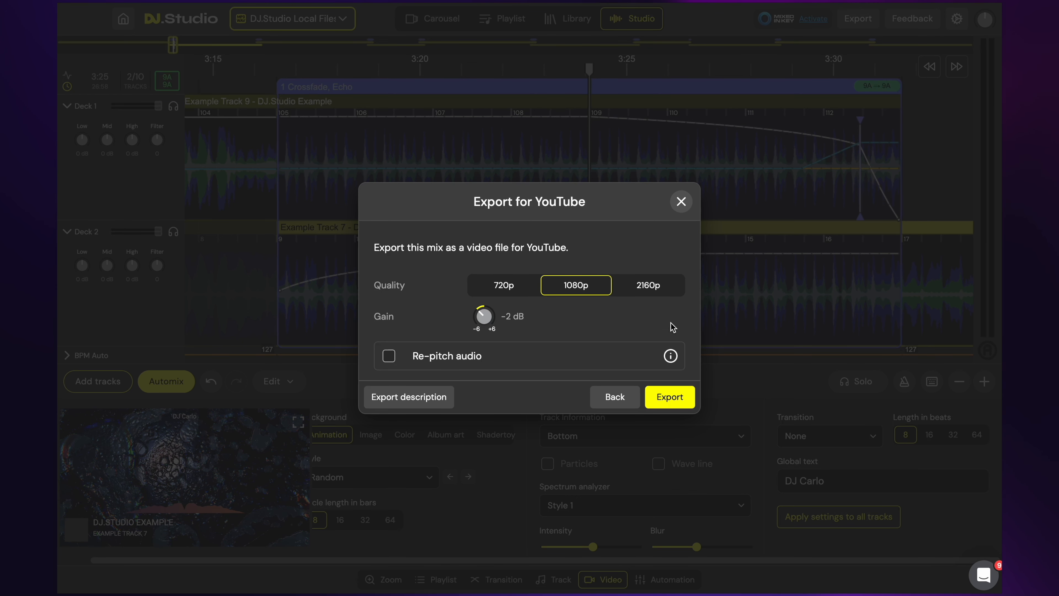
{"action": "left_click", "coordinate": [621, 393]}
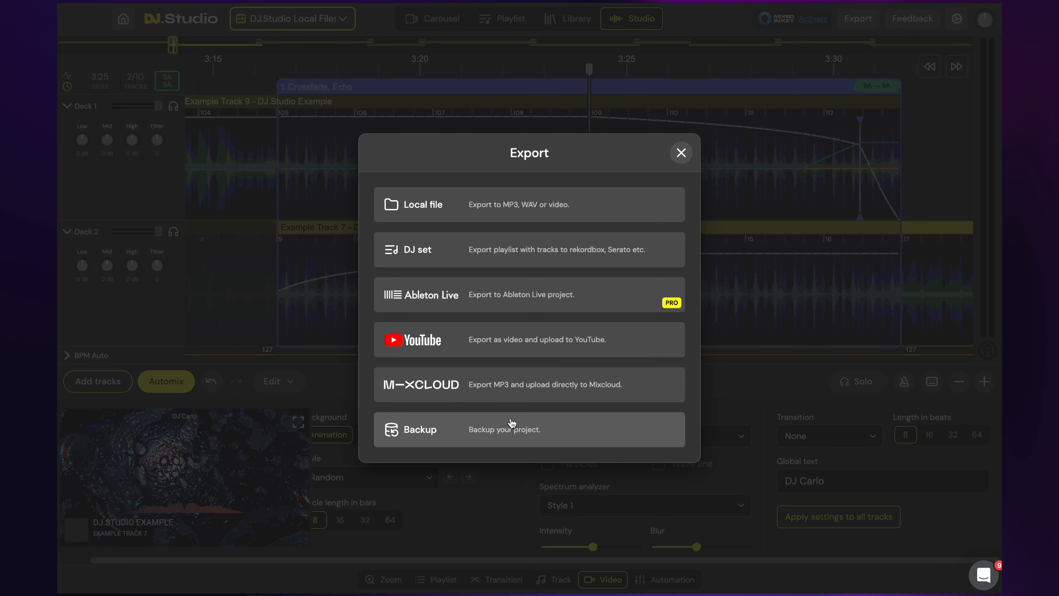
Start a Mixcloud export of the mix and enter "My first mix" as its description
{"action": "left_click", "coordinate": [515, 388]}
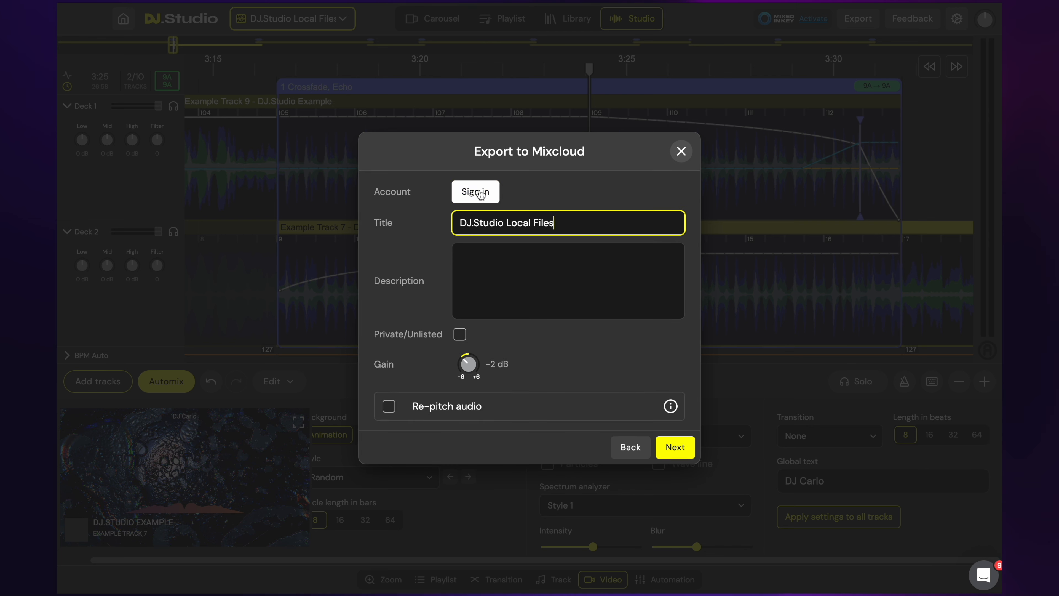
{"action": "left_click", "coordinate": [497, 269]}
{"action": "type", "text": "My first mix"}
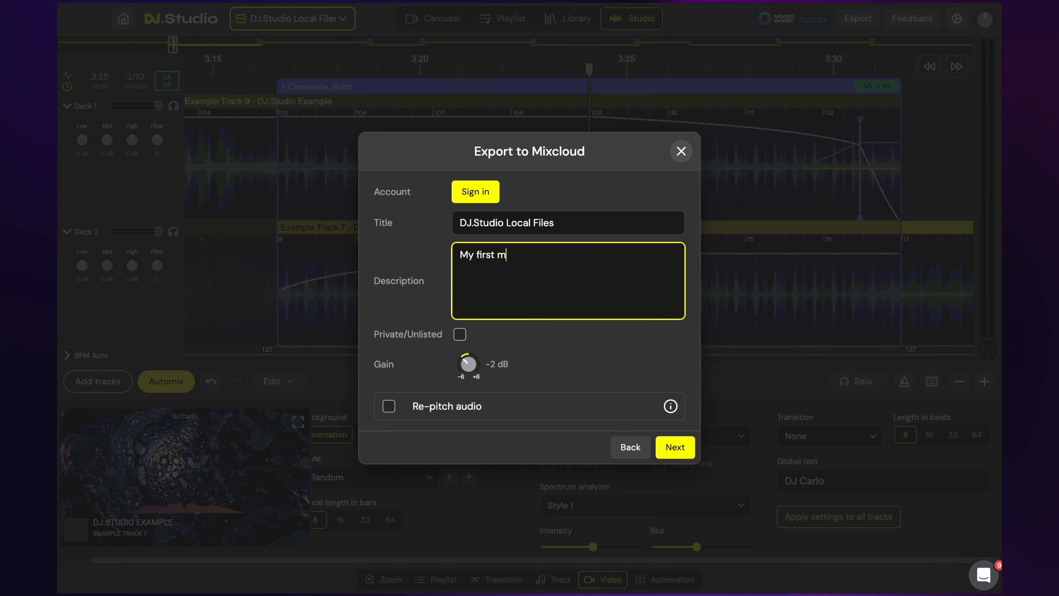